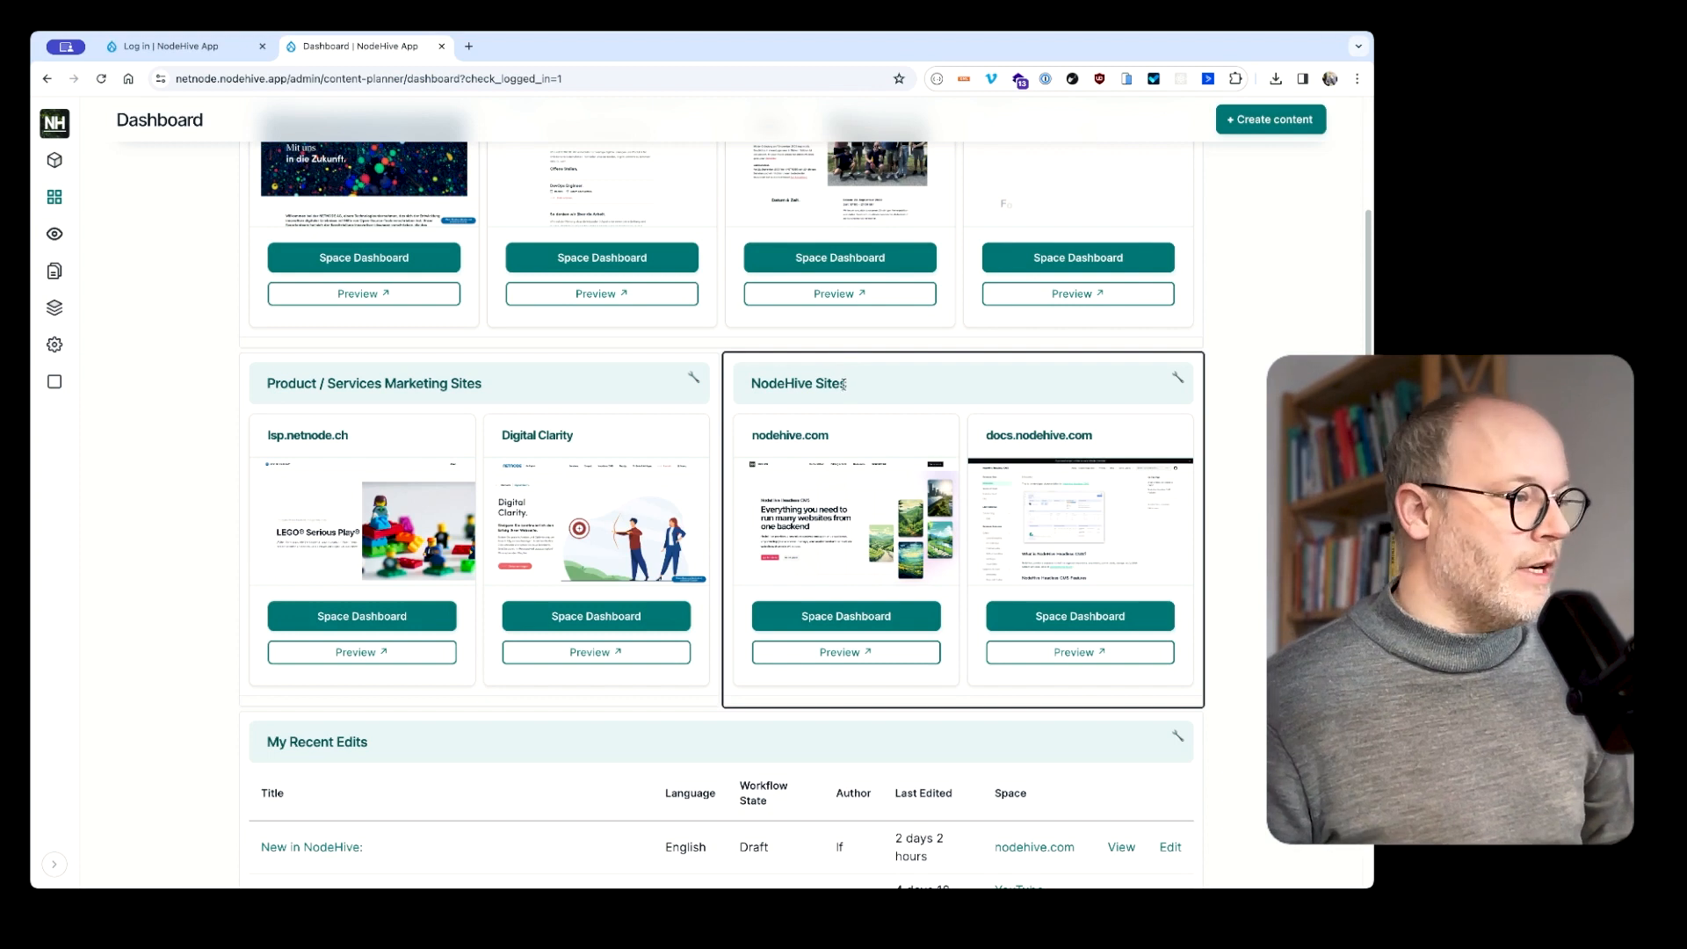
# Review the example dashboards: recent edits on the overview, the NodeHive Blog/Updates dashboard and the NodeHive Usage dashboard
pyautogui.scroll(-6, 403, 251)
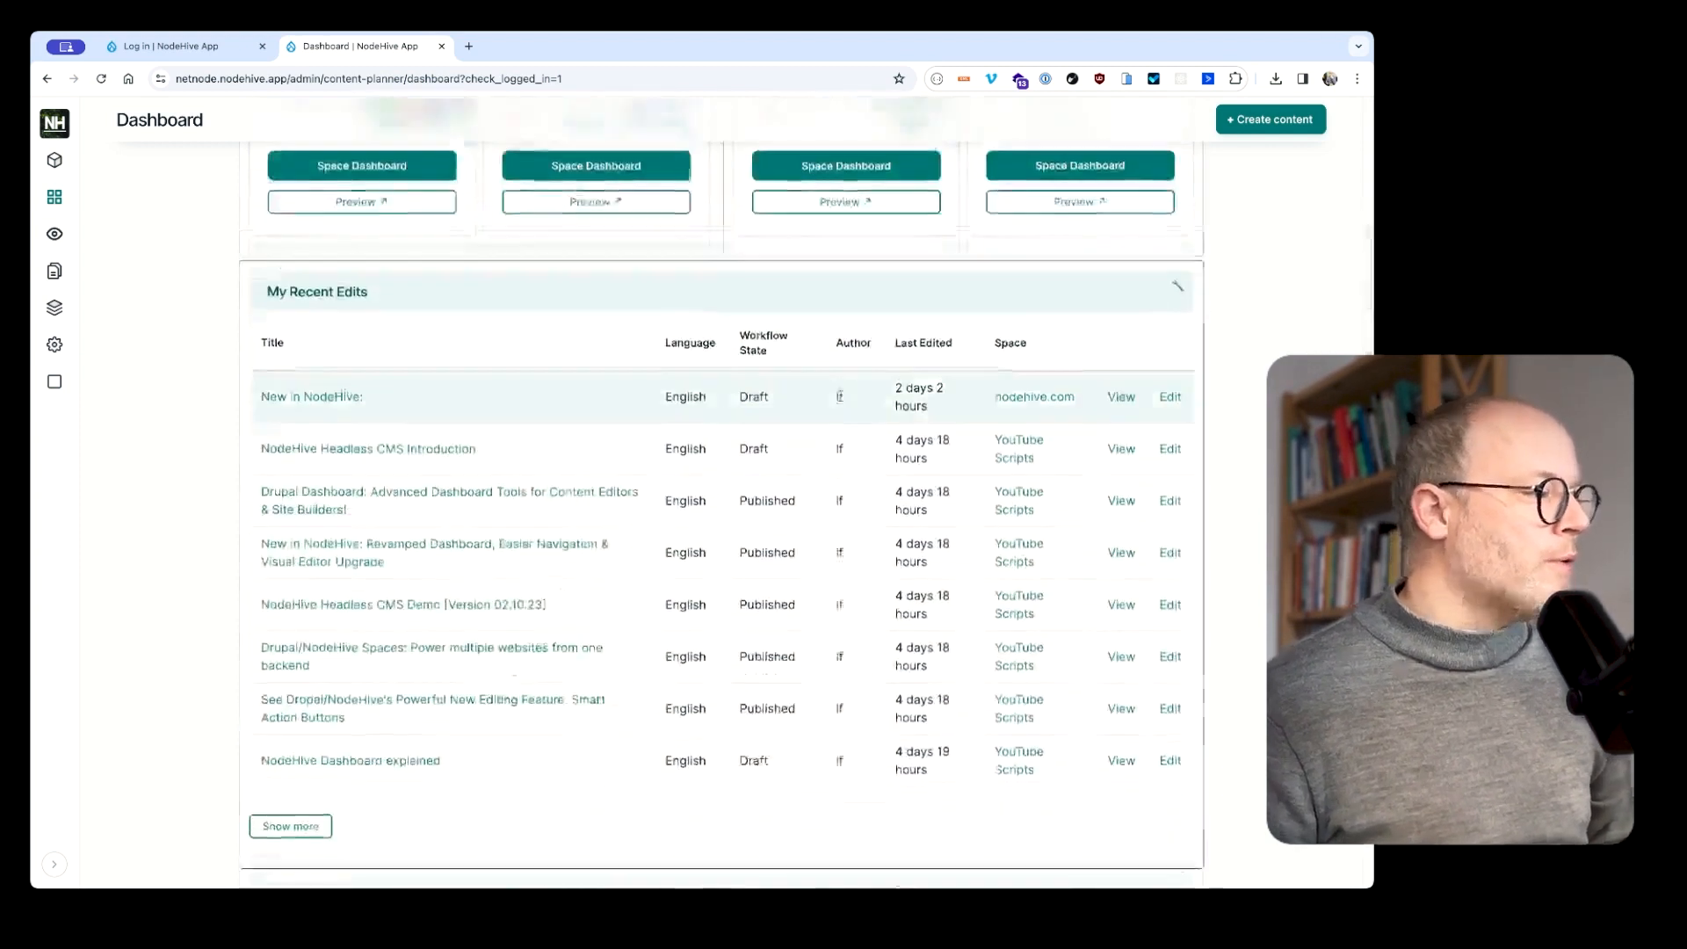
pyautogui.scroll(-6, 498, 350)
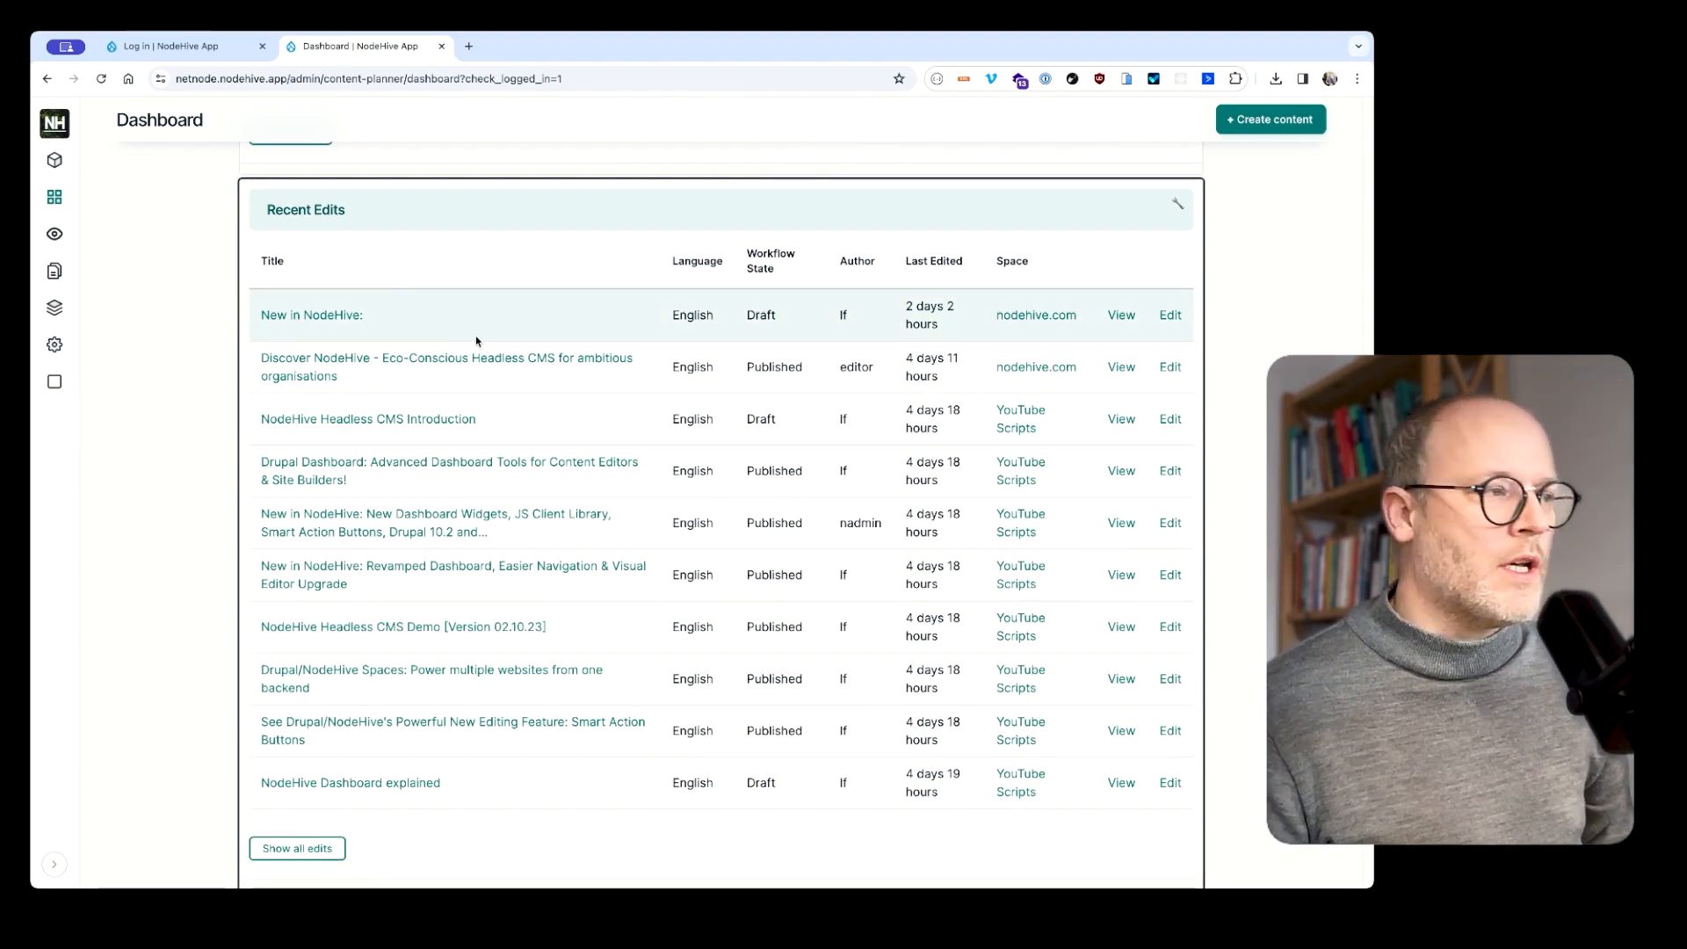
pyautogui.scroll(6, 478, 341)
pyautogui.click(464, 254)
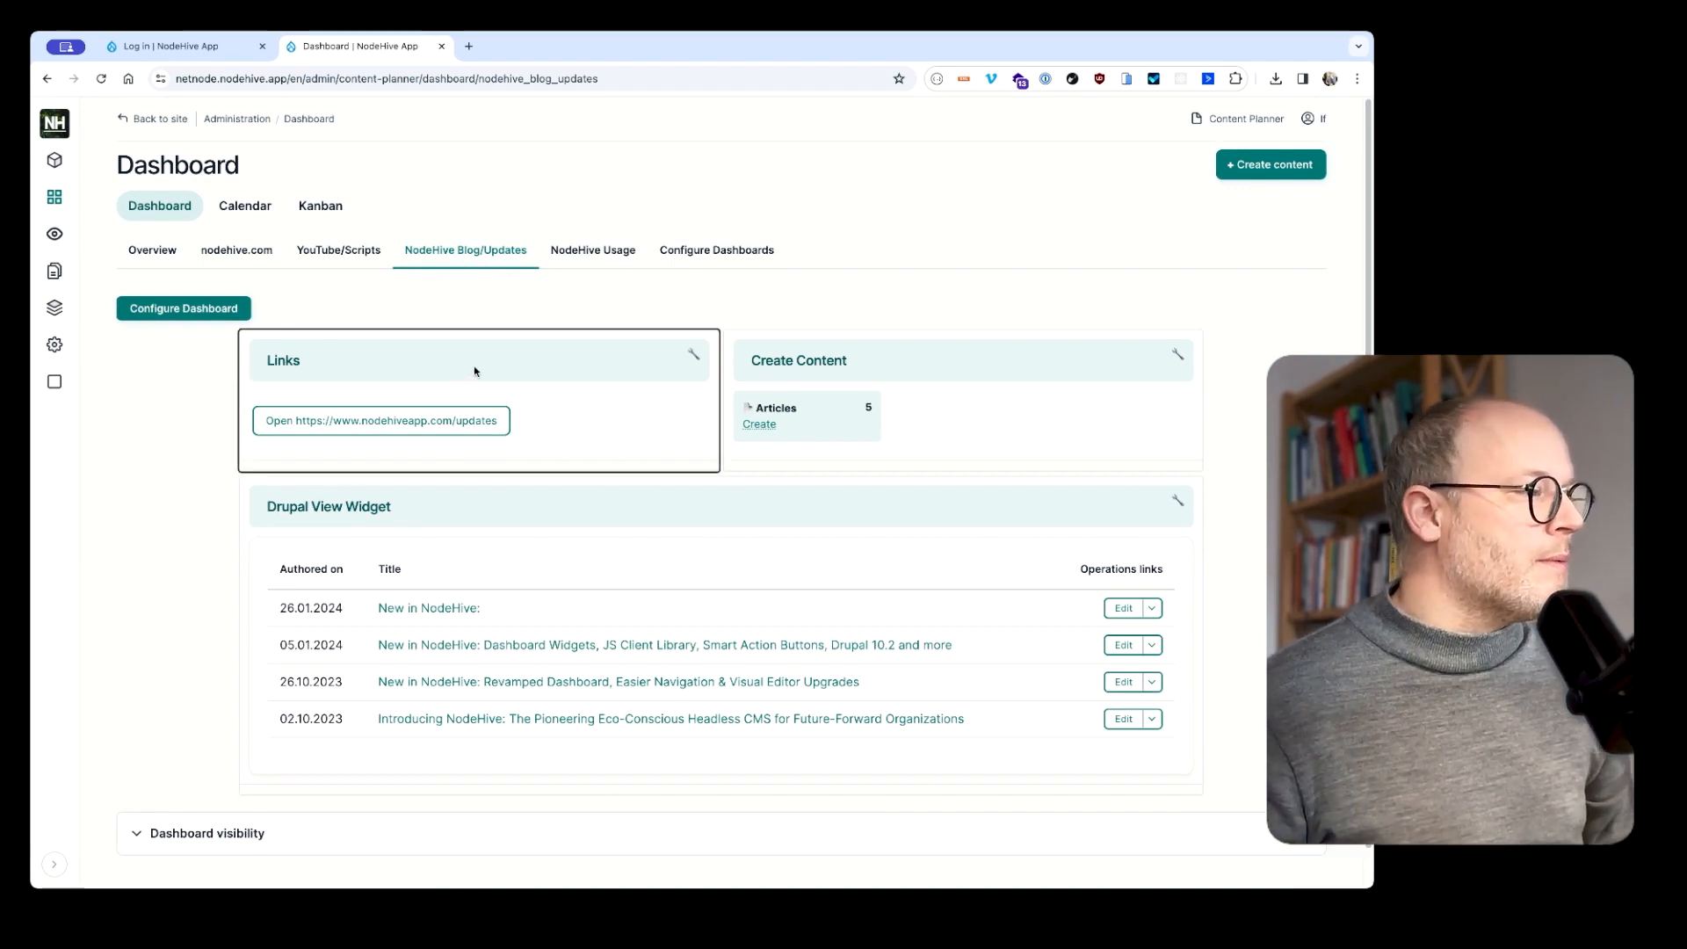
pyautogui.click(595, 259)
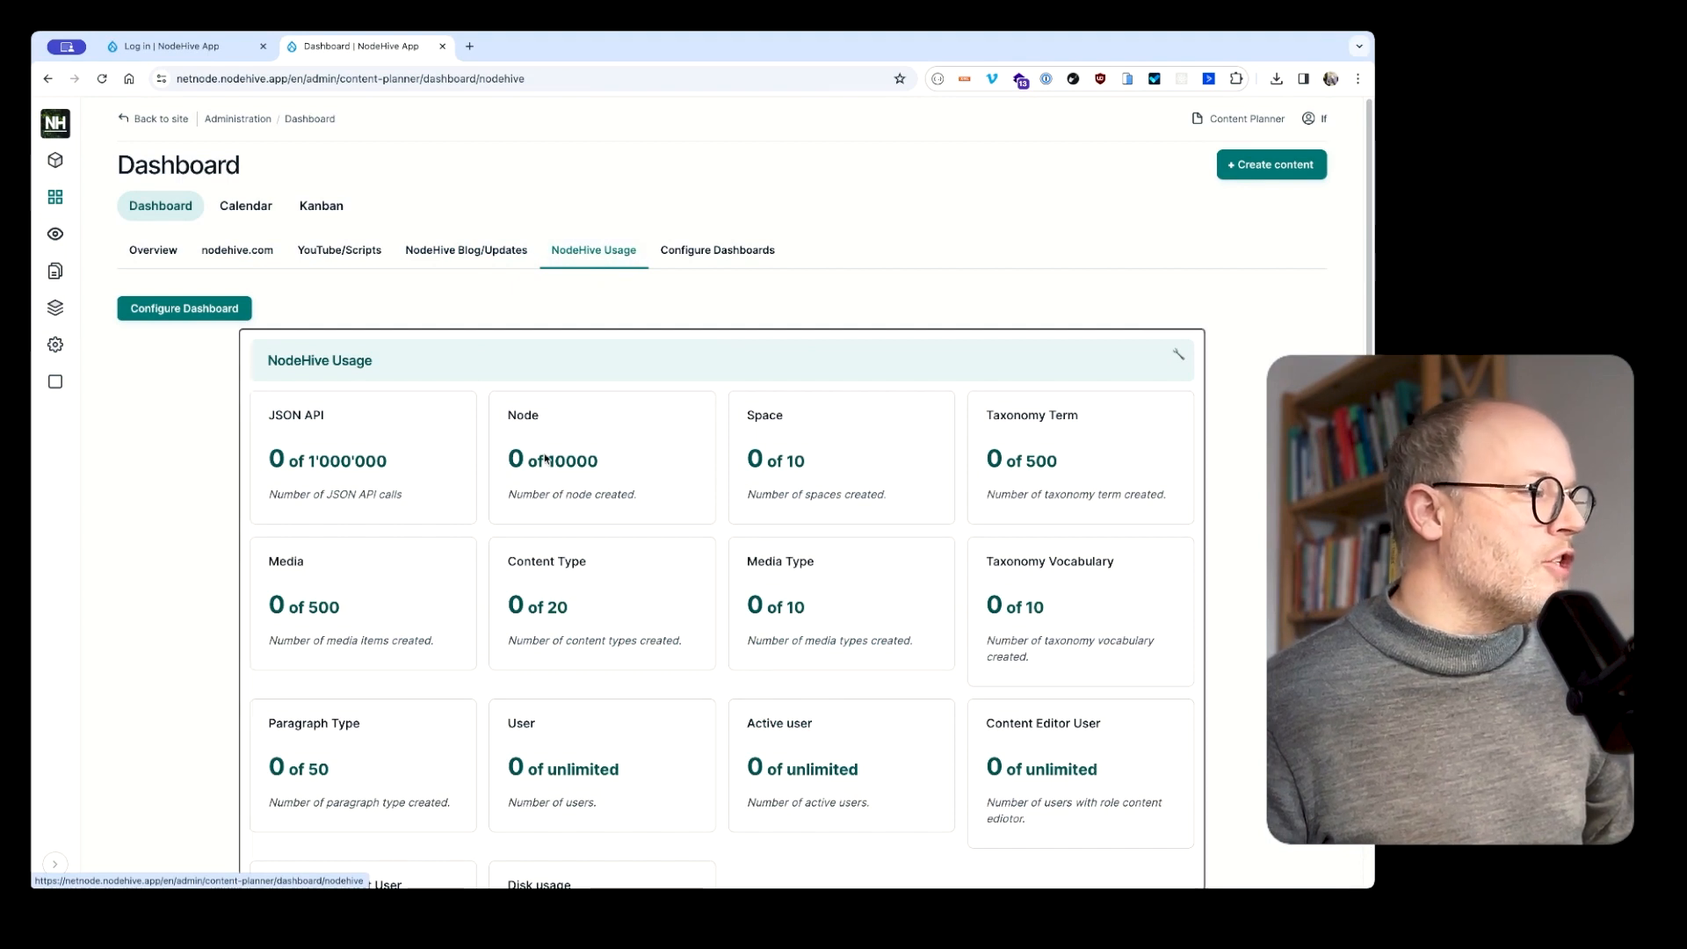
pyautogui.scroll(-3, 637, 636)
pyautogui.scroll(3, 637, 640)
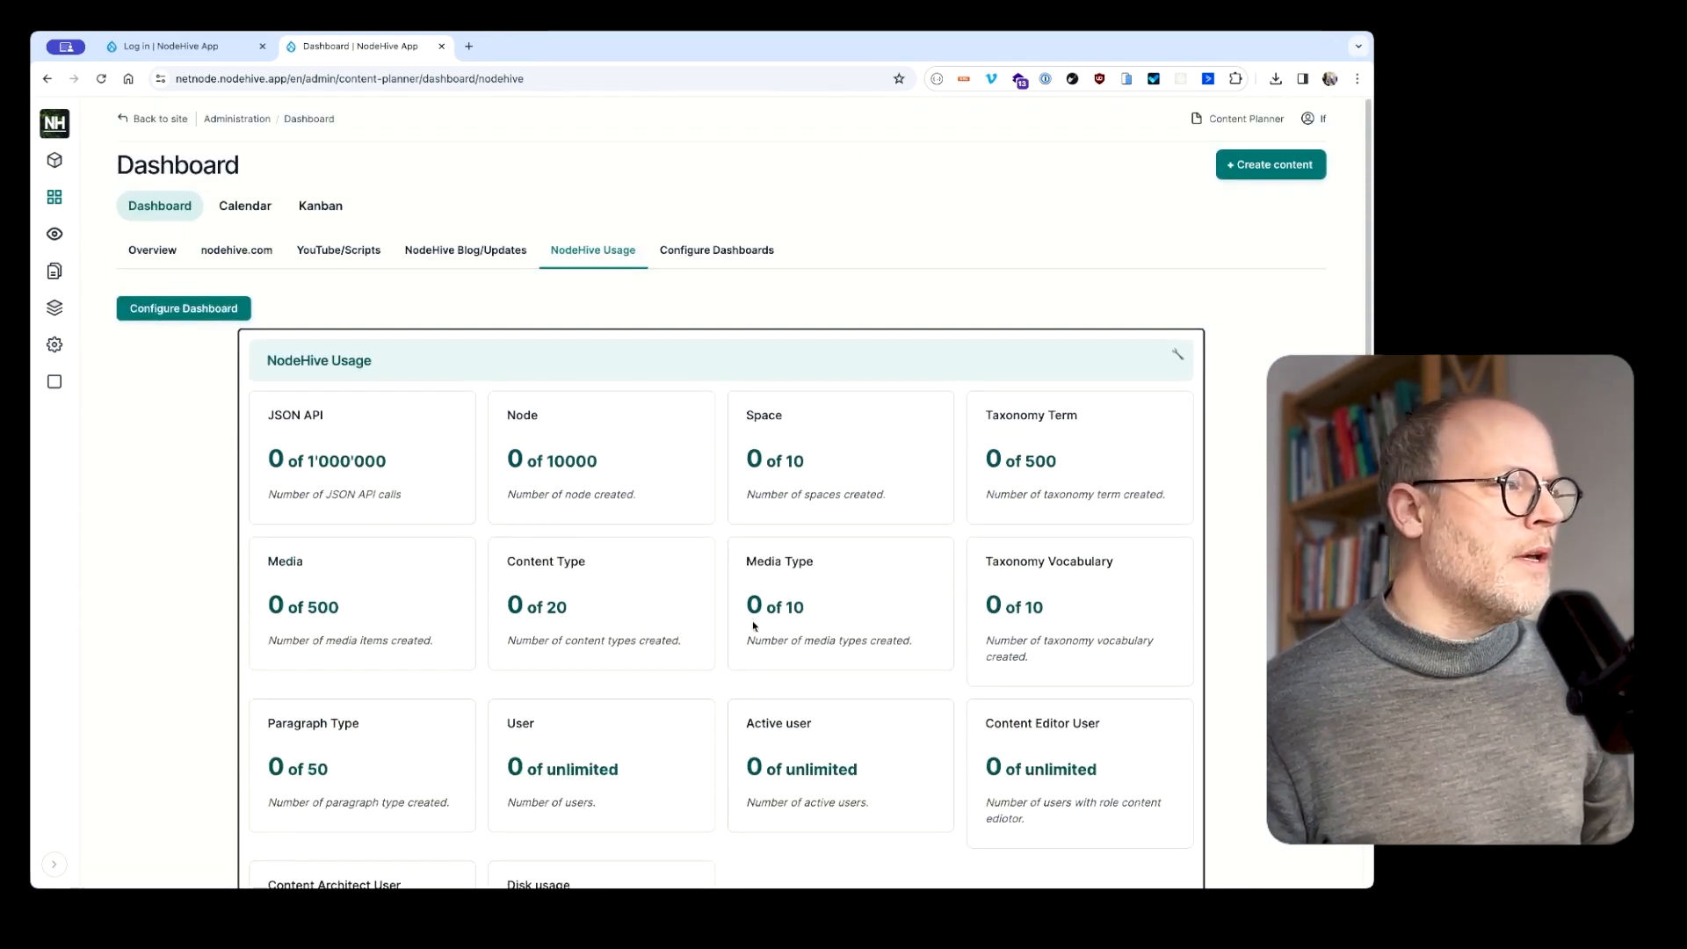
# Switch to the local NodeHive site, log in with the prefilled credentials and open the dashboard's configuration
pyautogui.click(192, 53)
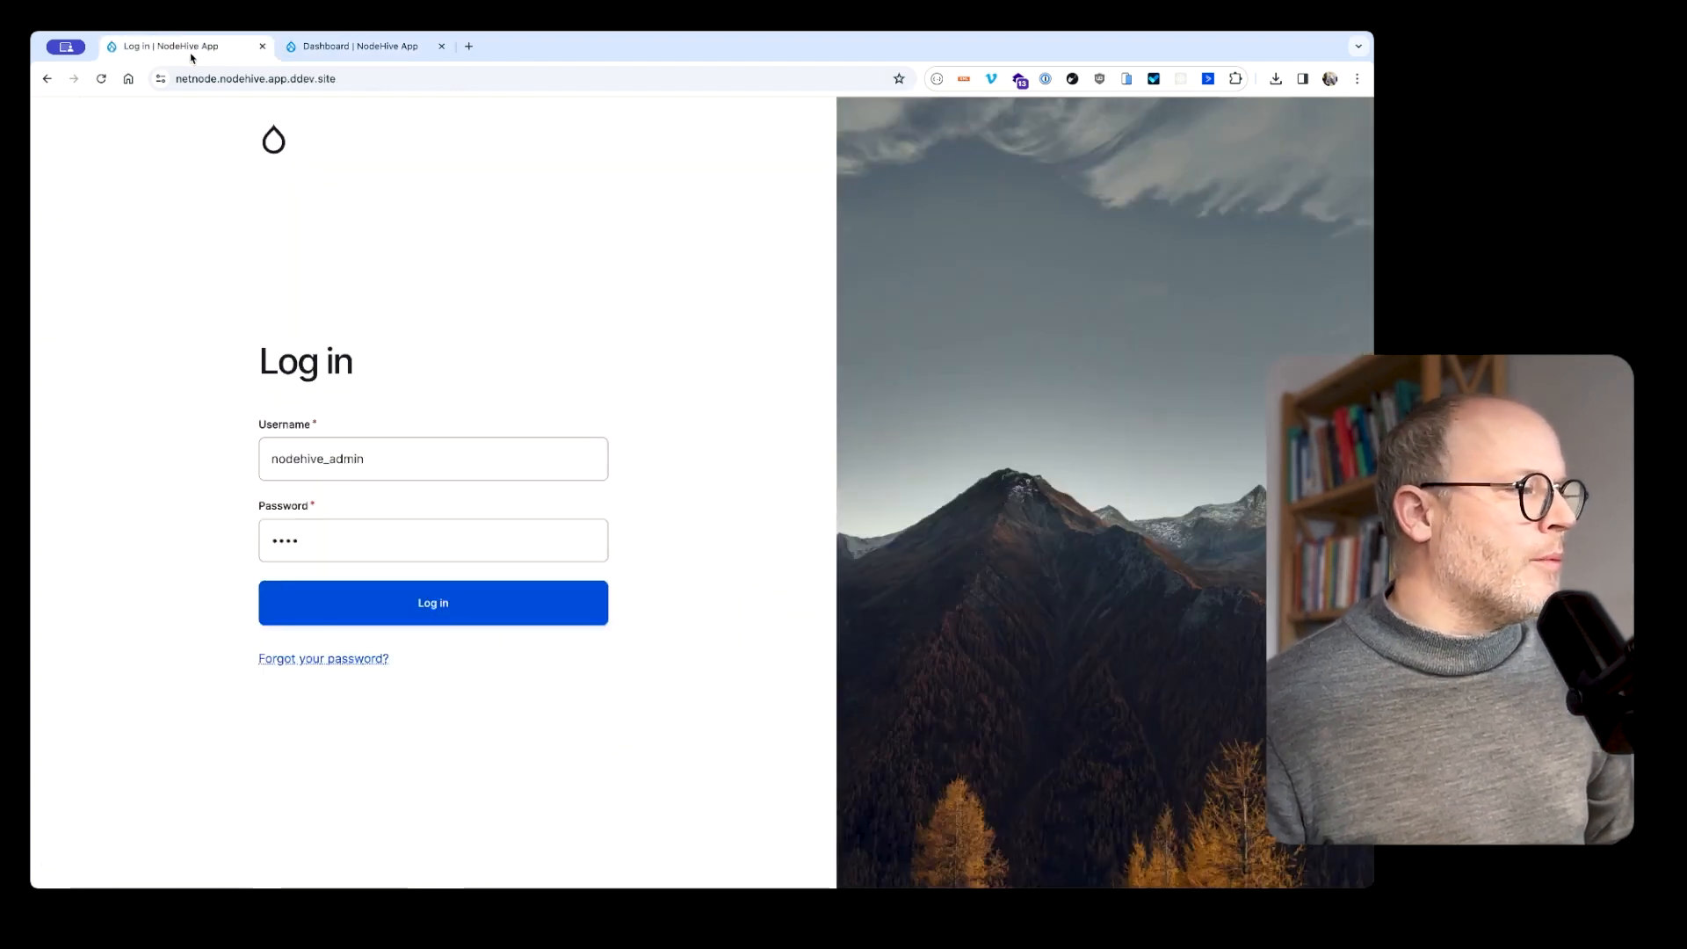
pyautogui.click(460, 608)
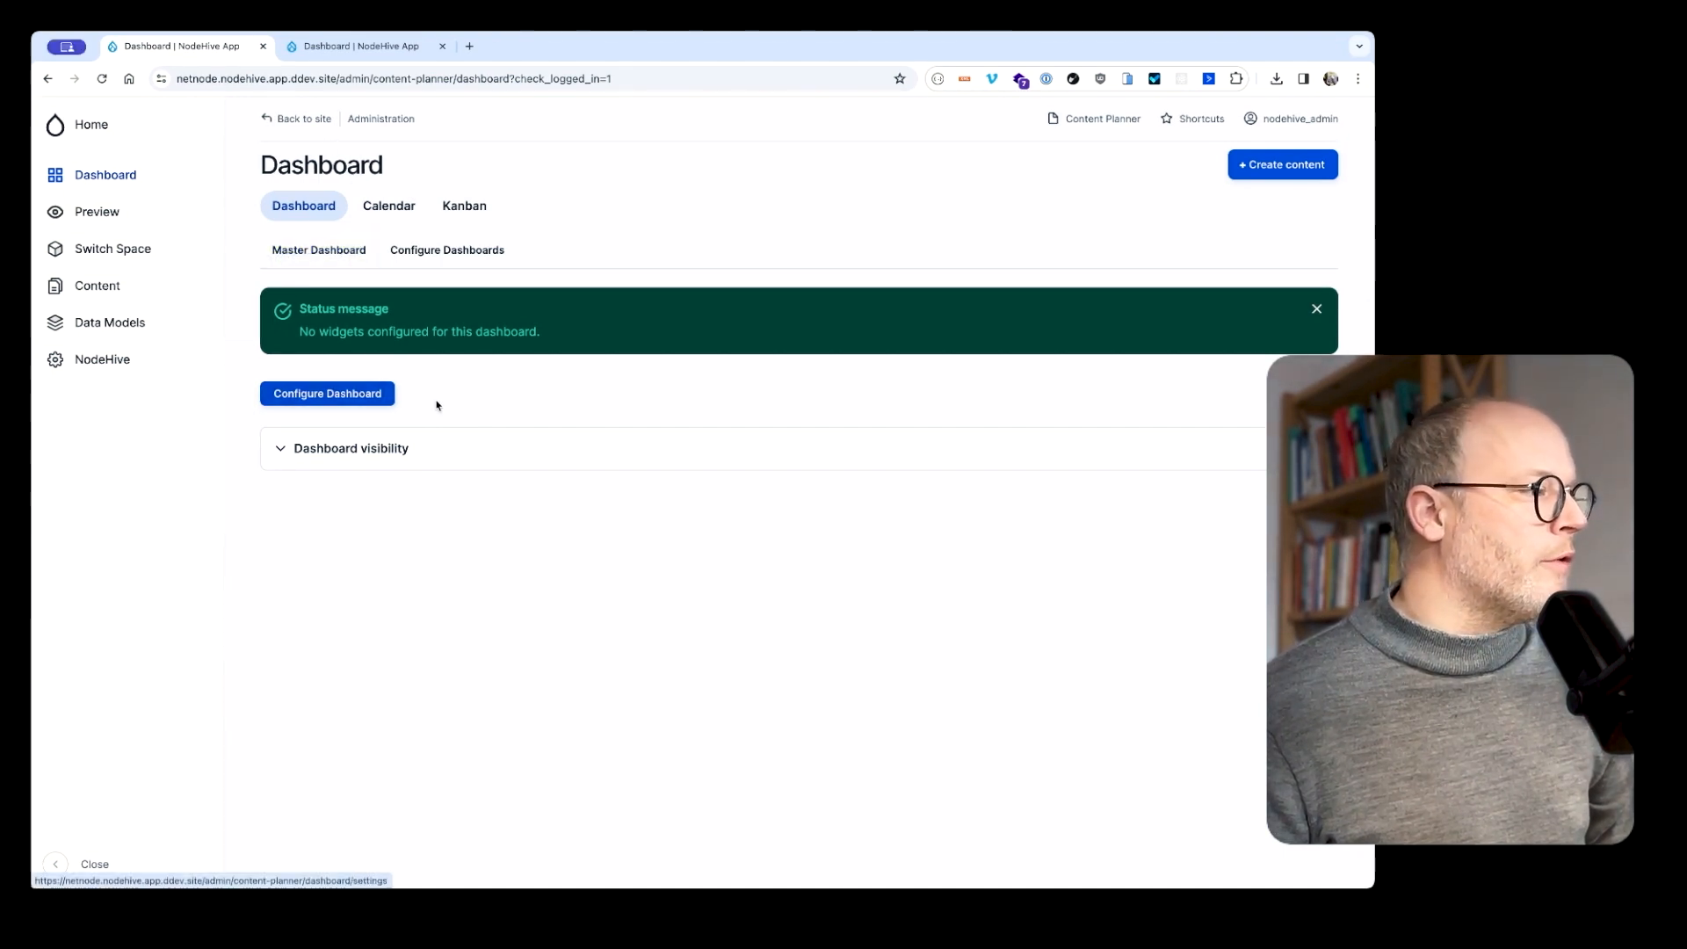
pyautogui.click(348, 397)
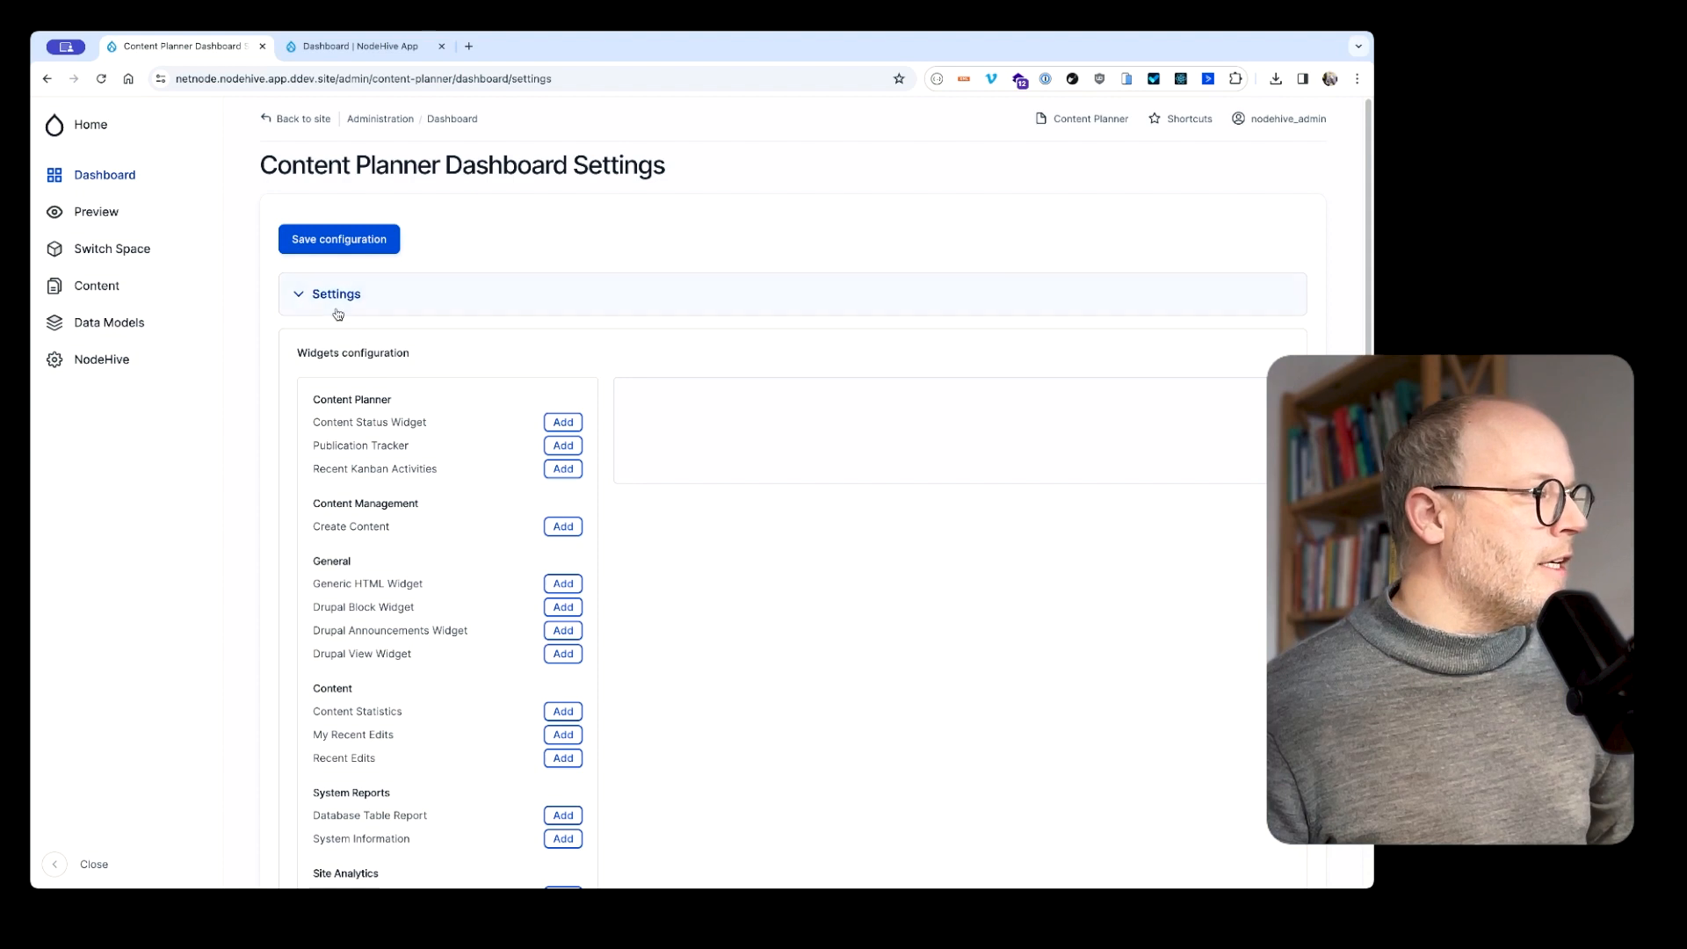
# Turn off full-width display in the Master Dashboard's settings
pyautogui.click(307, 306)
pyautogui.moveTo(308, 362); pyautogui.dragTo(411, 365)
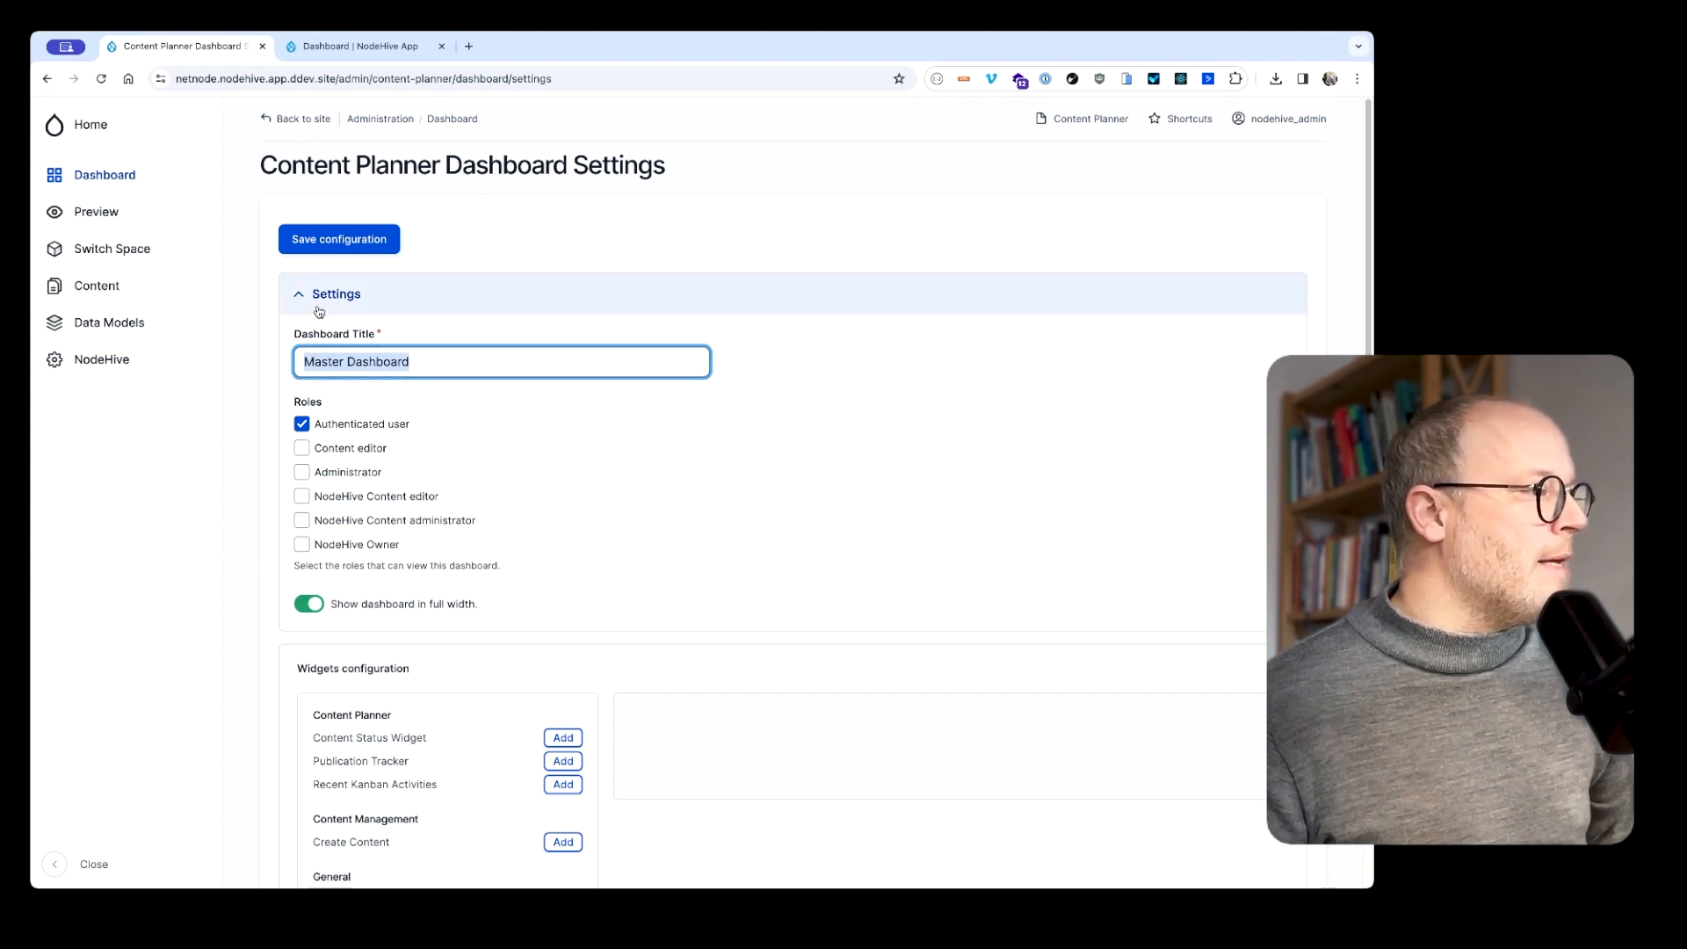
pyautogui.click(350, 603)
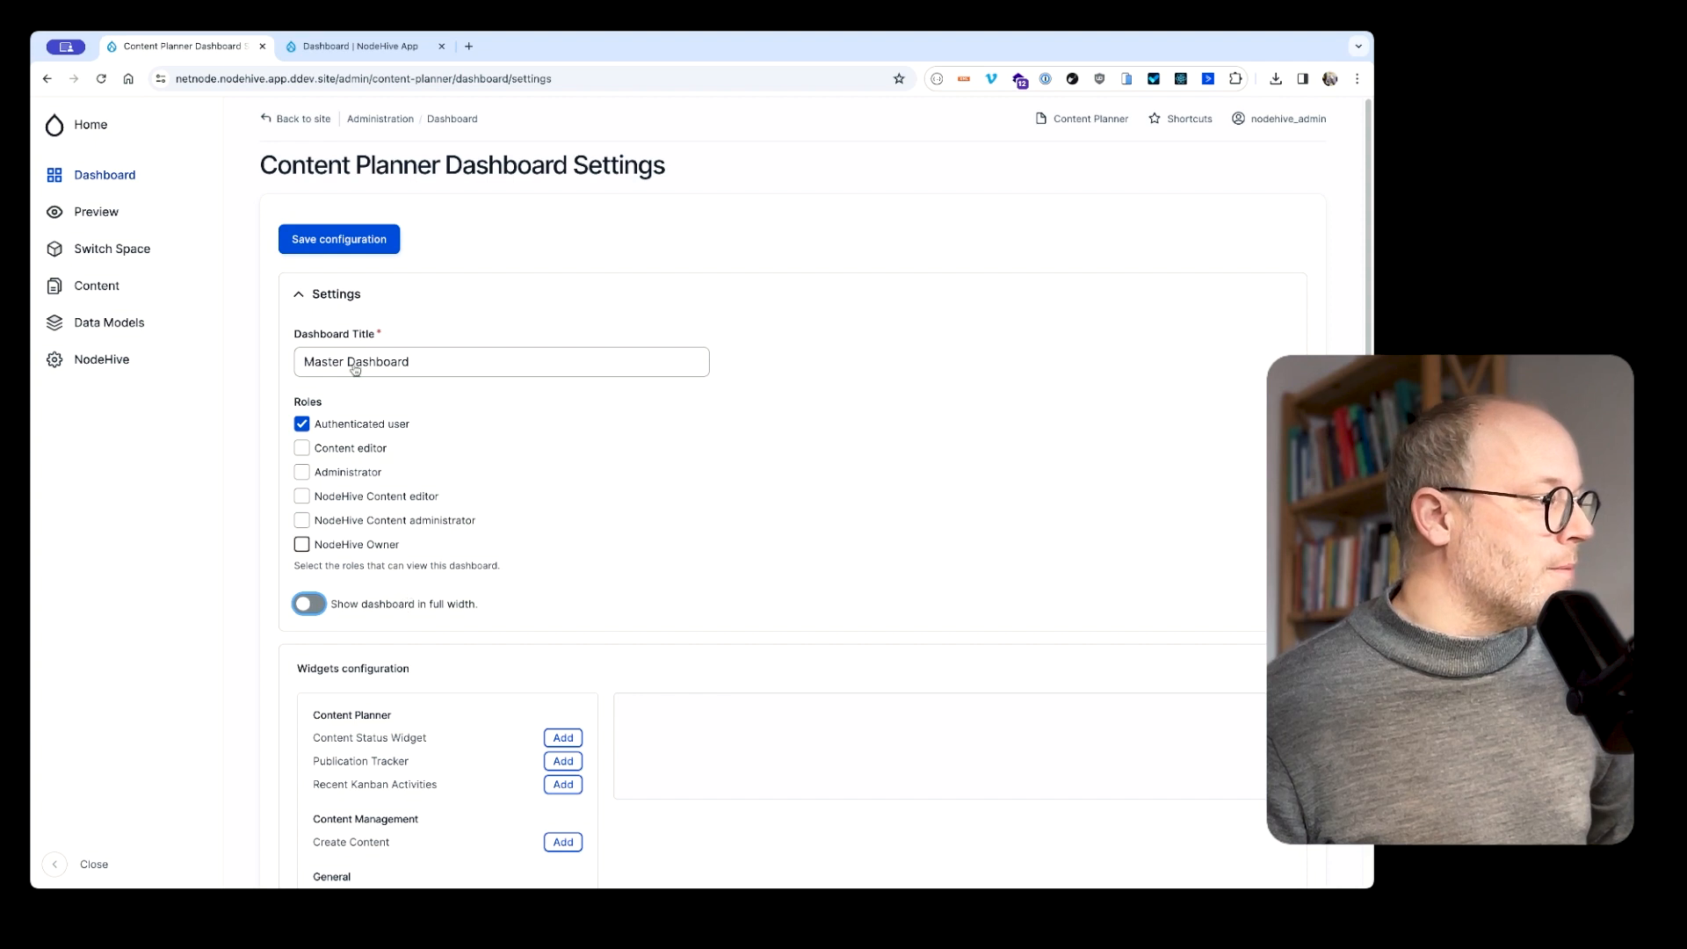
pyautogui.click(346, 296)
# Add the NodeHive Spaces Cards widget to the Master Dashboard and set its width to colspan-6
pyautogui.scroll(-1, 475, 547)
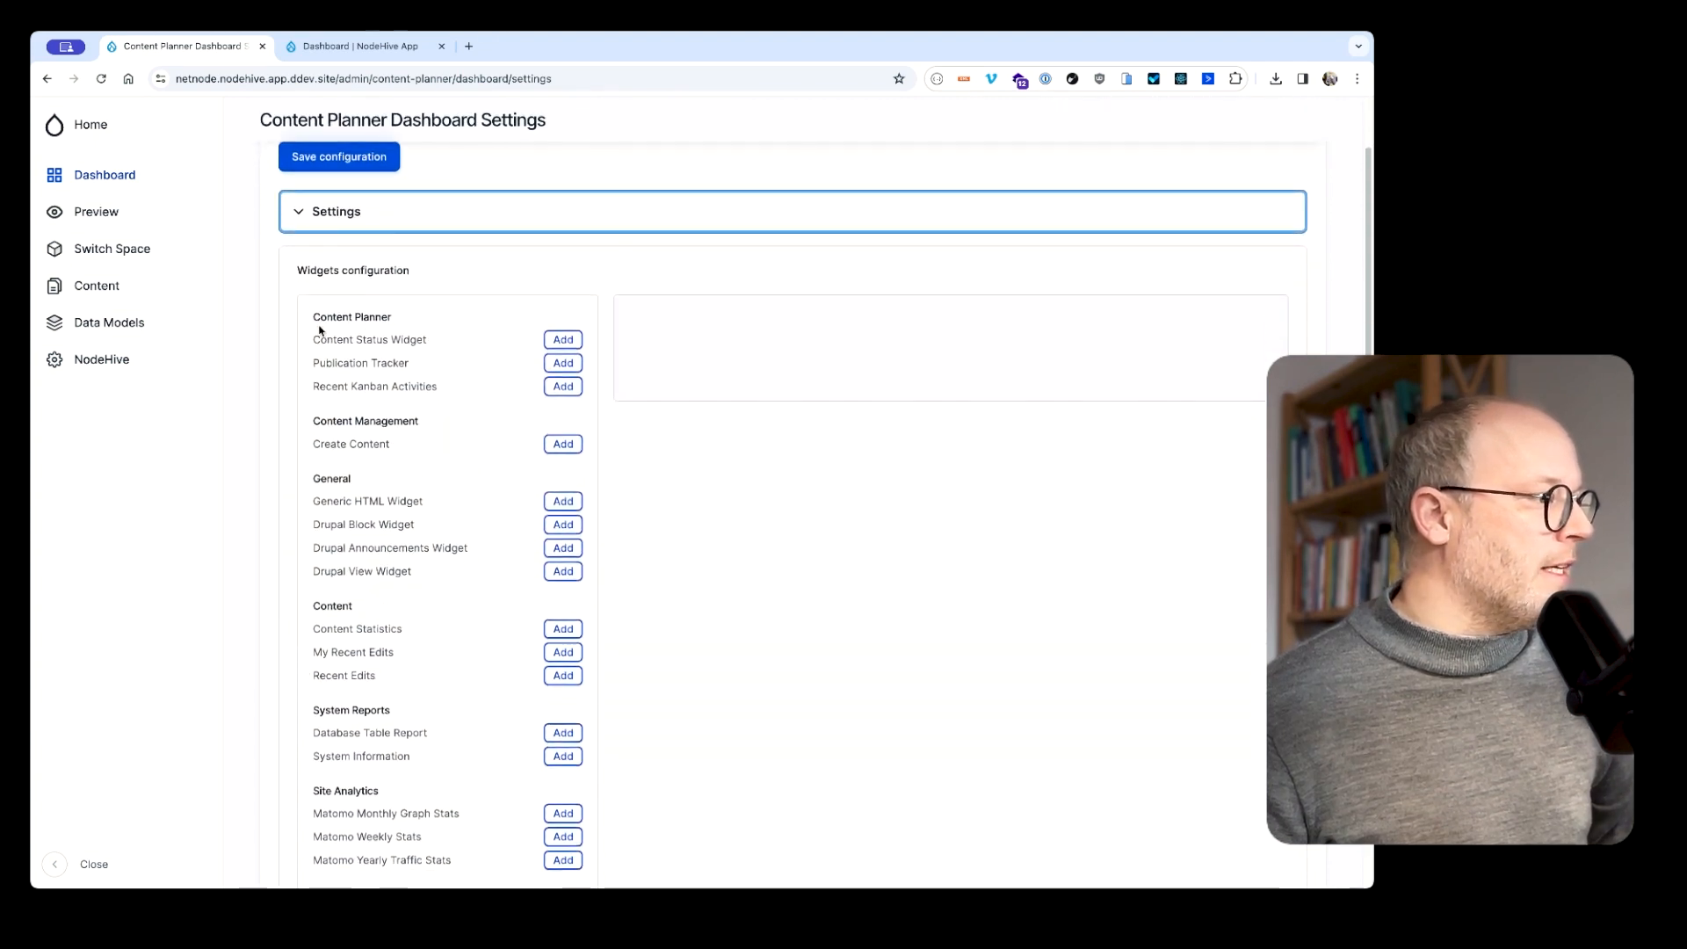
pyautogui.scroll(-1, 436, 527)
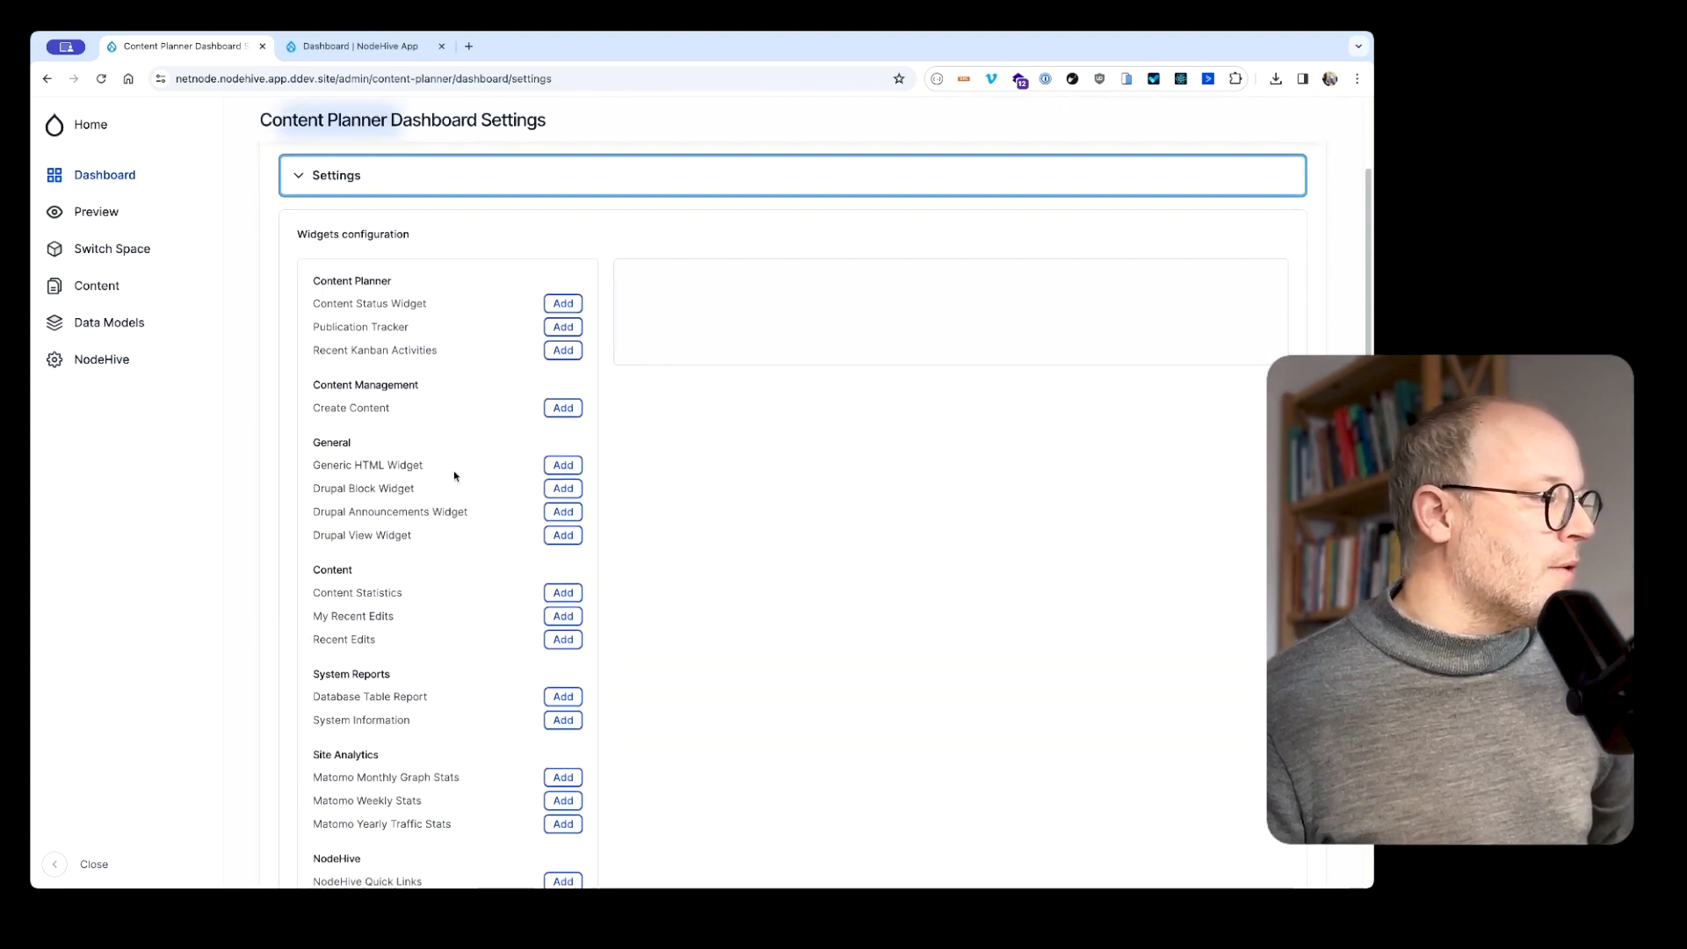
pyautogui.scroll(-1, 435, 454)
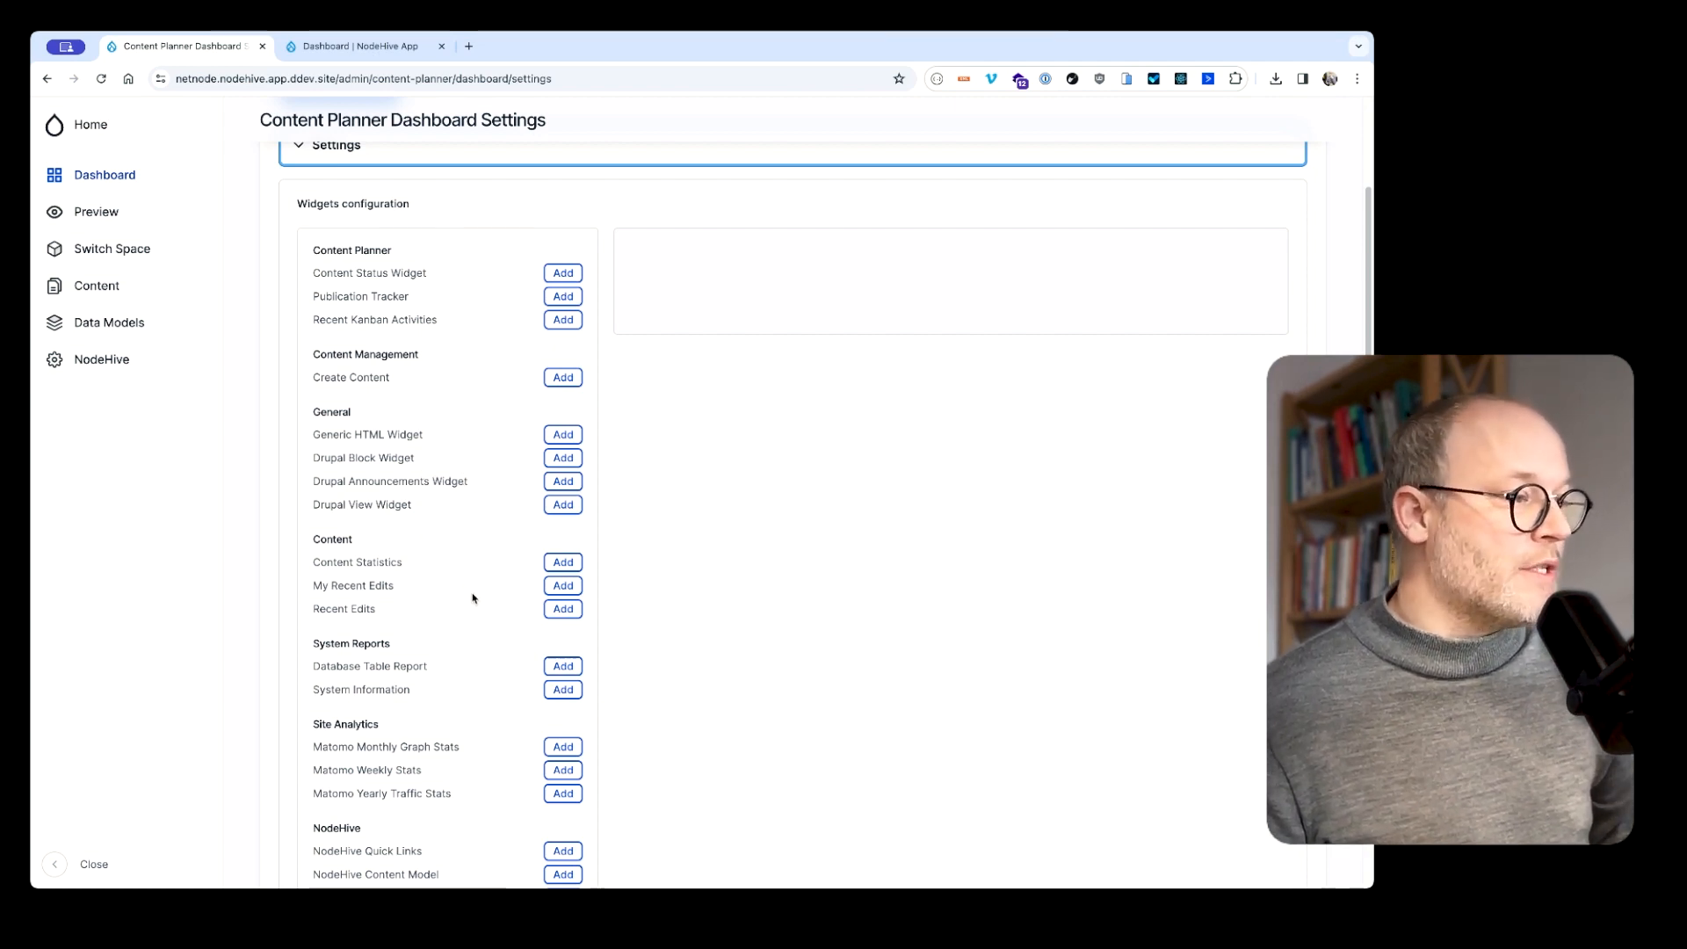
pyautogui.click(348, 48)
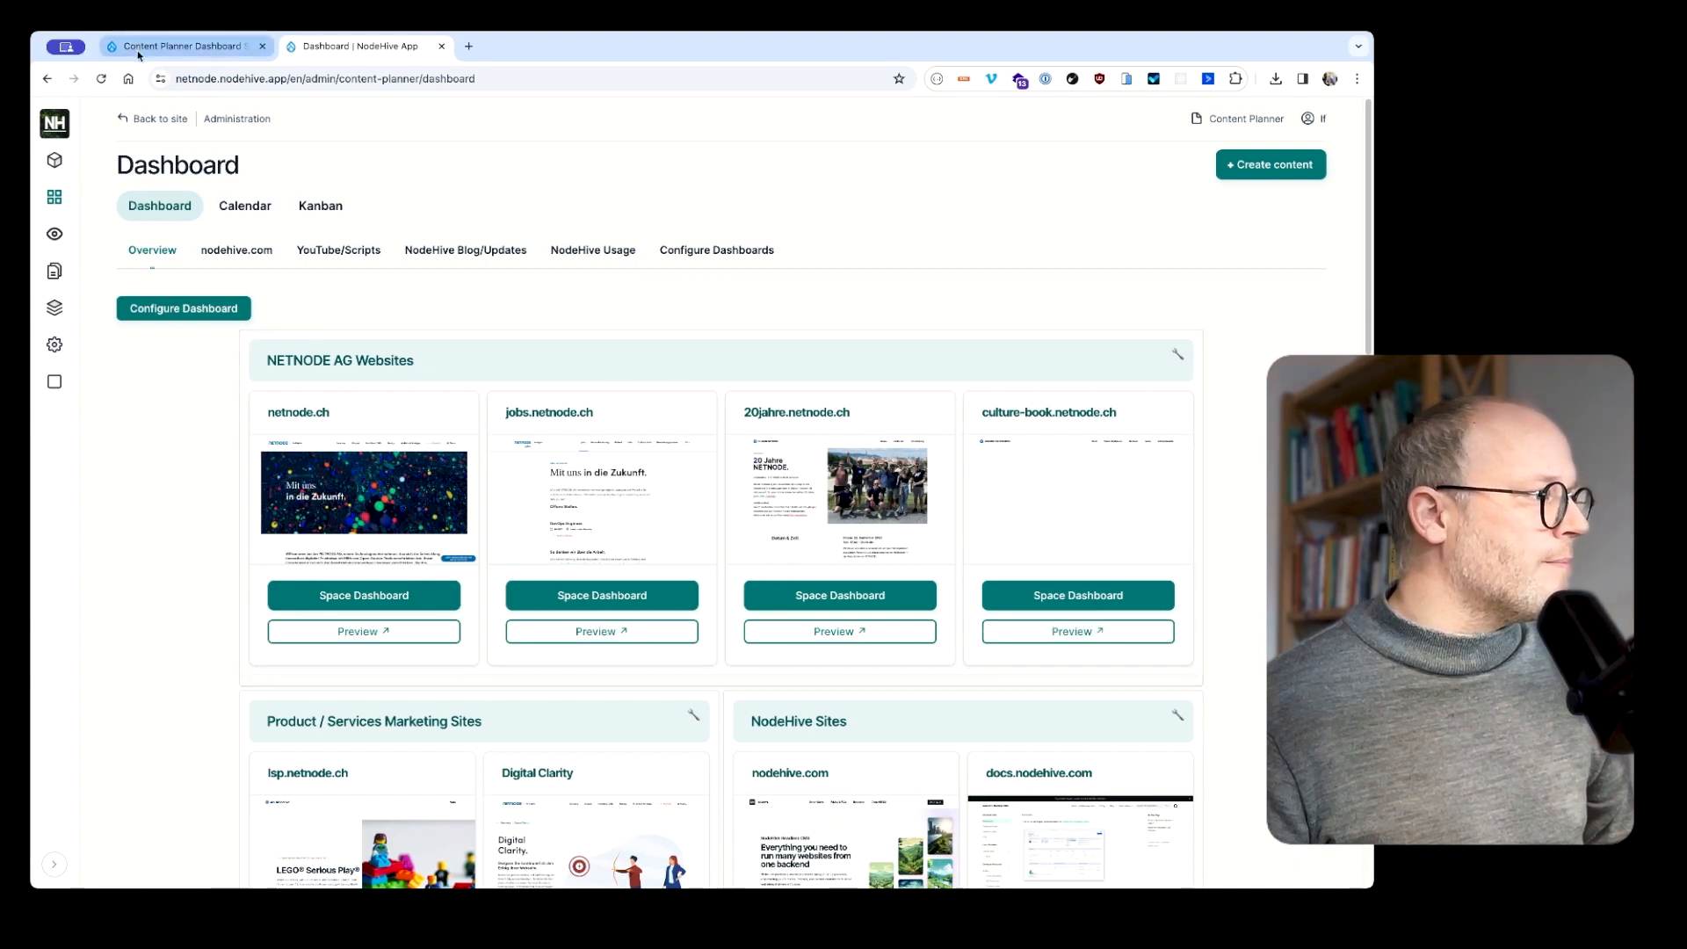
pyautogui.click(171, 35)
pyautogui.scroll(-3, 422, 668)
pyautogui.scroll(-1, 402, 754)
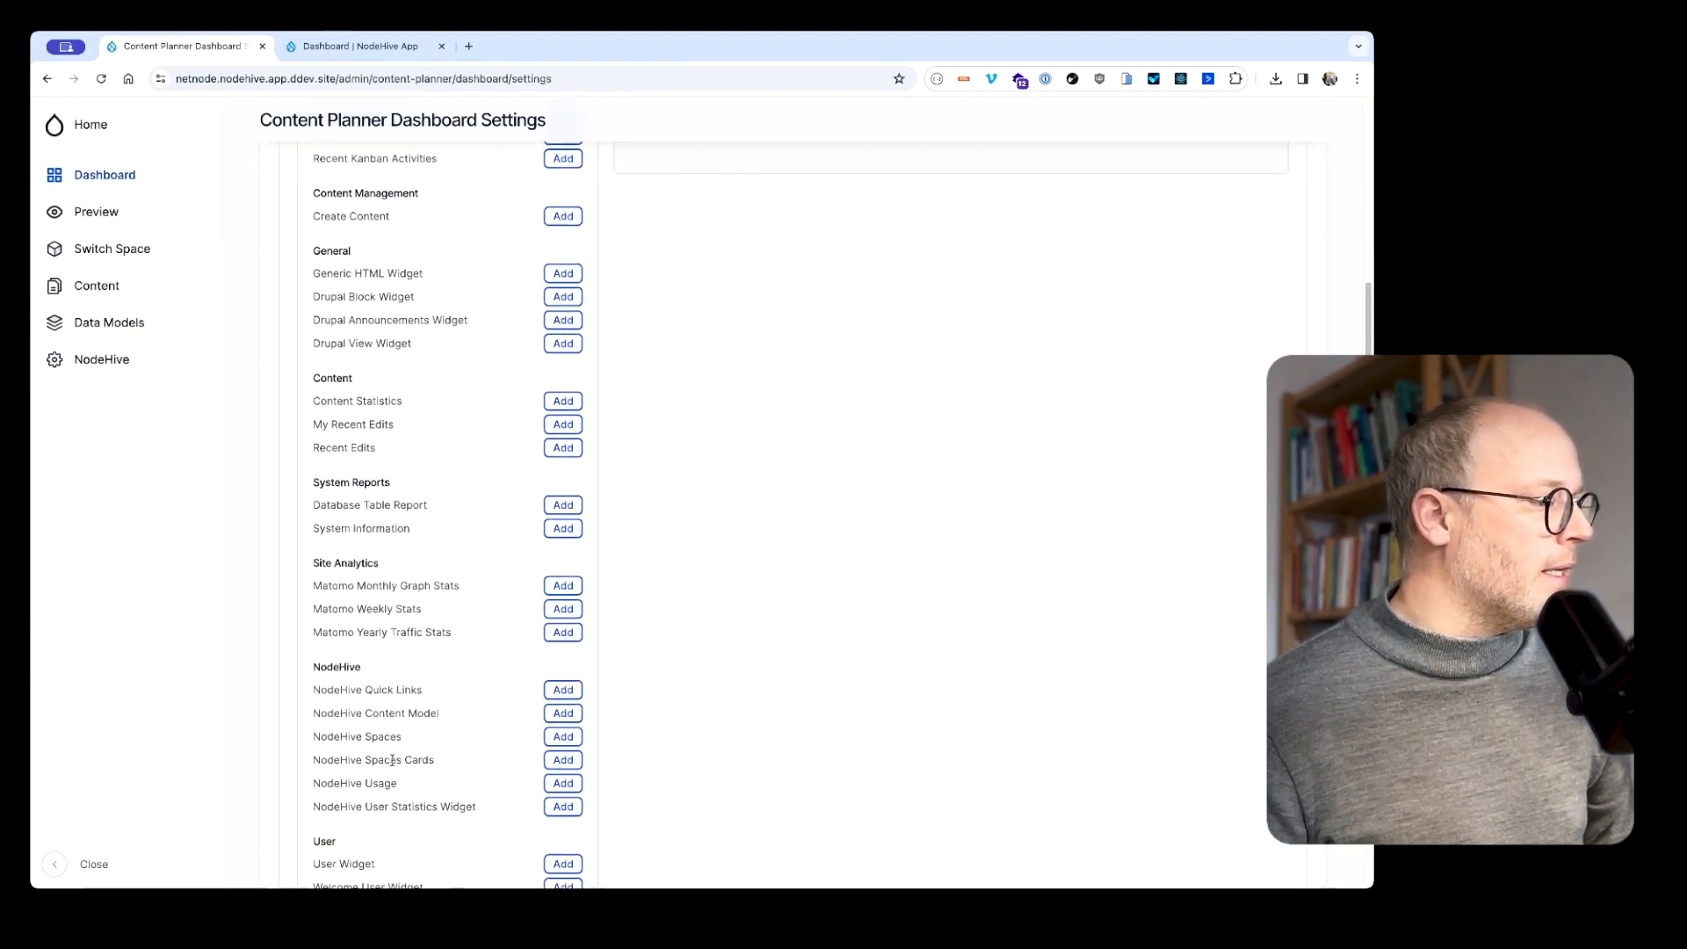
pyautogui.moveTo(320, 736); pyautogui.dragTo(452, 745)
pyautogui.click(563, 735)
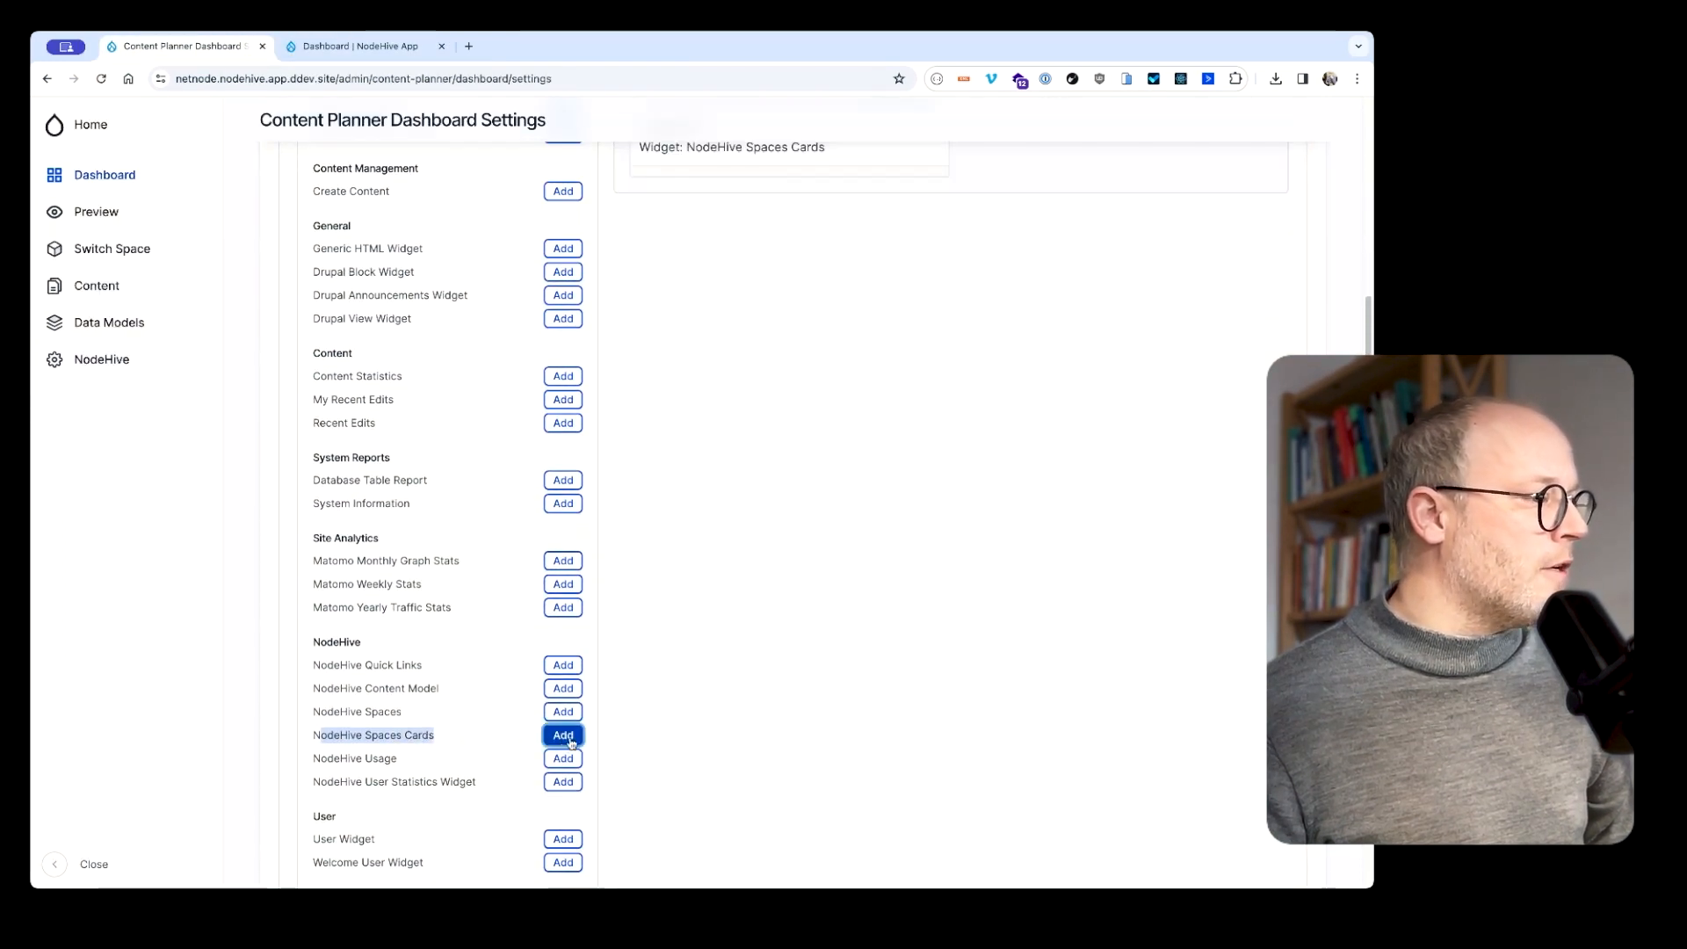
pyautogui.scroll(4, 824, 392)
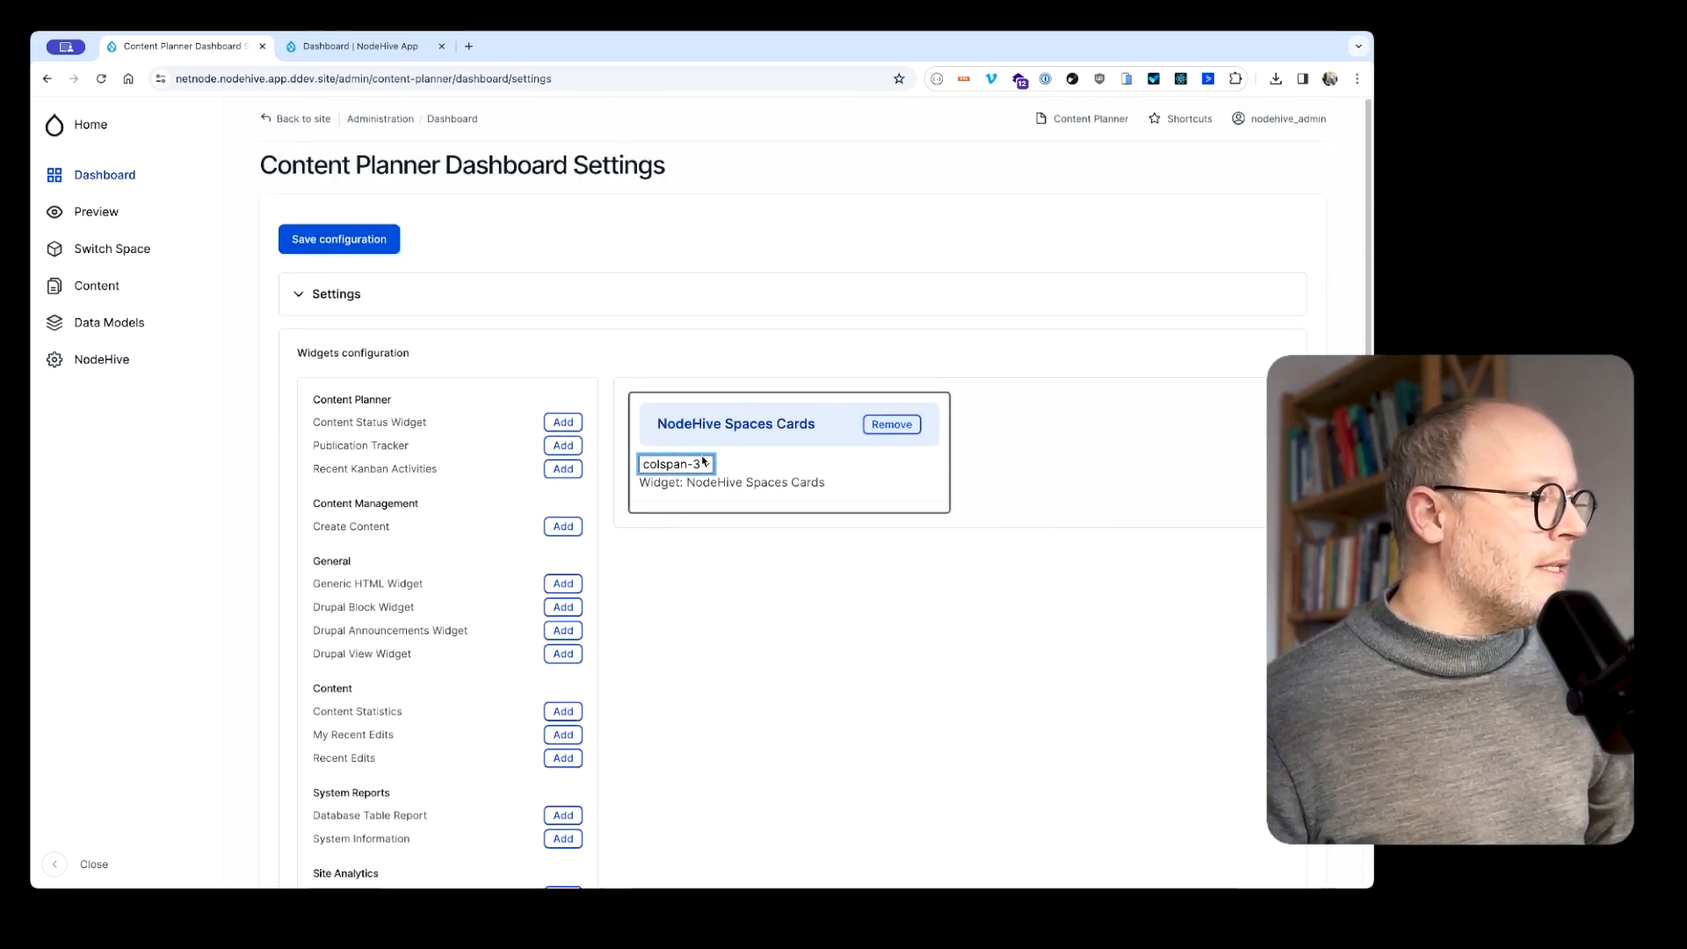
pyautogui.click(674, 487)
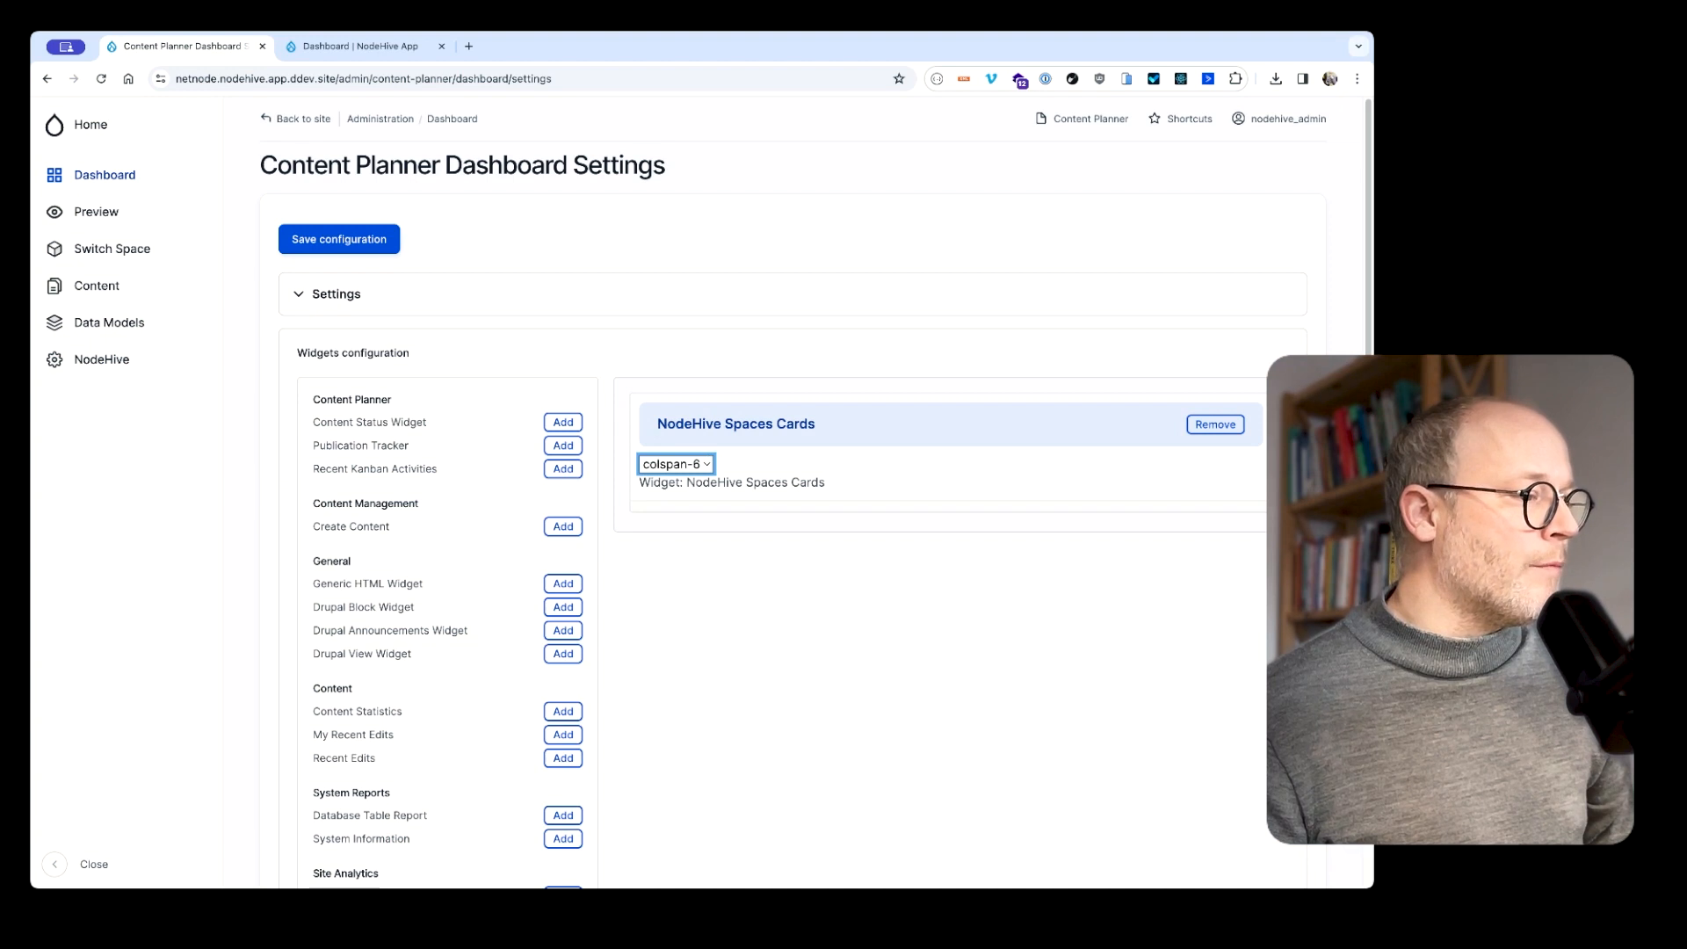
# Add the My Recent Edits and Recent Edits widgets, set both to colspan-6, and save the dashboard configuration
pyautogui.scroll(-5, 706, 663)
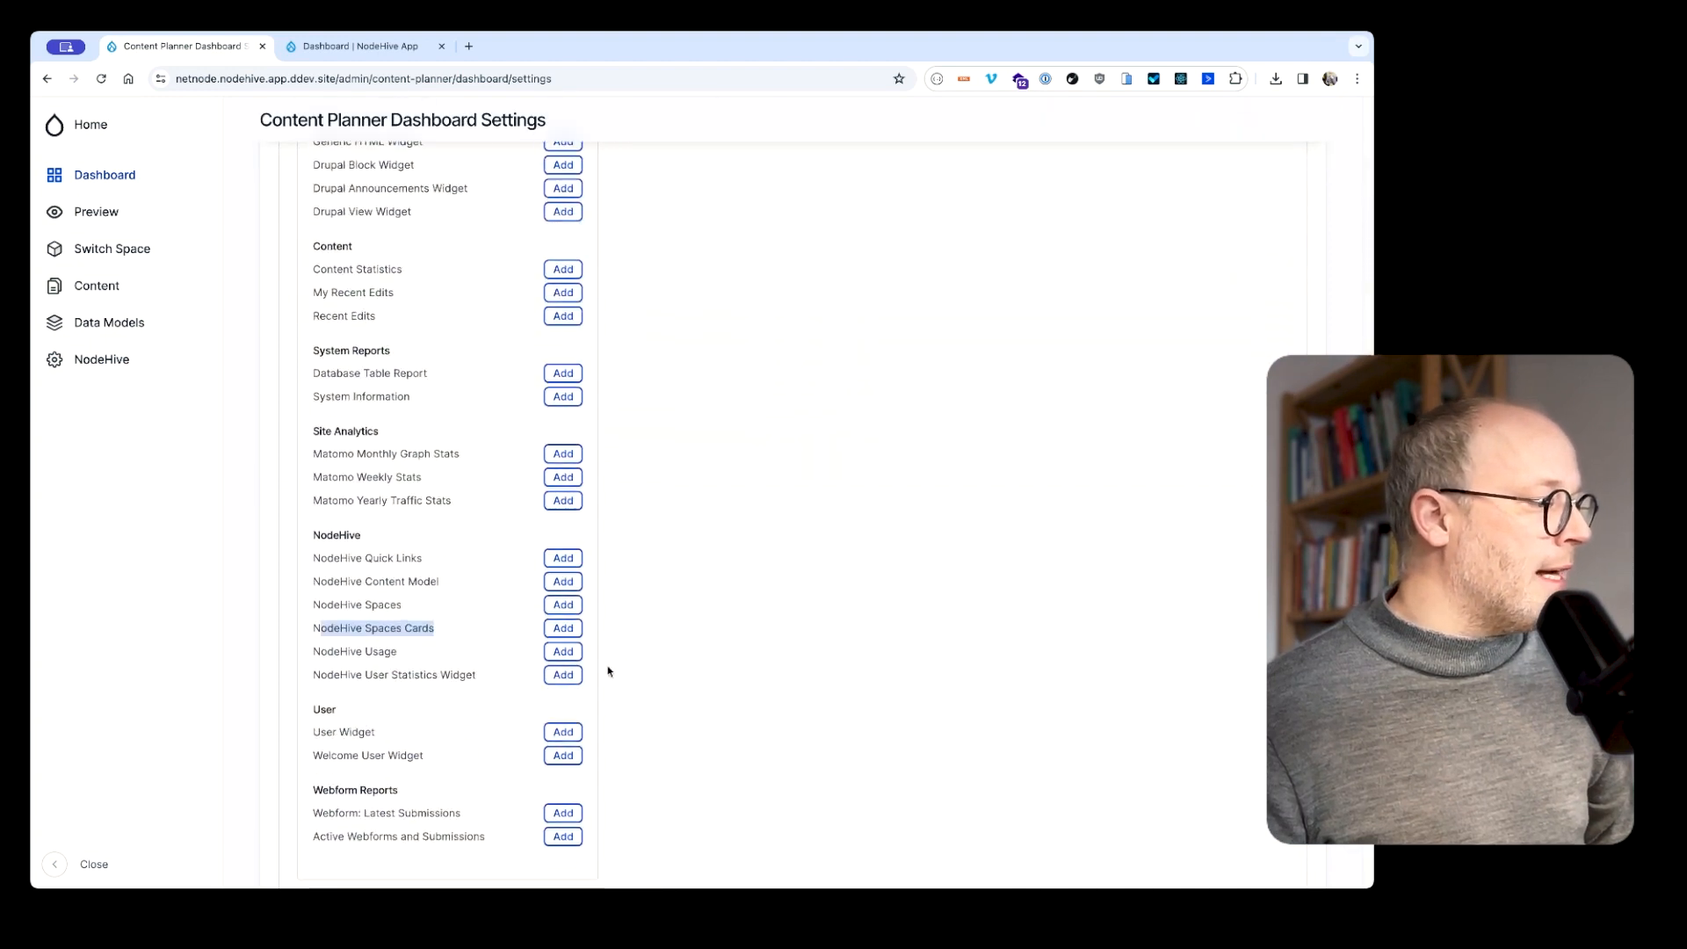
pyautogui.scroll(3, 446, 514)
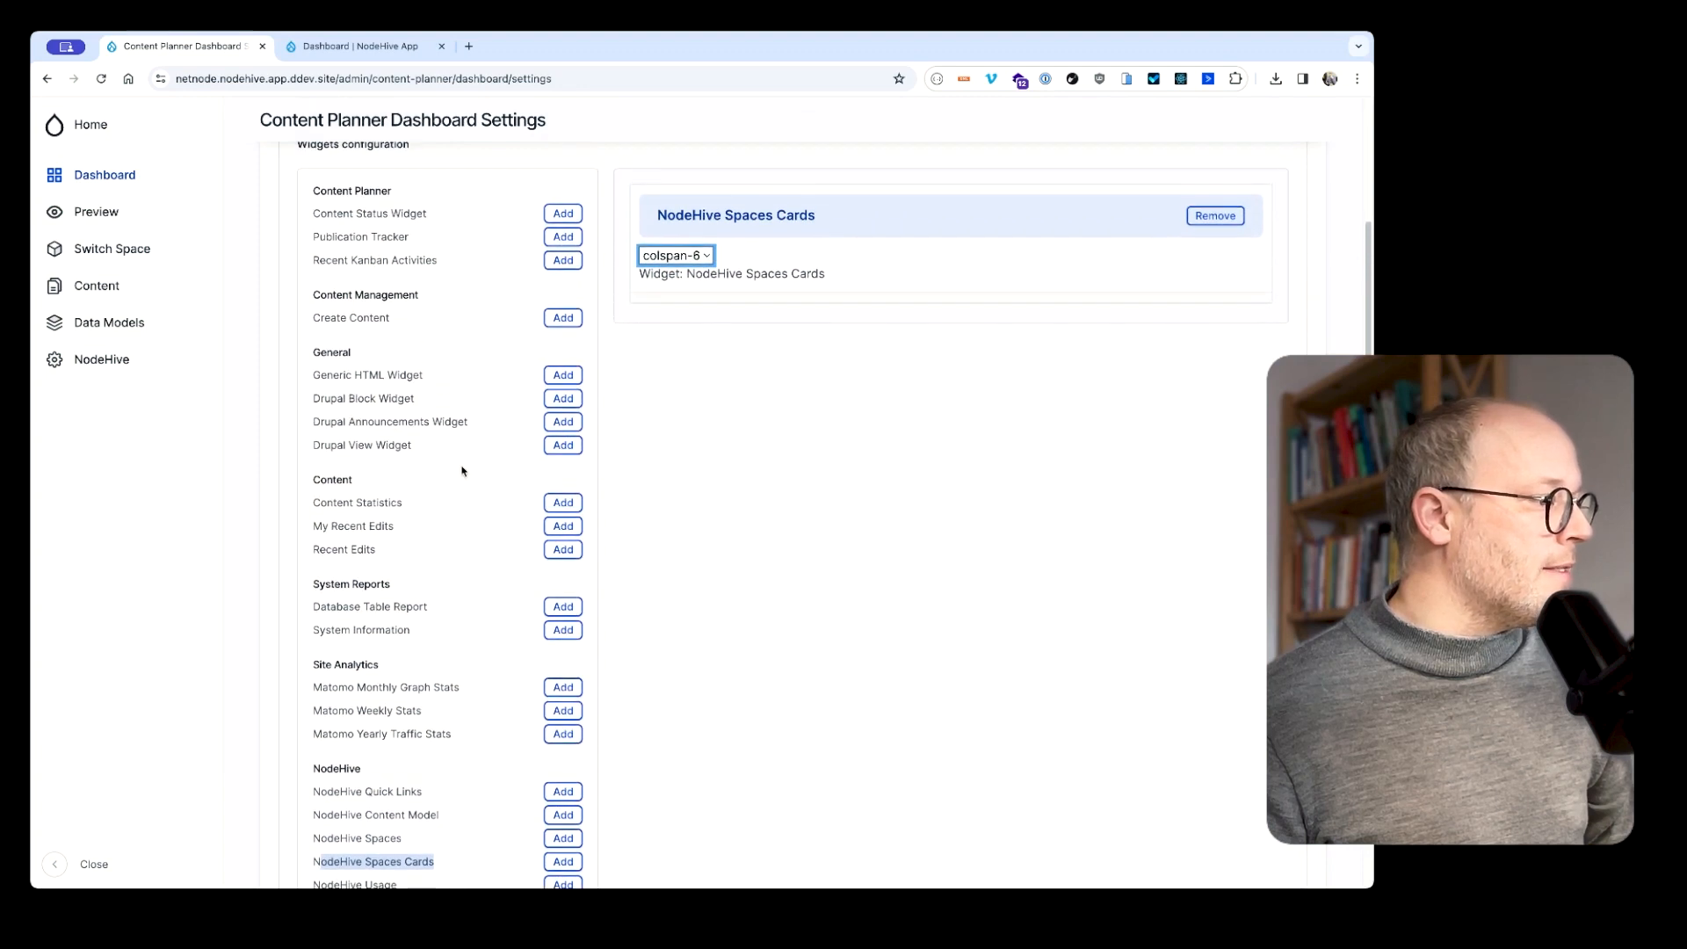
pyautogui.click(563, 525)
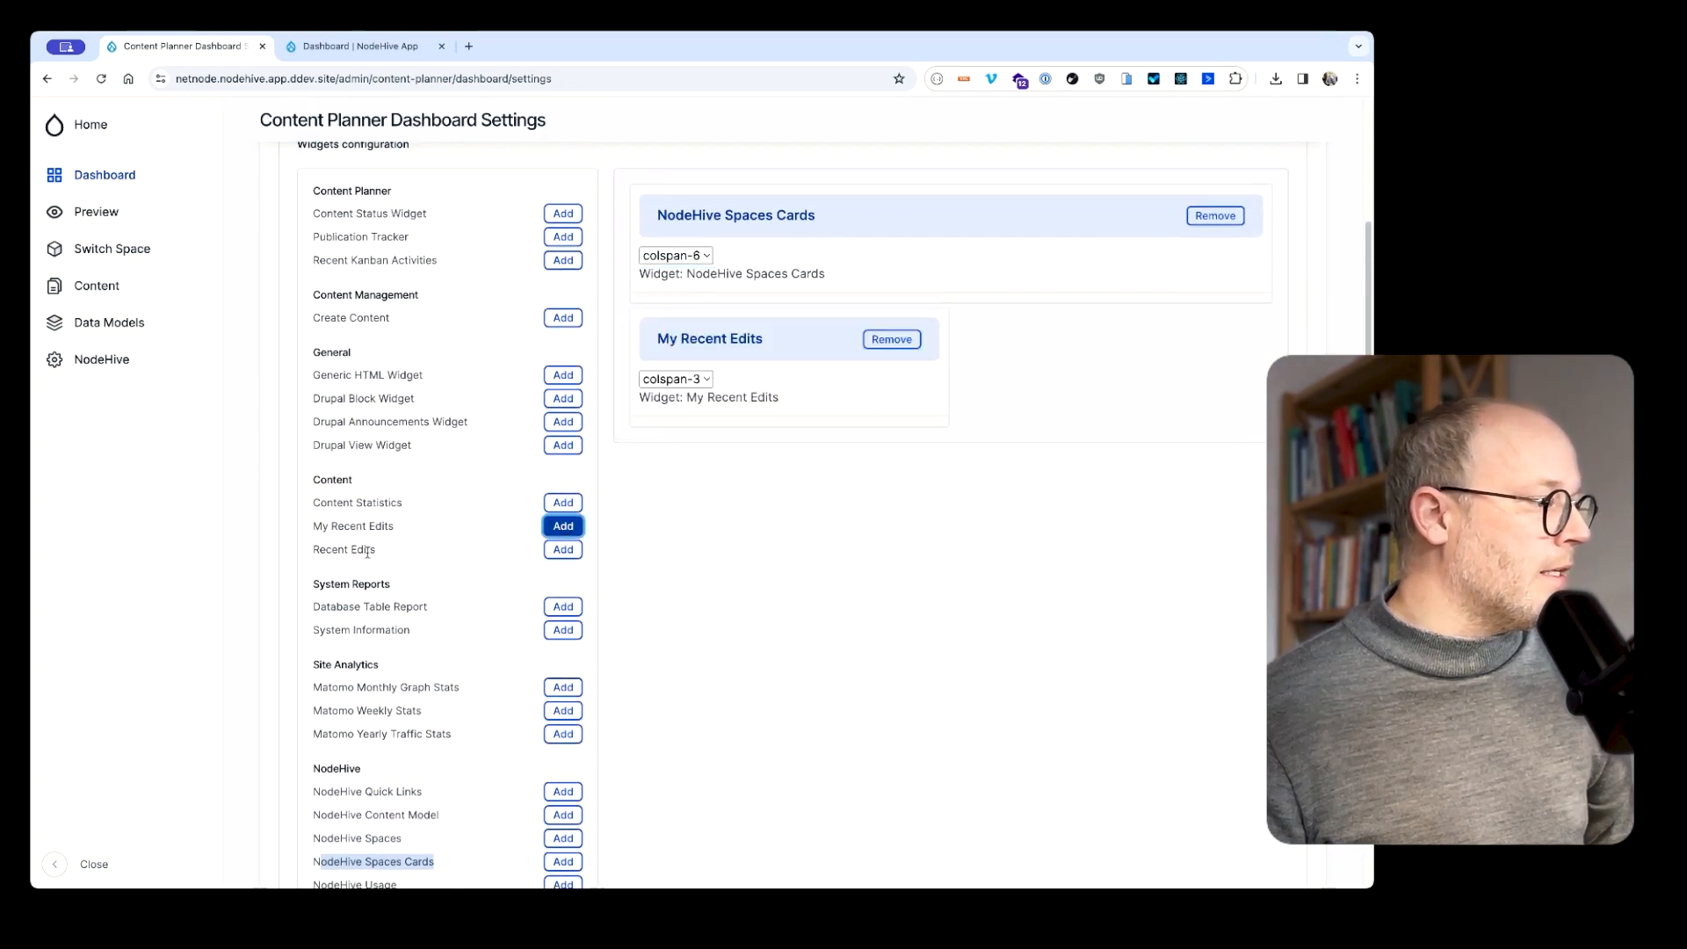
pyautogui.click(567, 548)
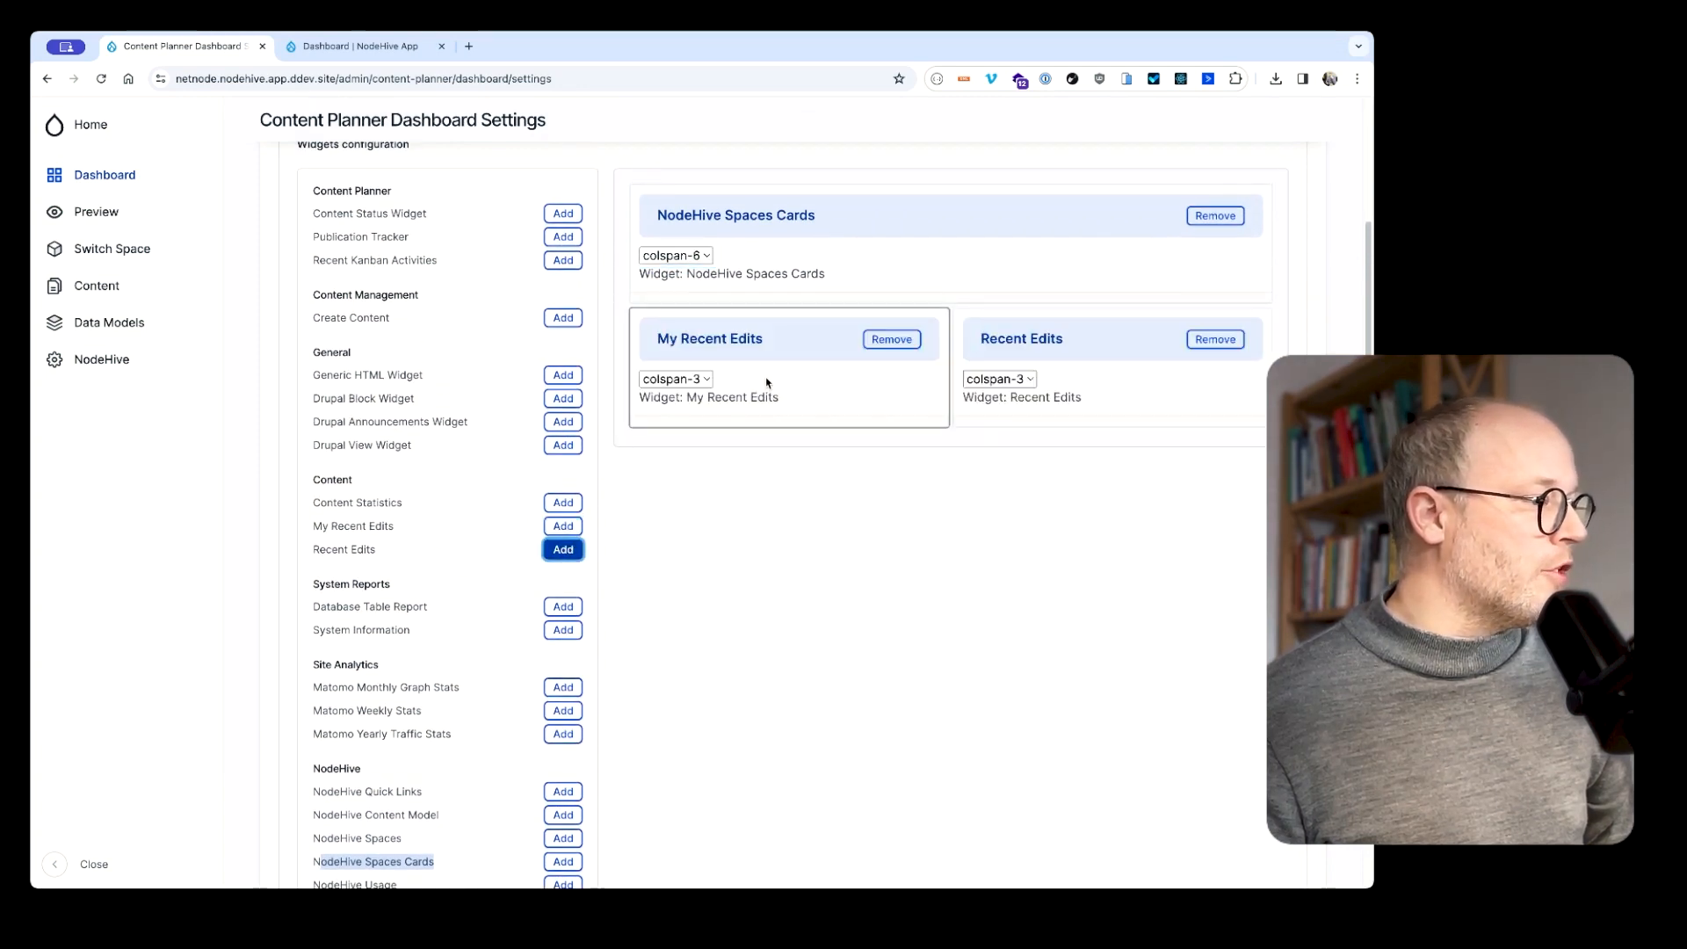
pyautogui.click(687, 449)
pyautogui.click(683, 505)
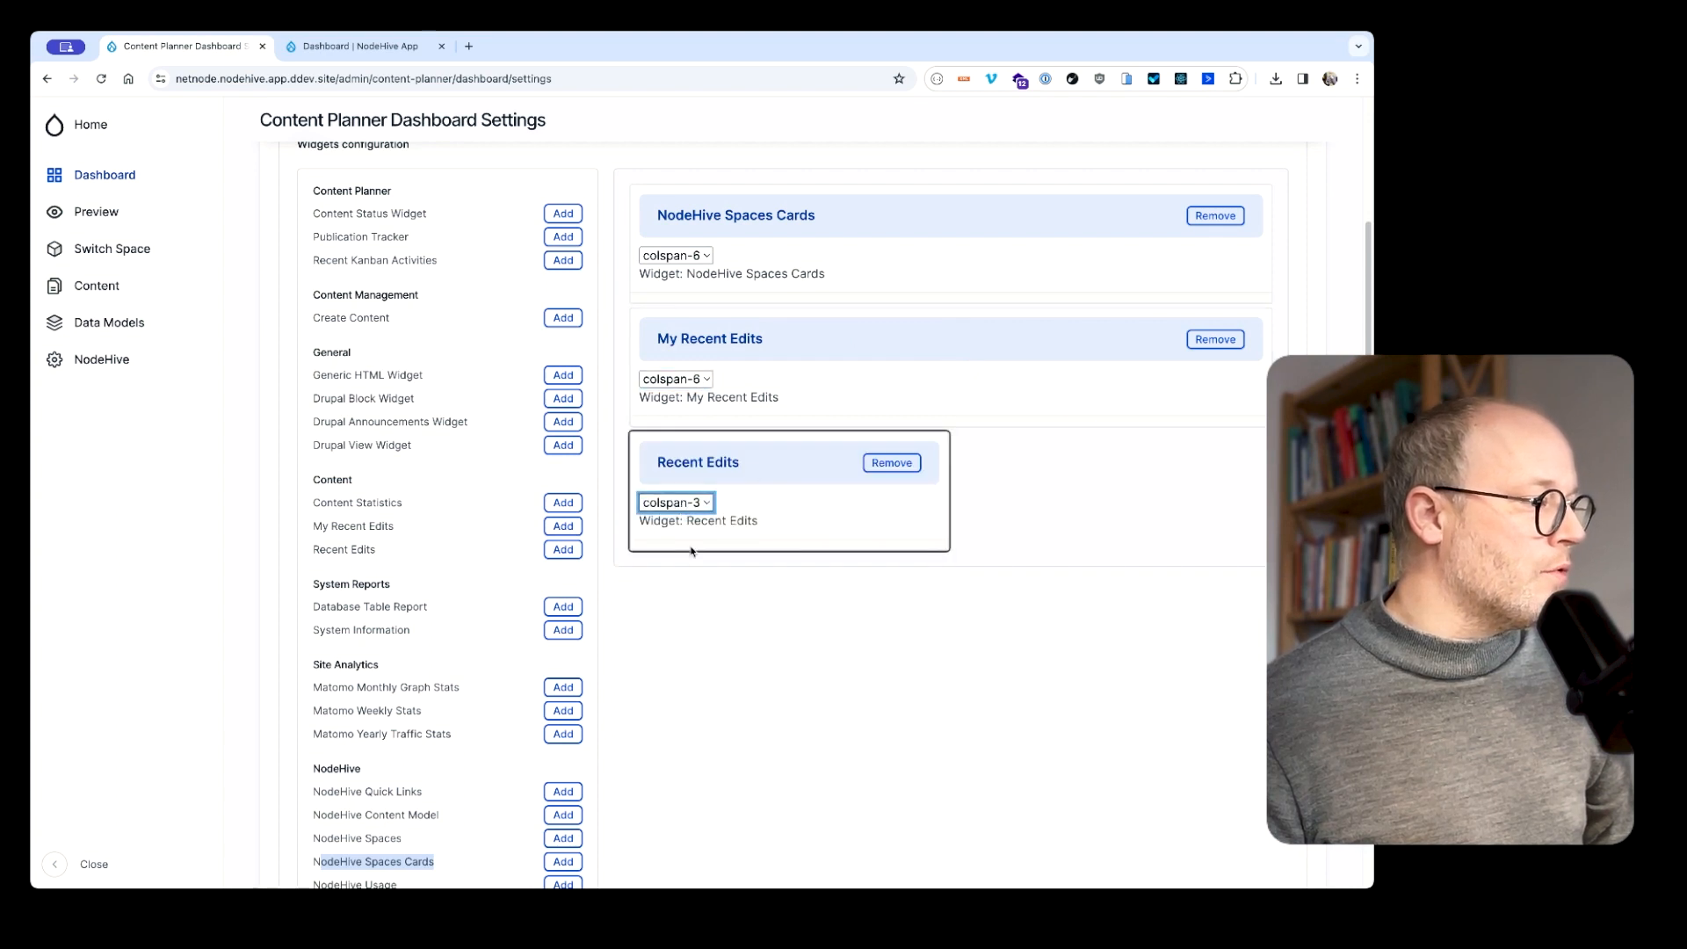
pyautogui.click(691, 566)
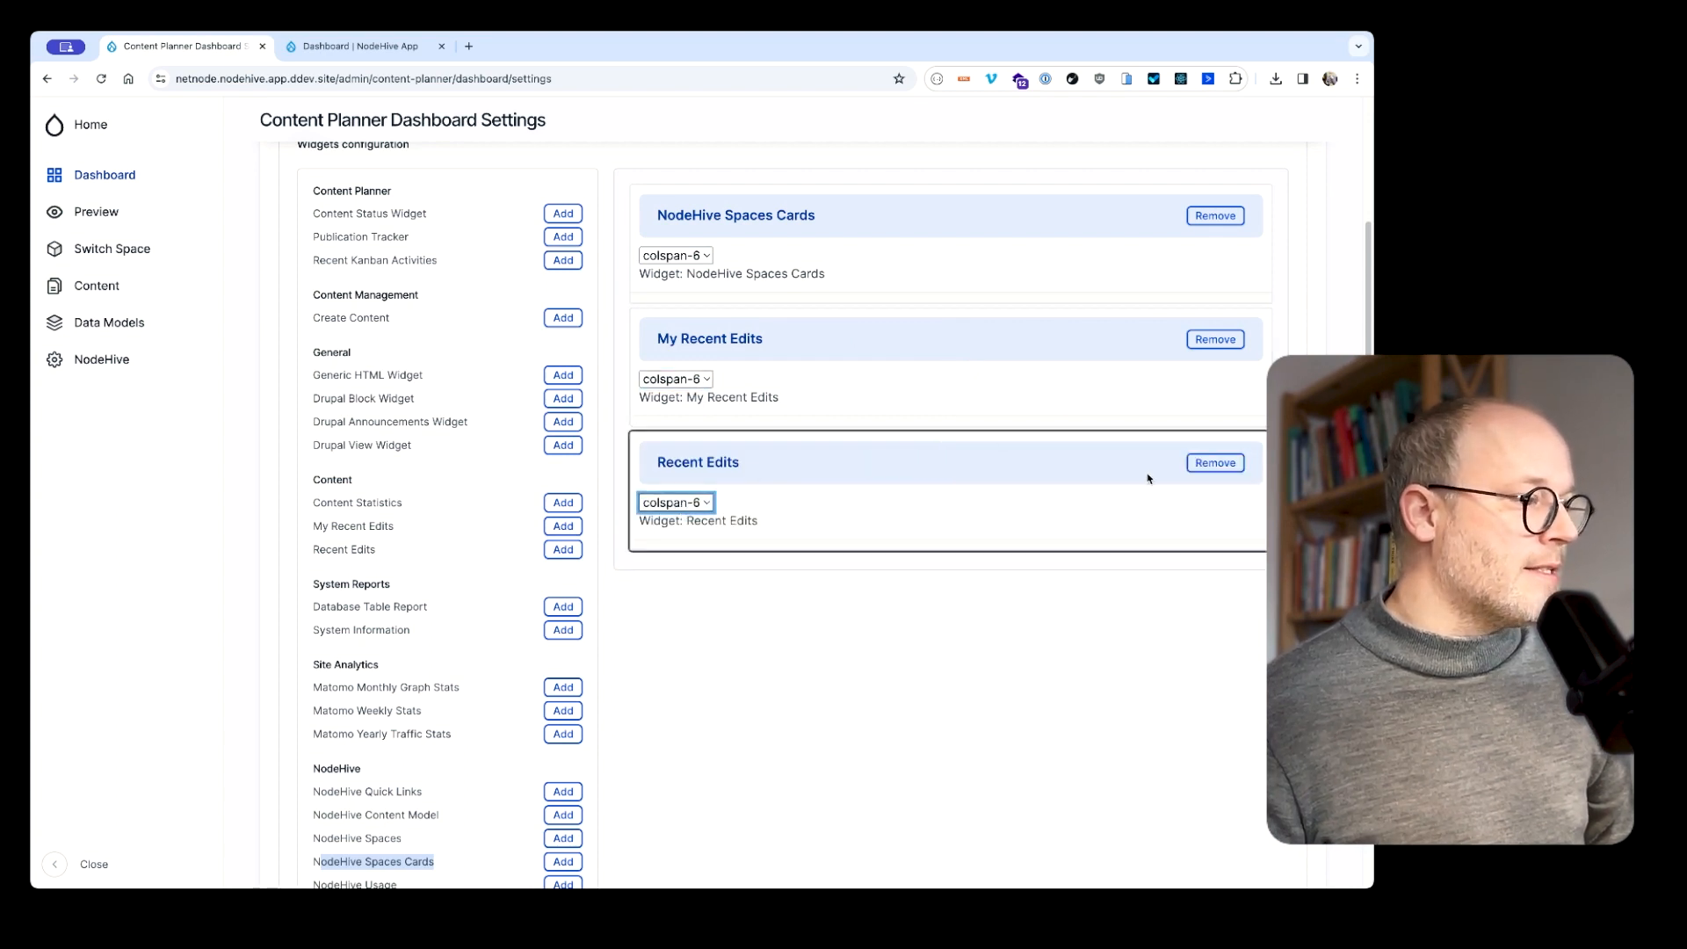
pyautogui.scroll(3, 897, 339)
pyautogui.click(339, 239)
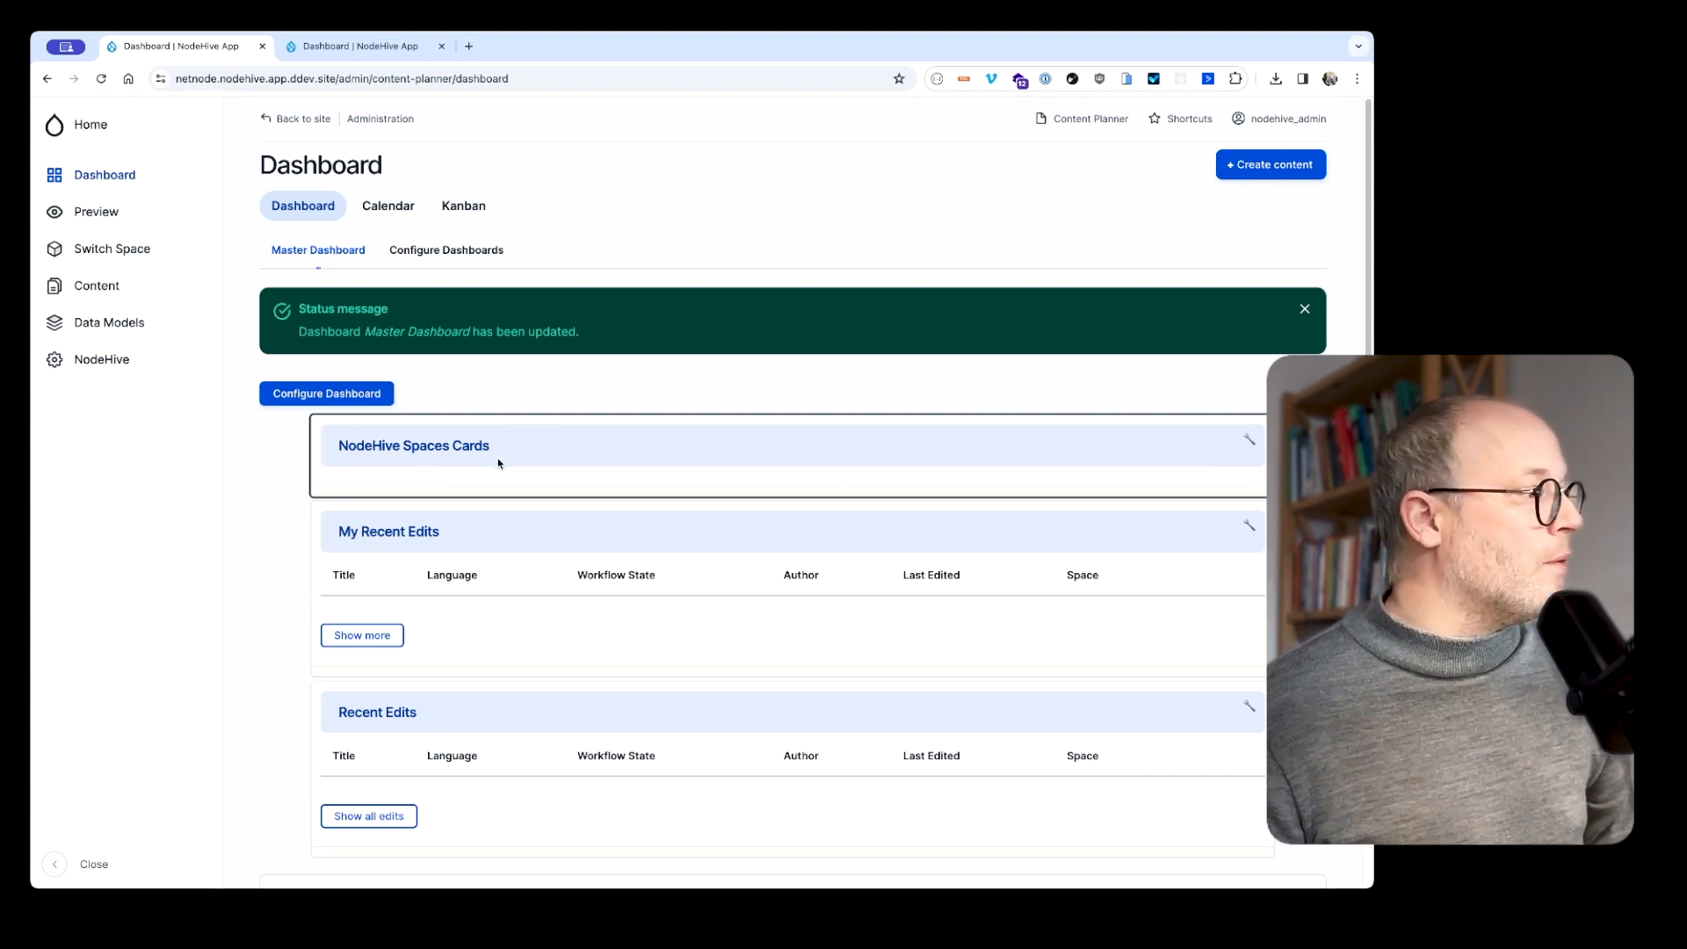
# Start a new space labelled google.com and allow the Article and Basic page content types
pyautogui.click(173, 253)
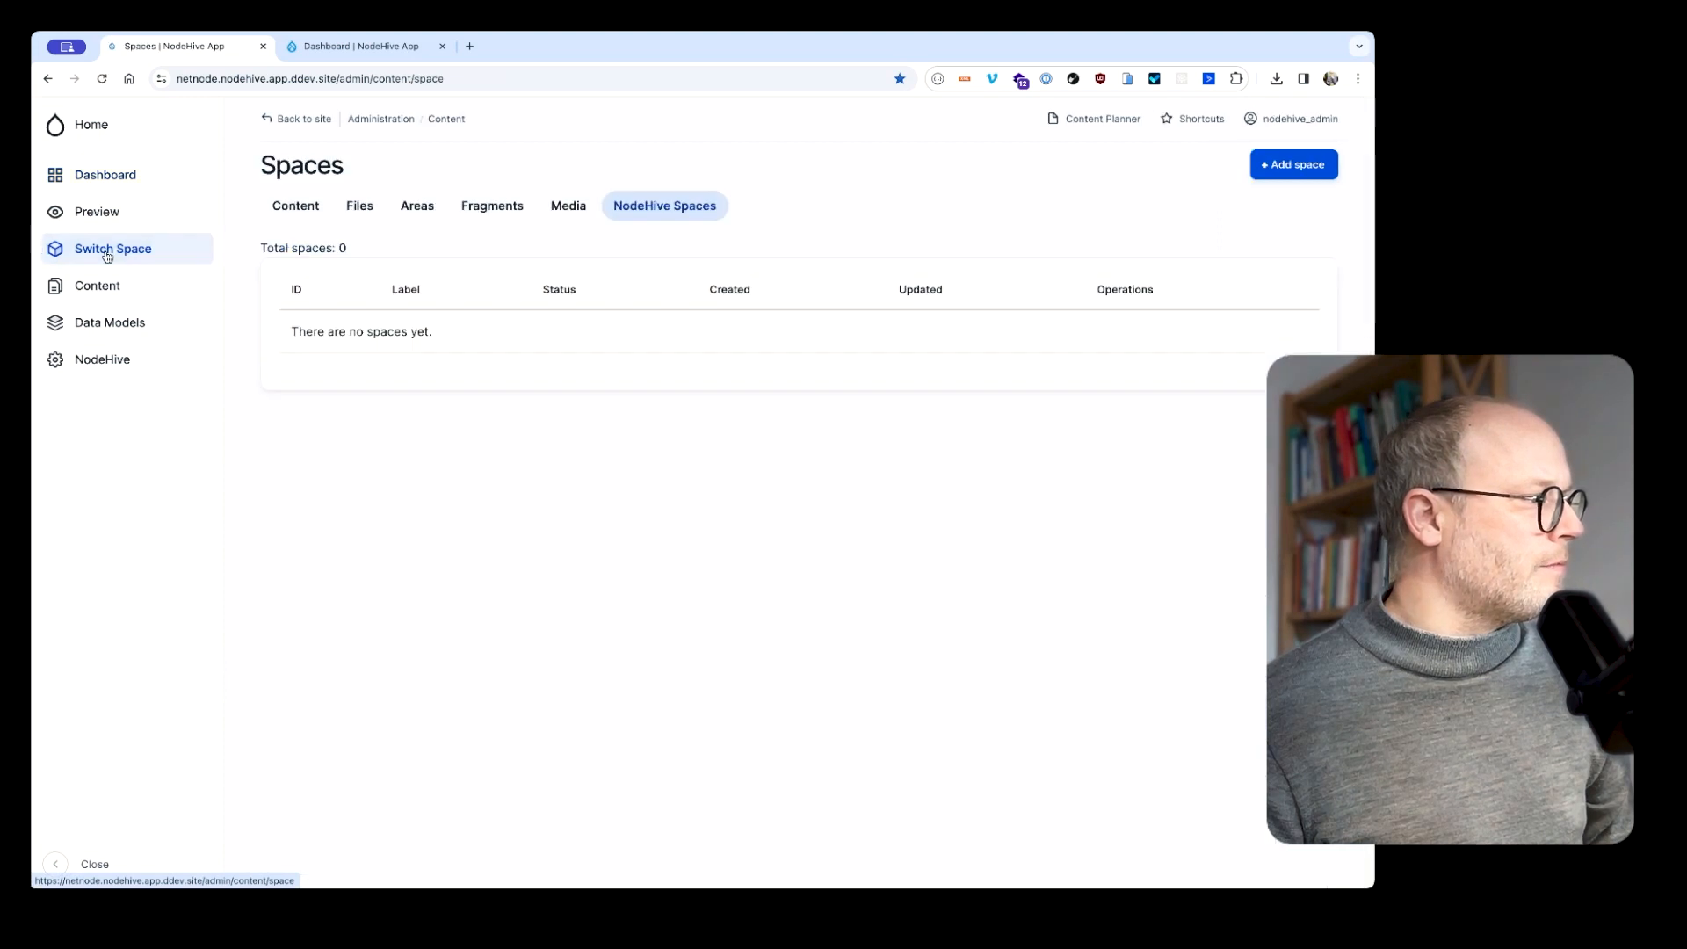
pyautogui.click(1298, 174)
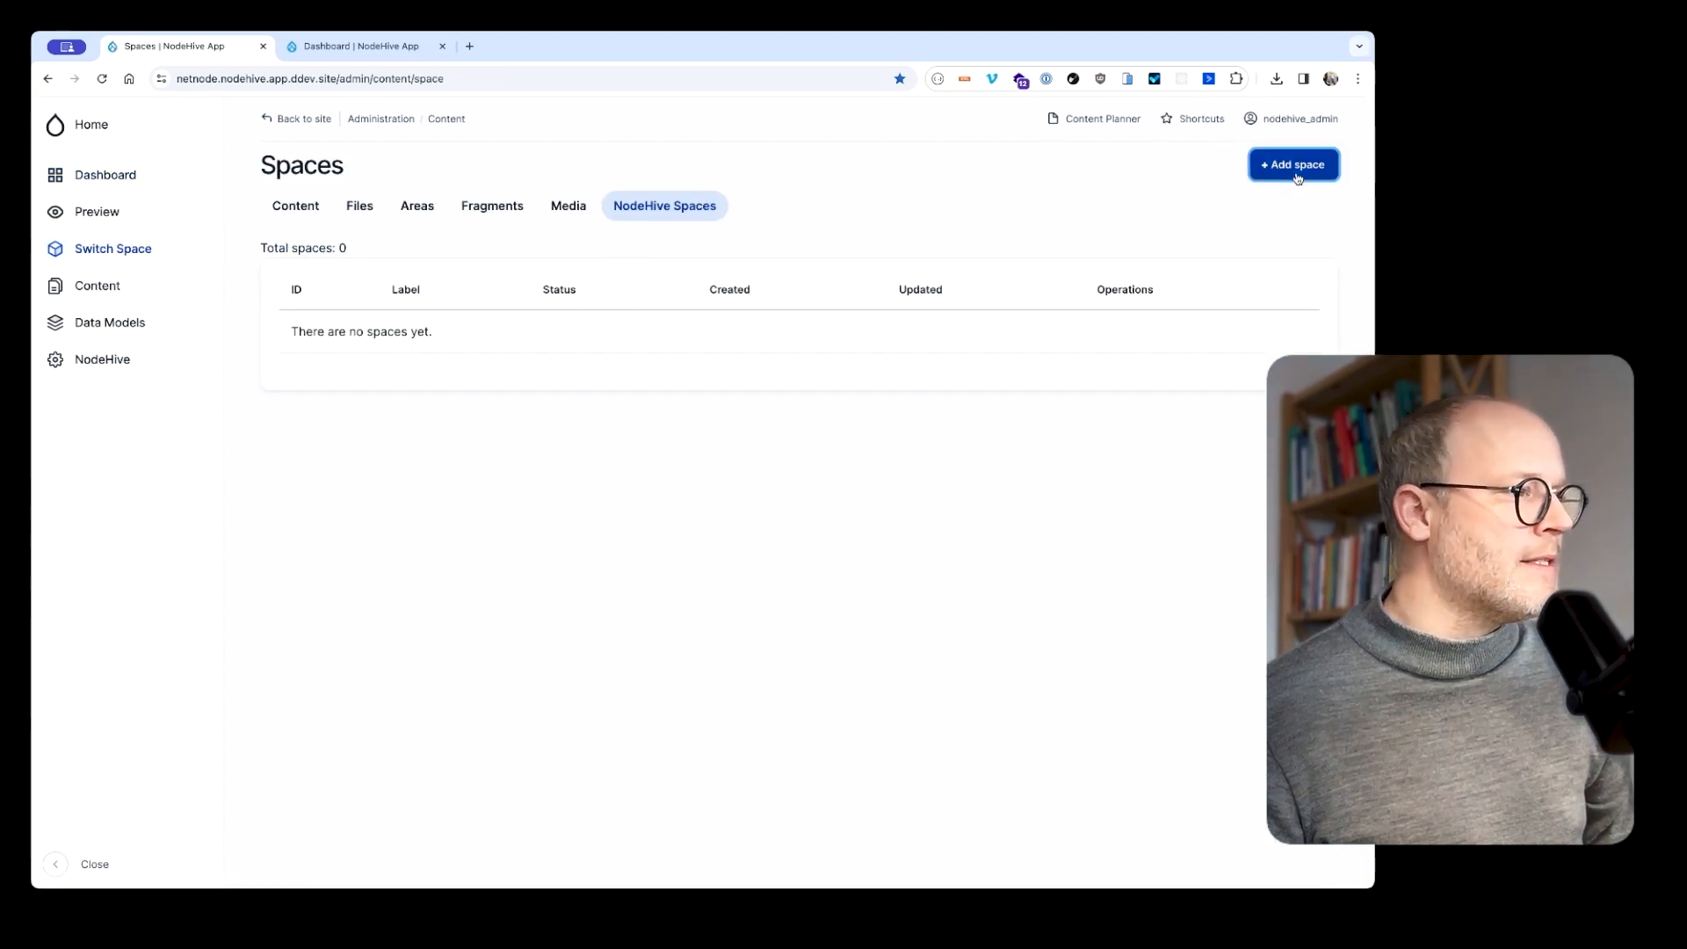
pyautogui.click(424, 250)
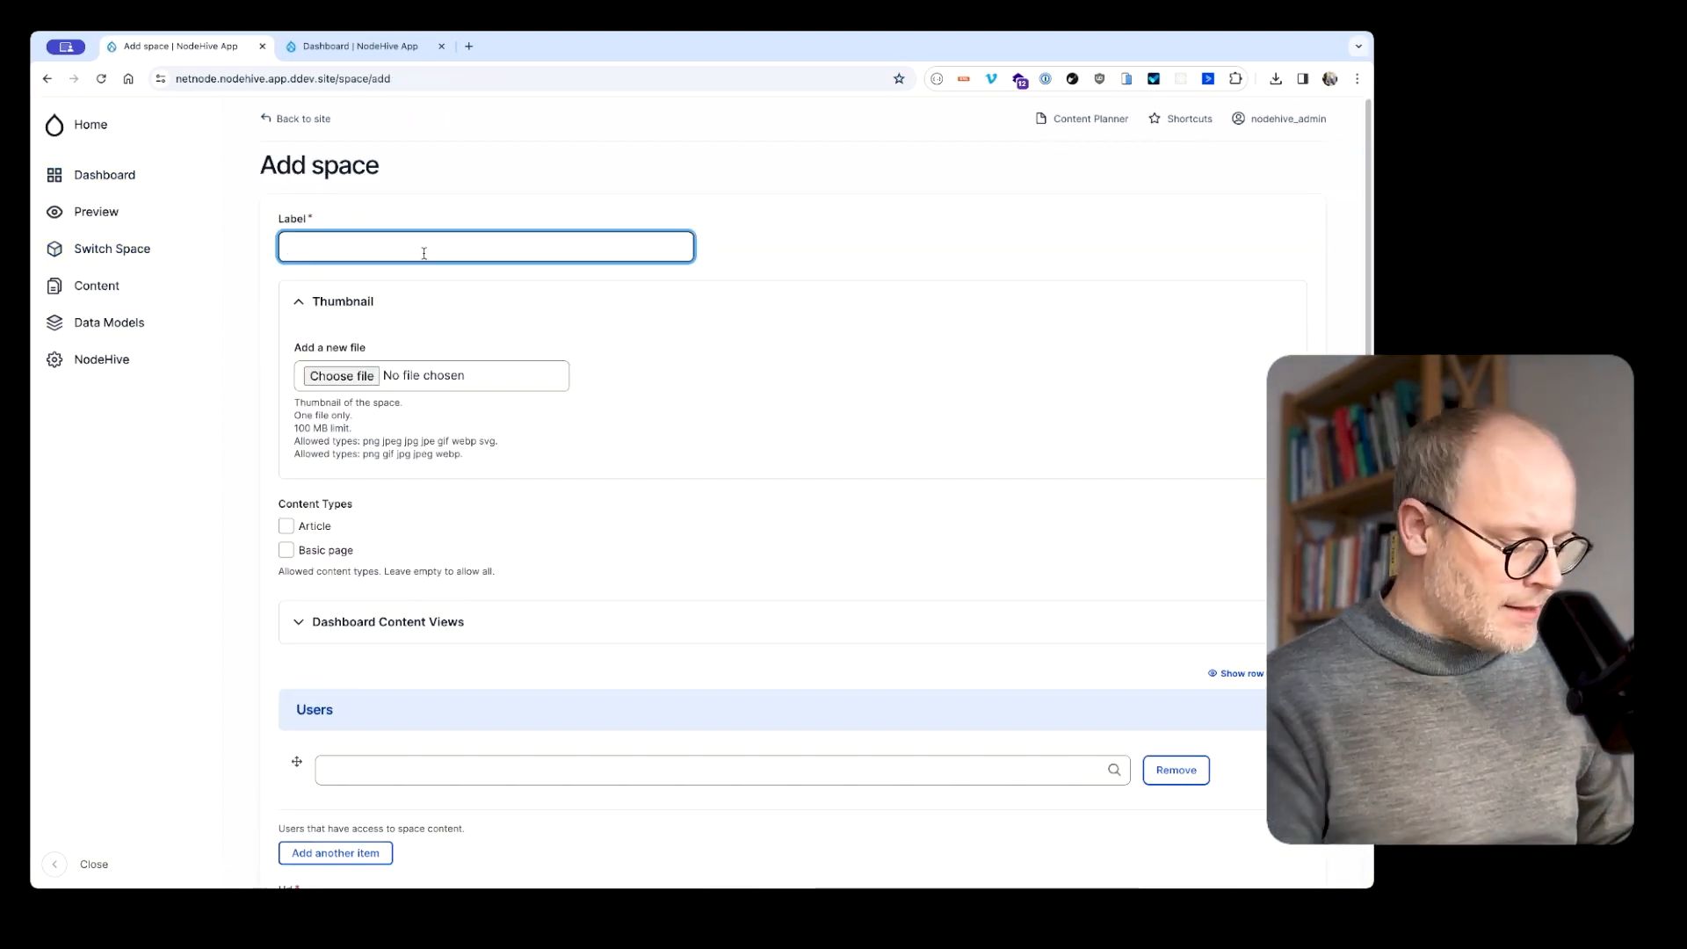
pyautogui.write('google.c')
pyautogui.press('BackSpace')
pyautogui.write('.com')
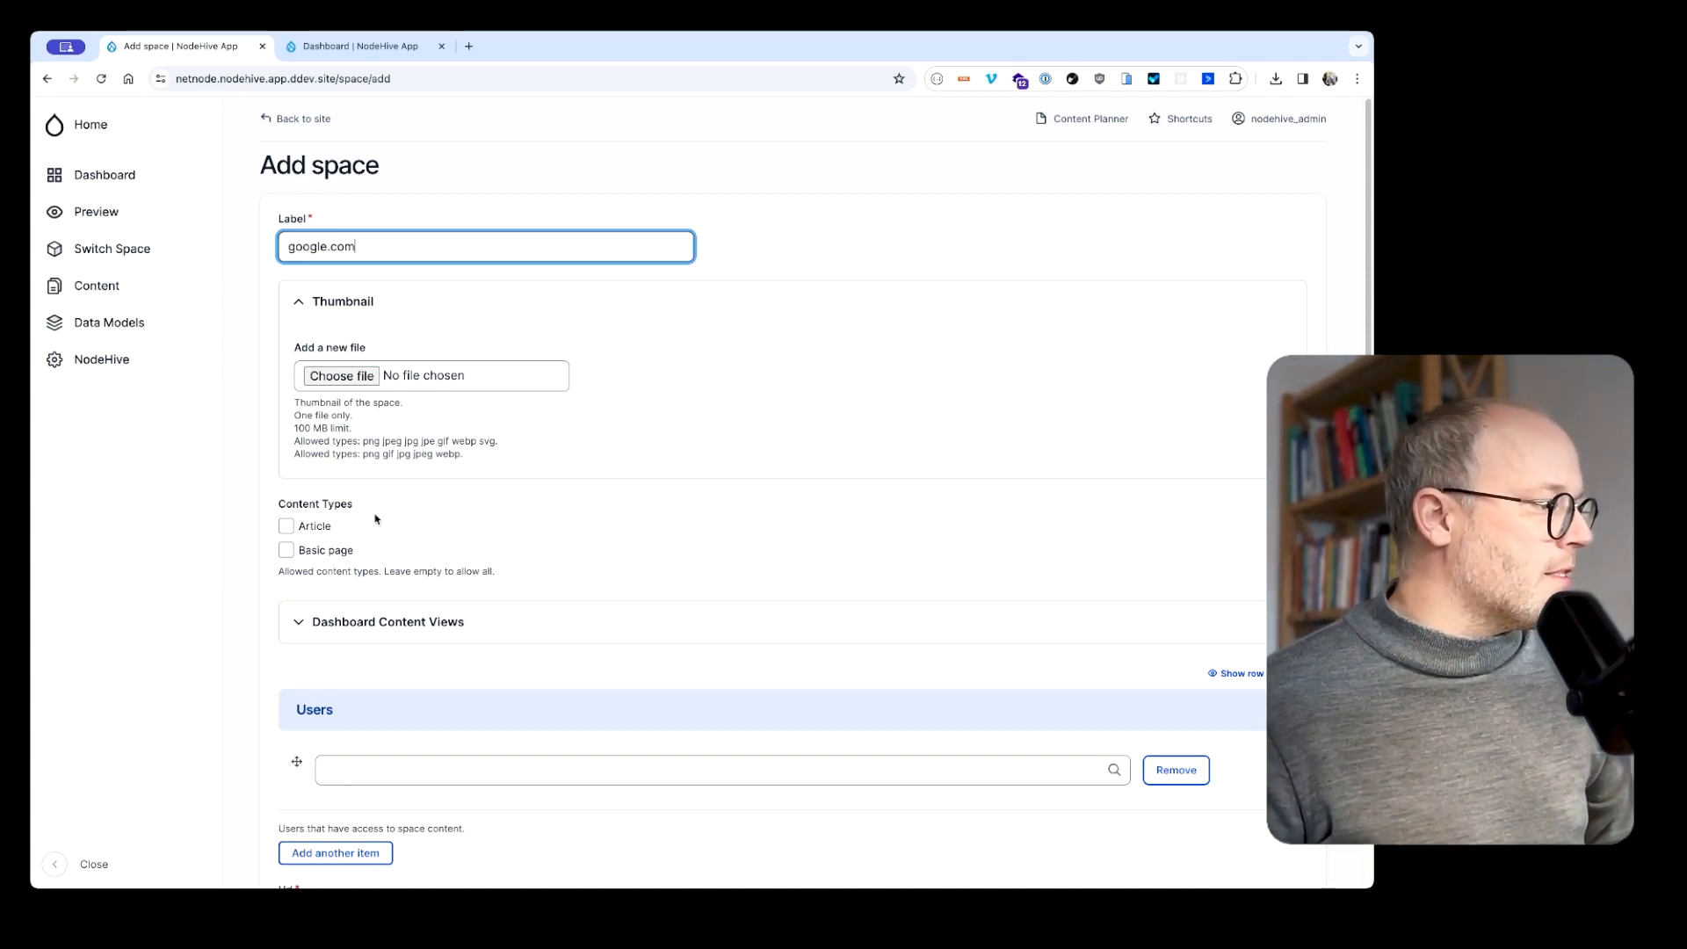
pyautogui.click(288, 527)
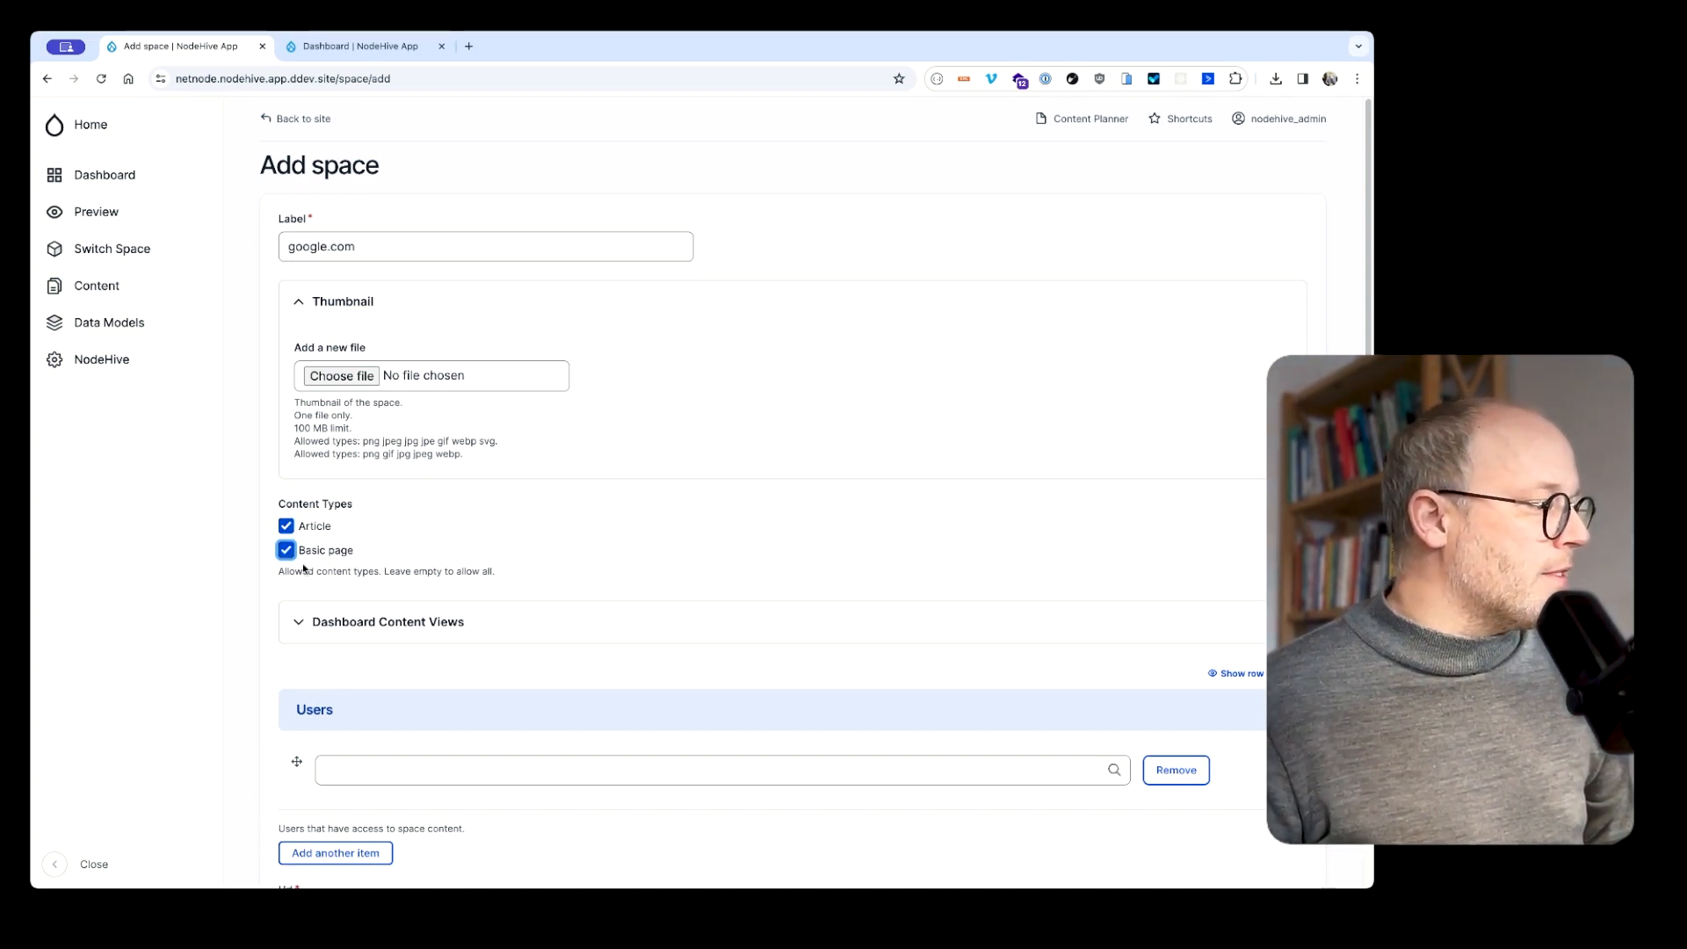
pyautogui.scroll(-6, 306, 559)
pyautogui.click(349, 372)
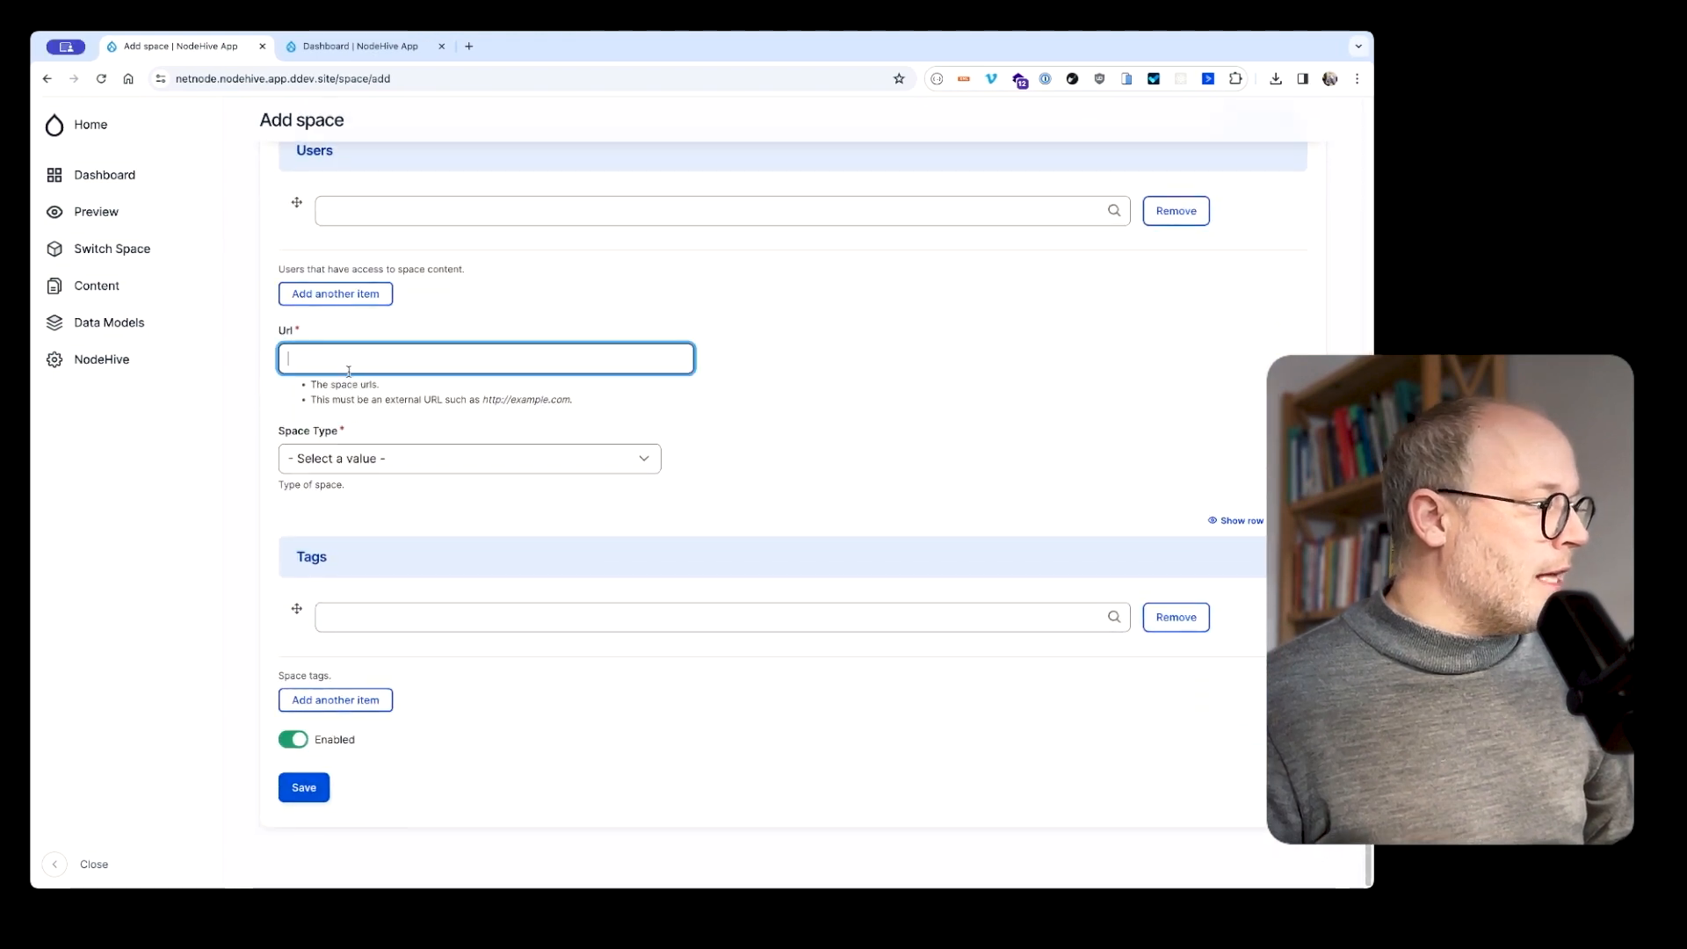
pyautogui.write('https://www.google.com')
pyautogui.press('Tab')
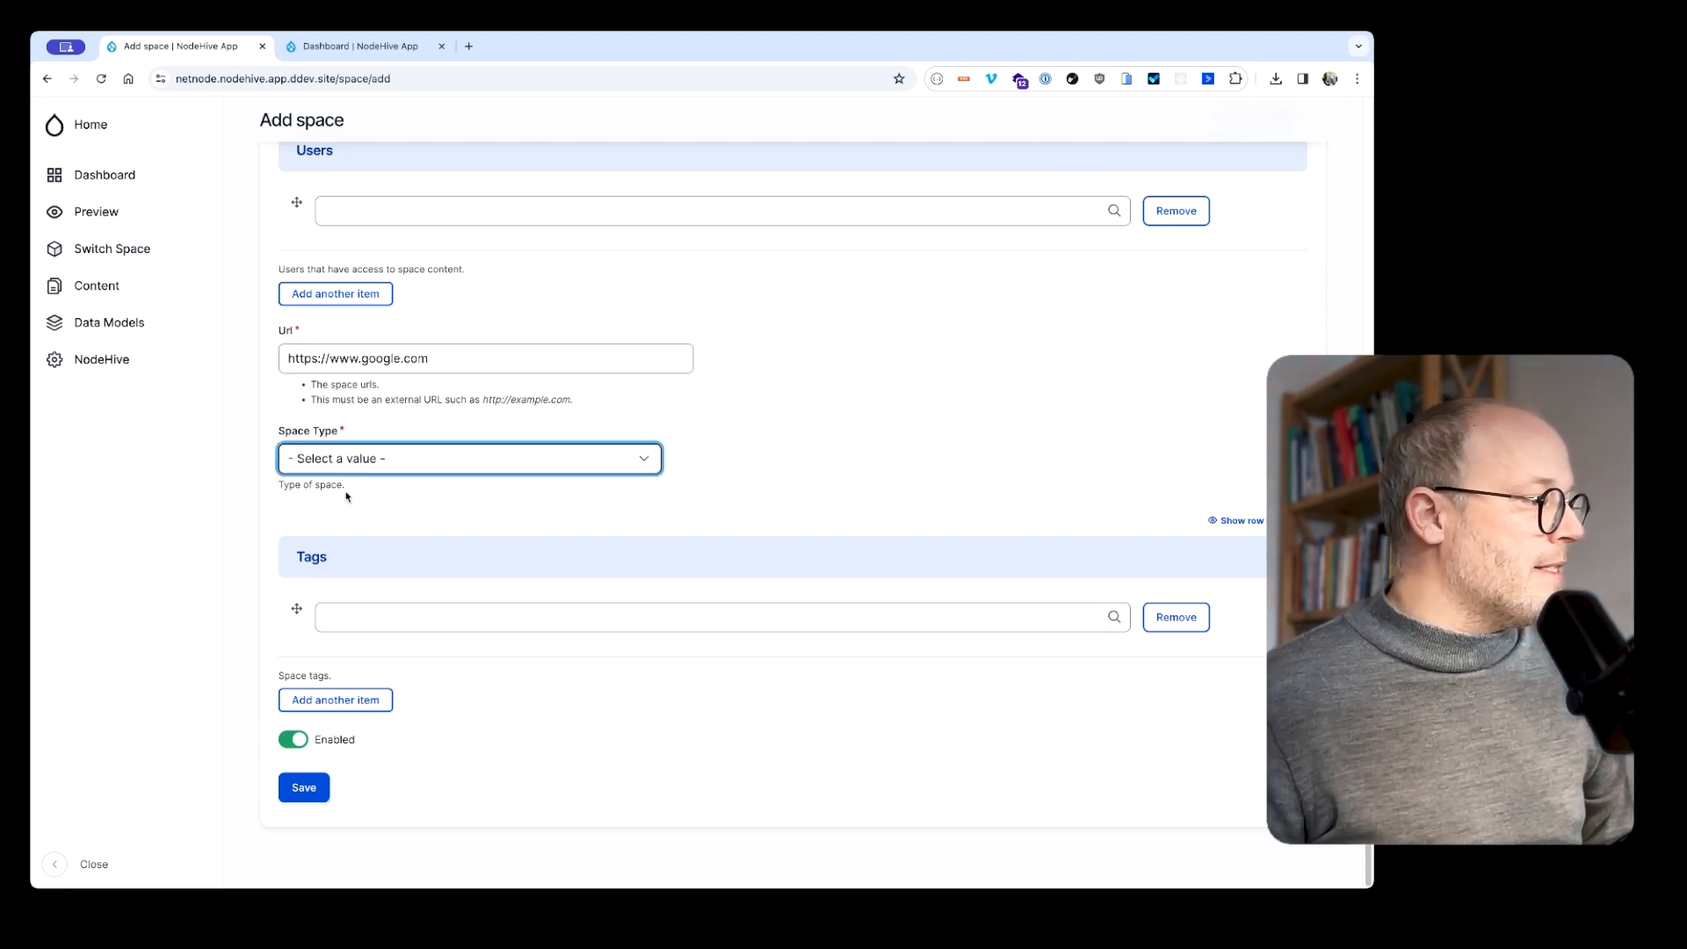
pyautogui.press('w')
pyautogui.click(304, 788)
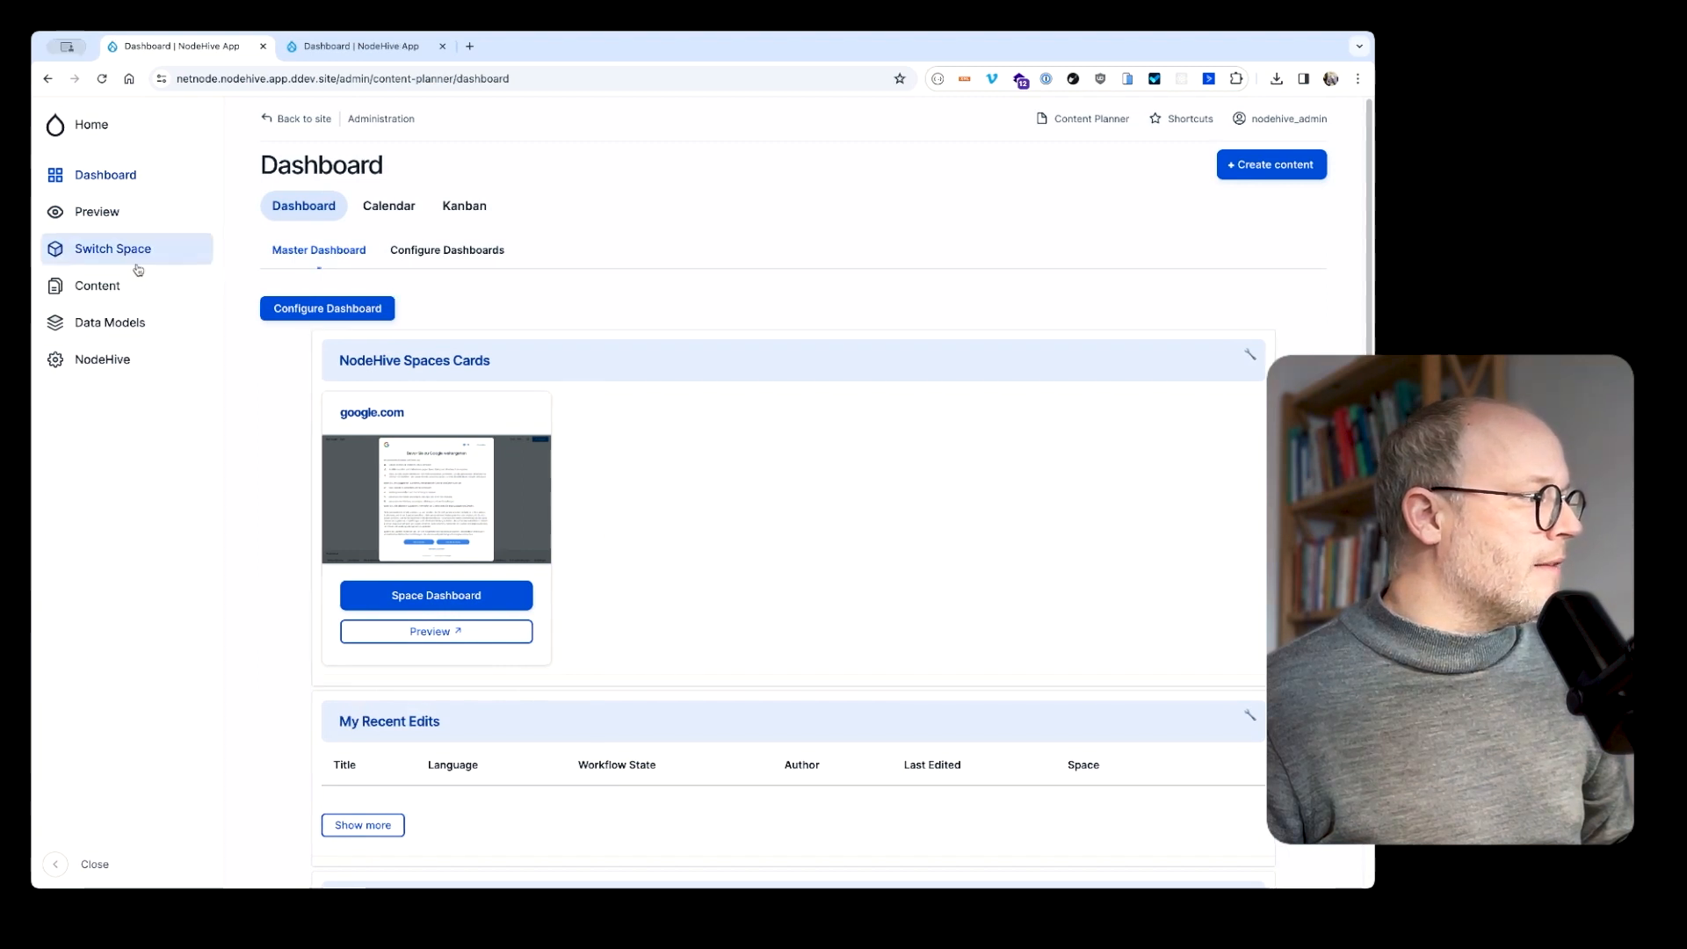
# Start a new space labelled netnode.ch
pyautogui.click(113, 252)
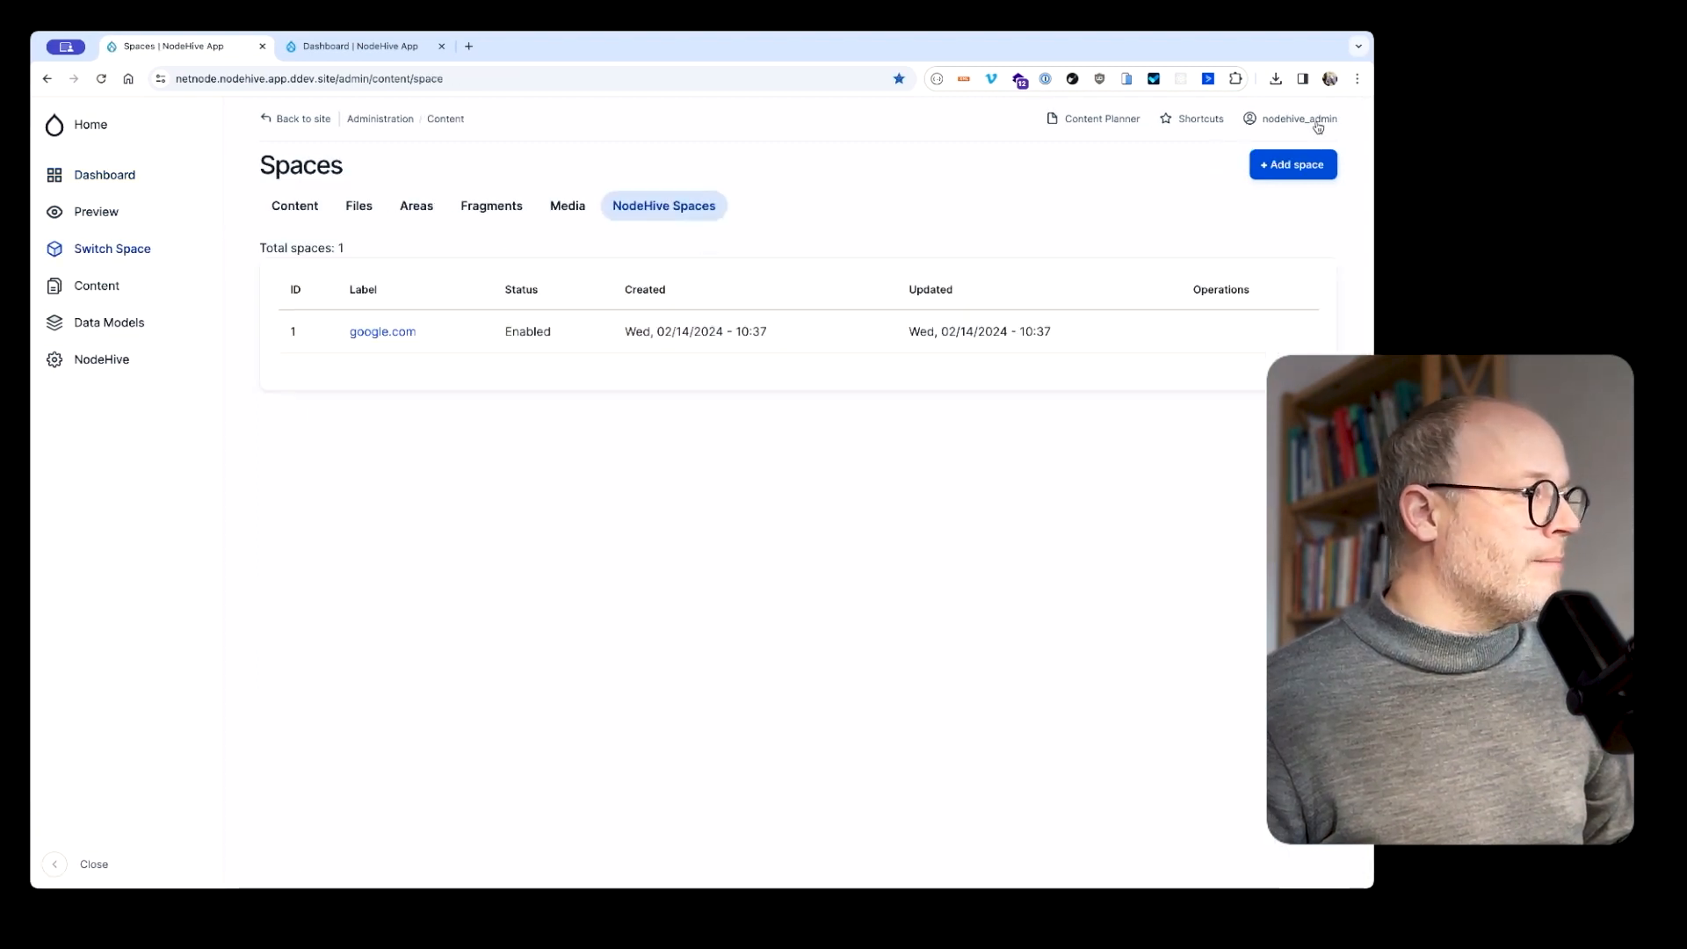
pyautogui.click(1290, 166)
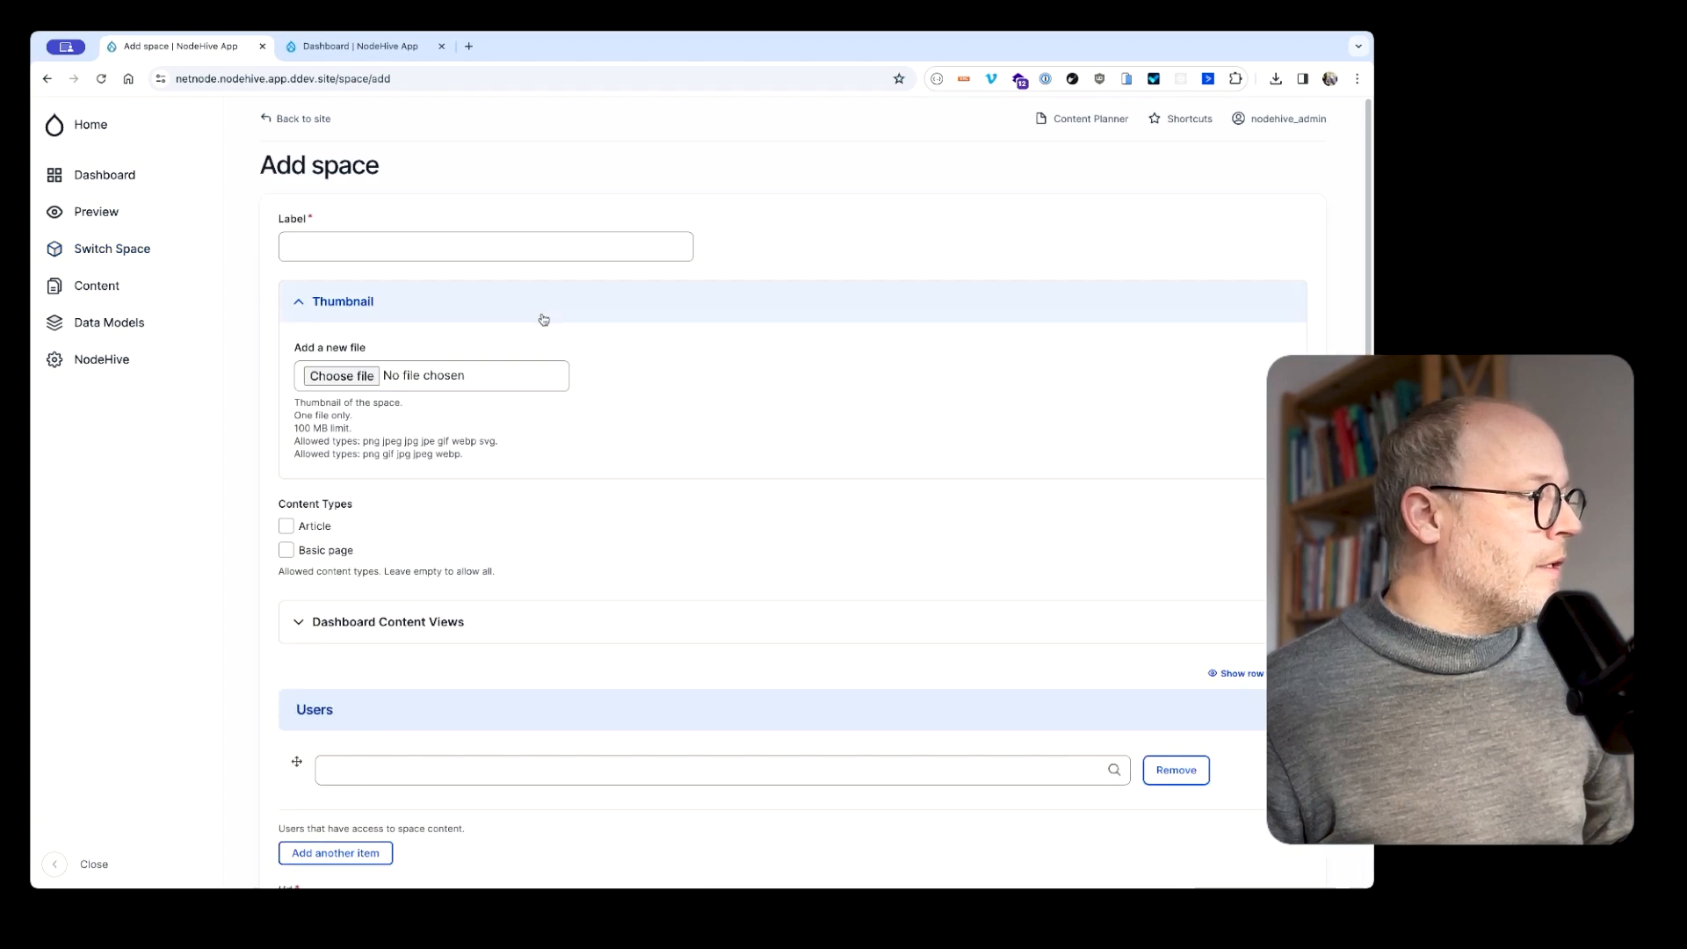
pyautogui.click(323, 246)
pyautogui.write('netnode.ch')
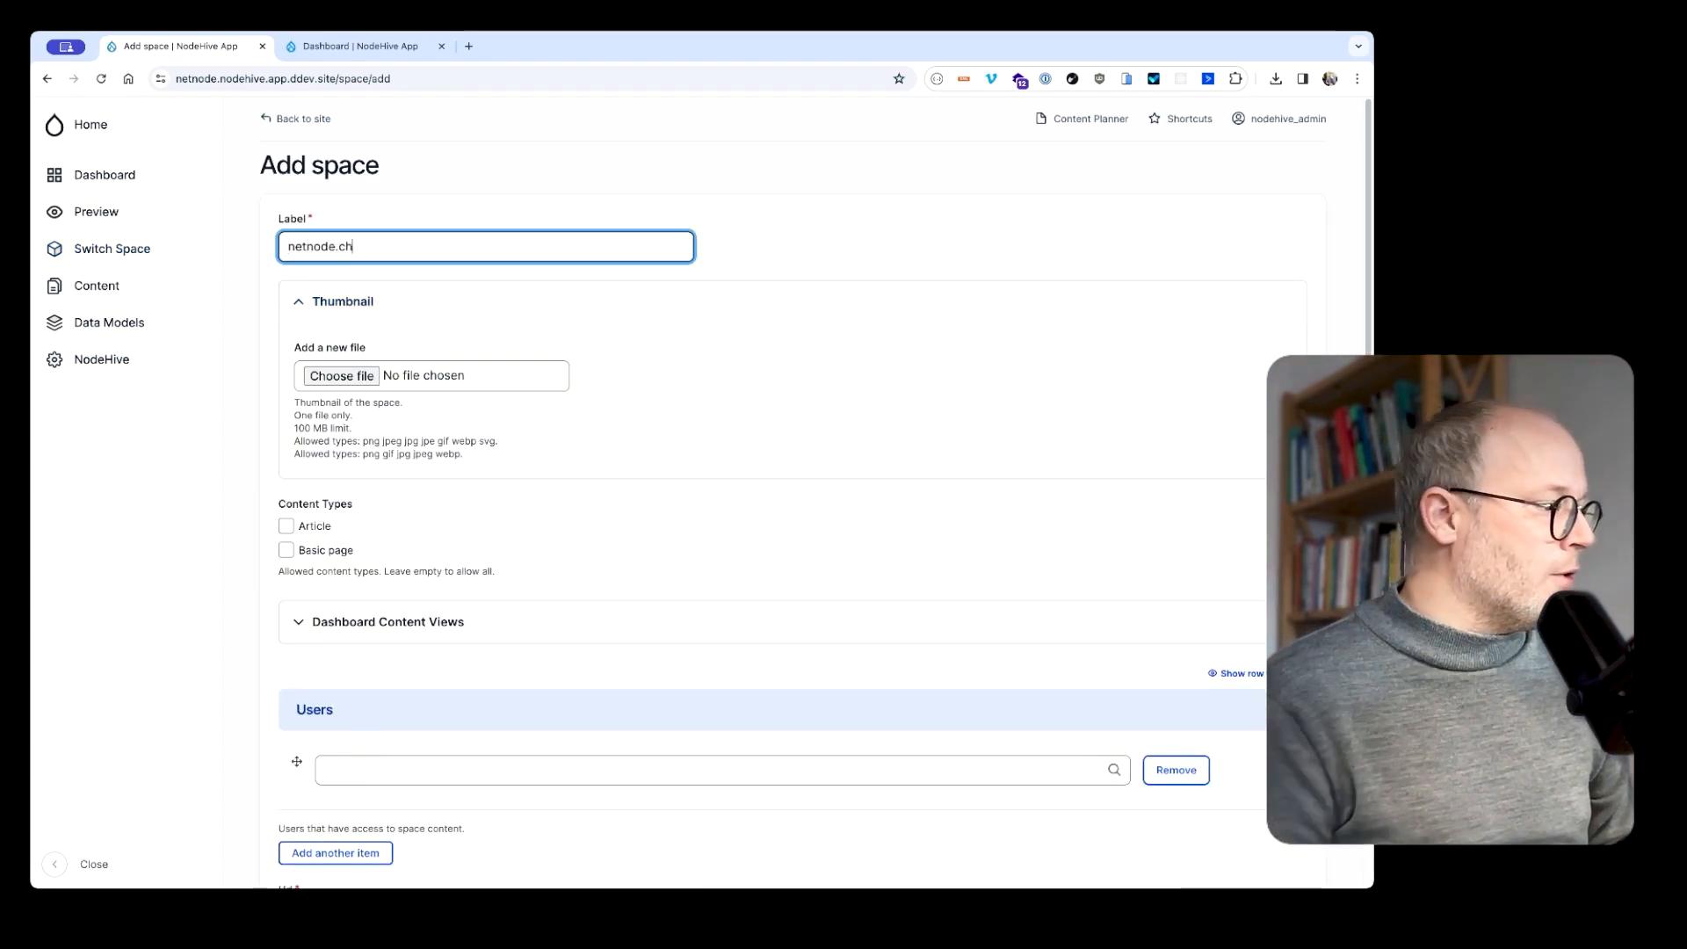
pyautogui.scroll(-6, 361, 738)
pyautogui.click(346, 360)
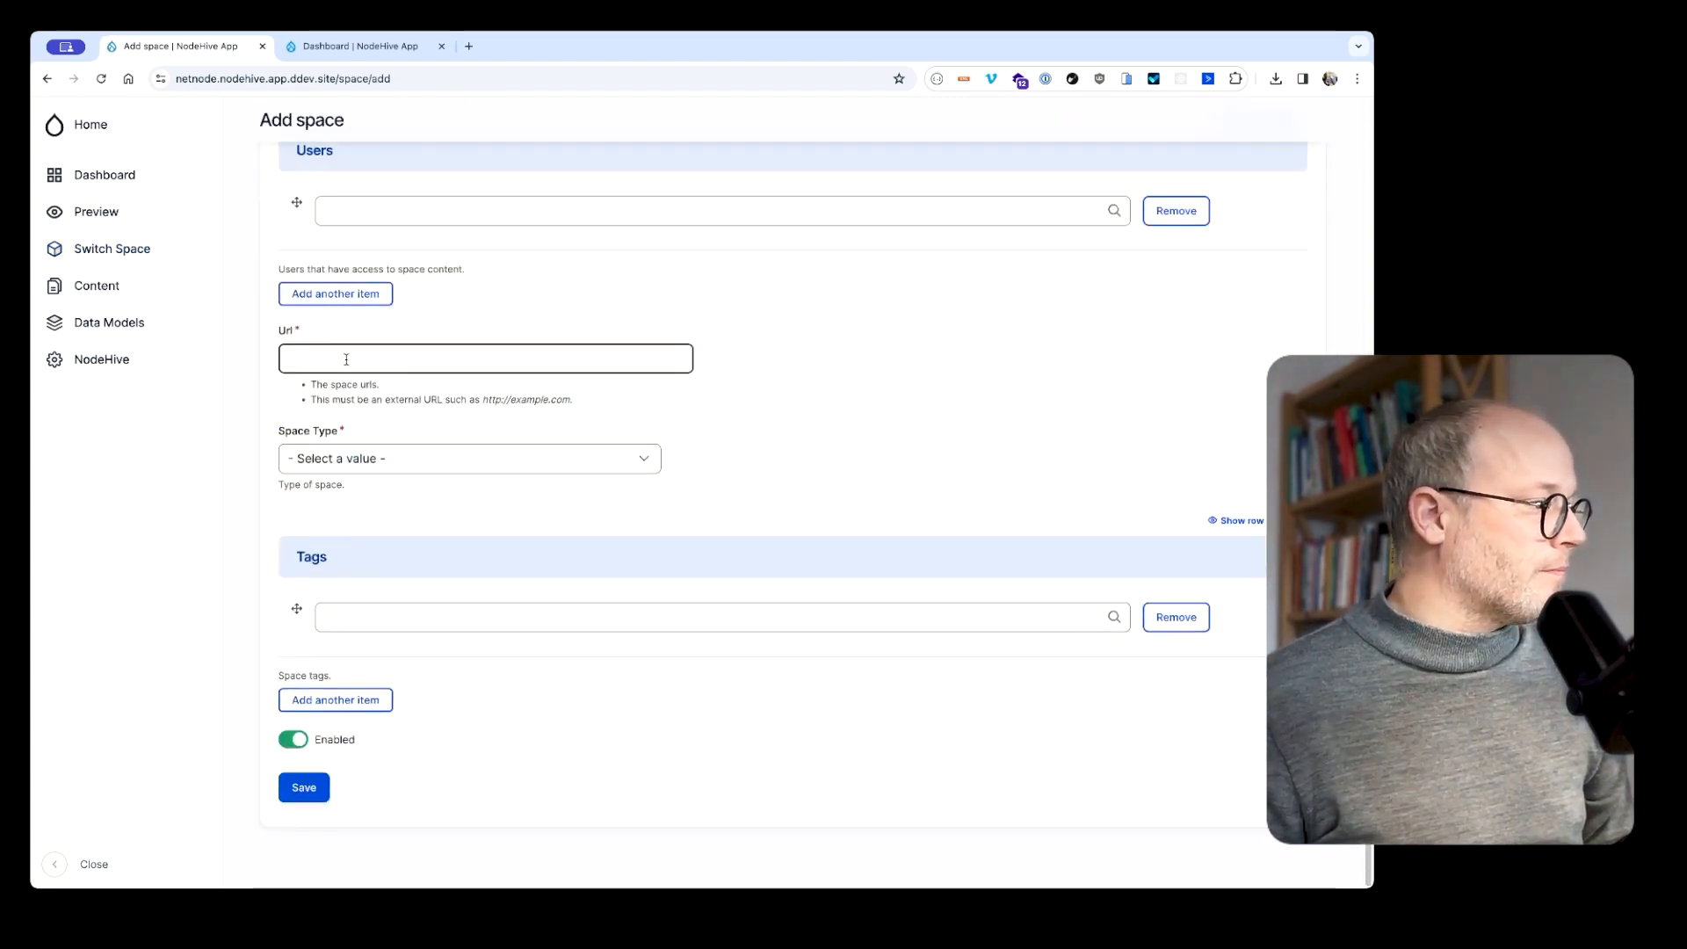
pyautogui.write('https:/')
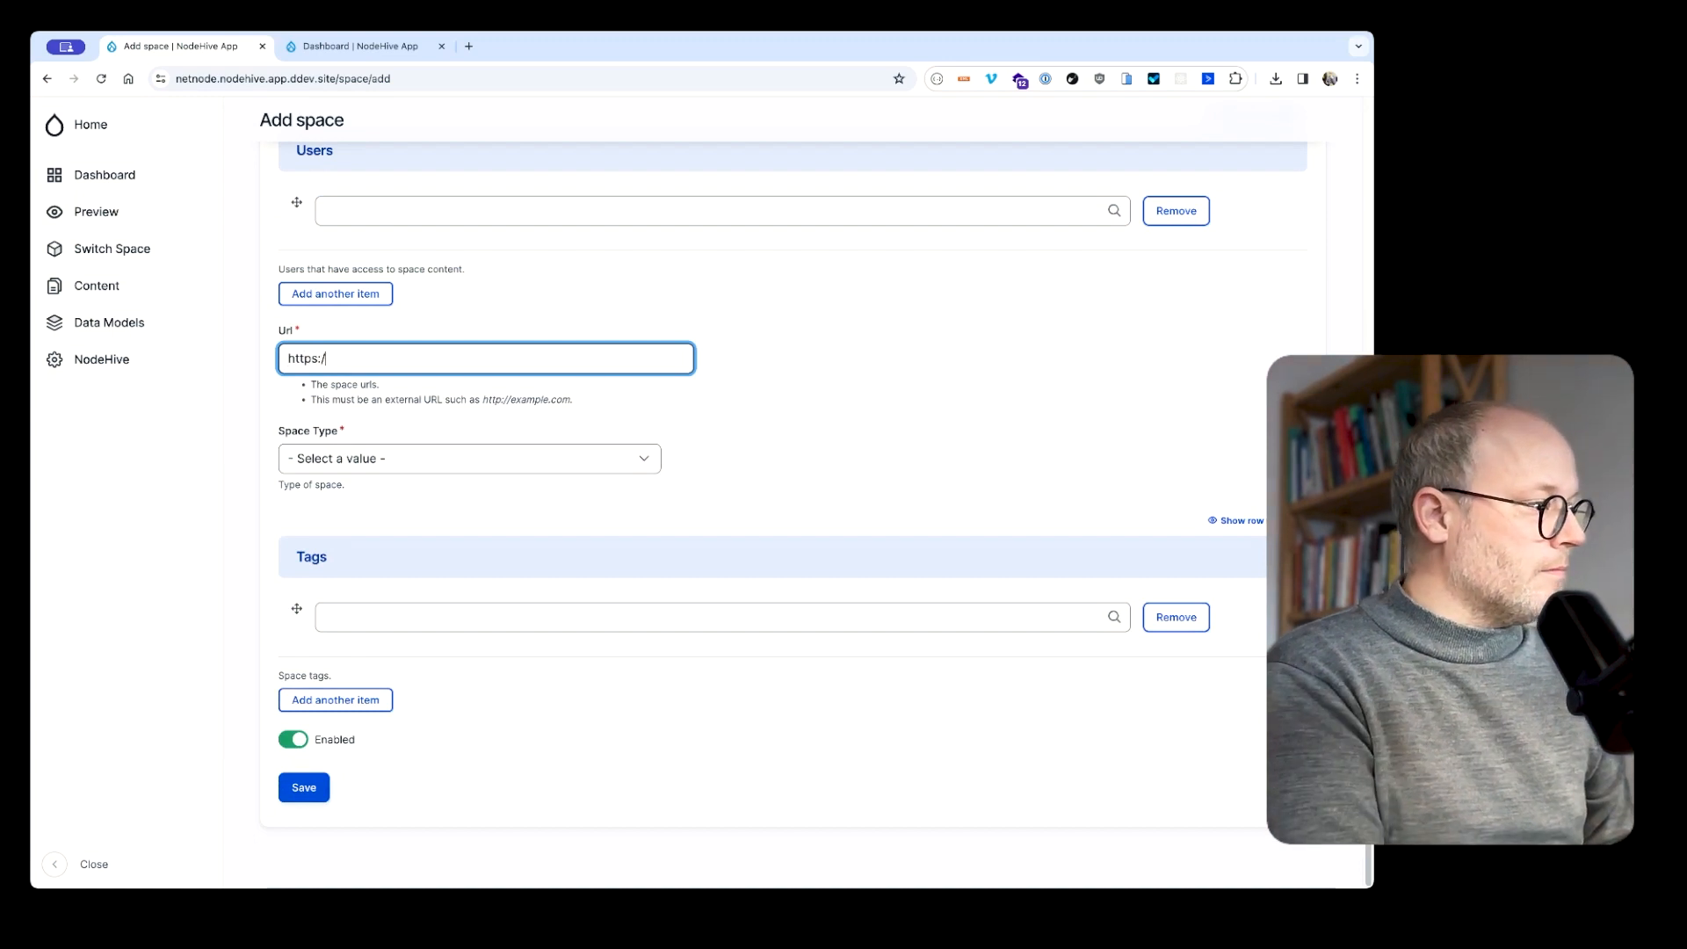
pyautogui.write('/www.netnode.ch')
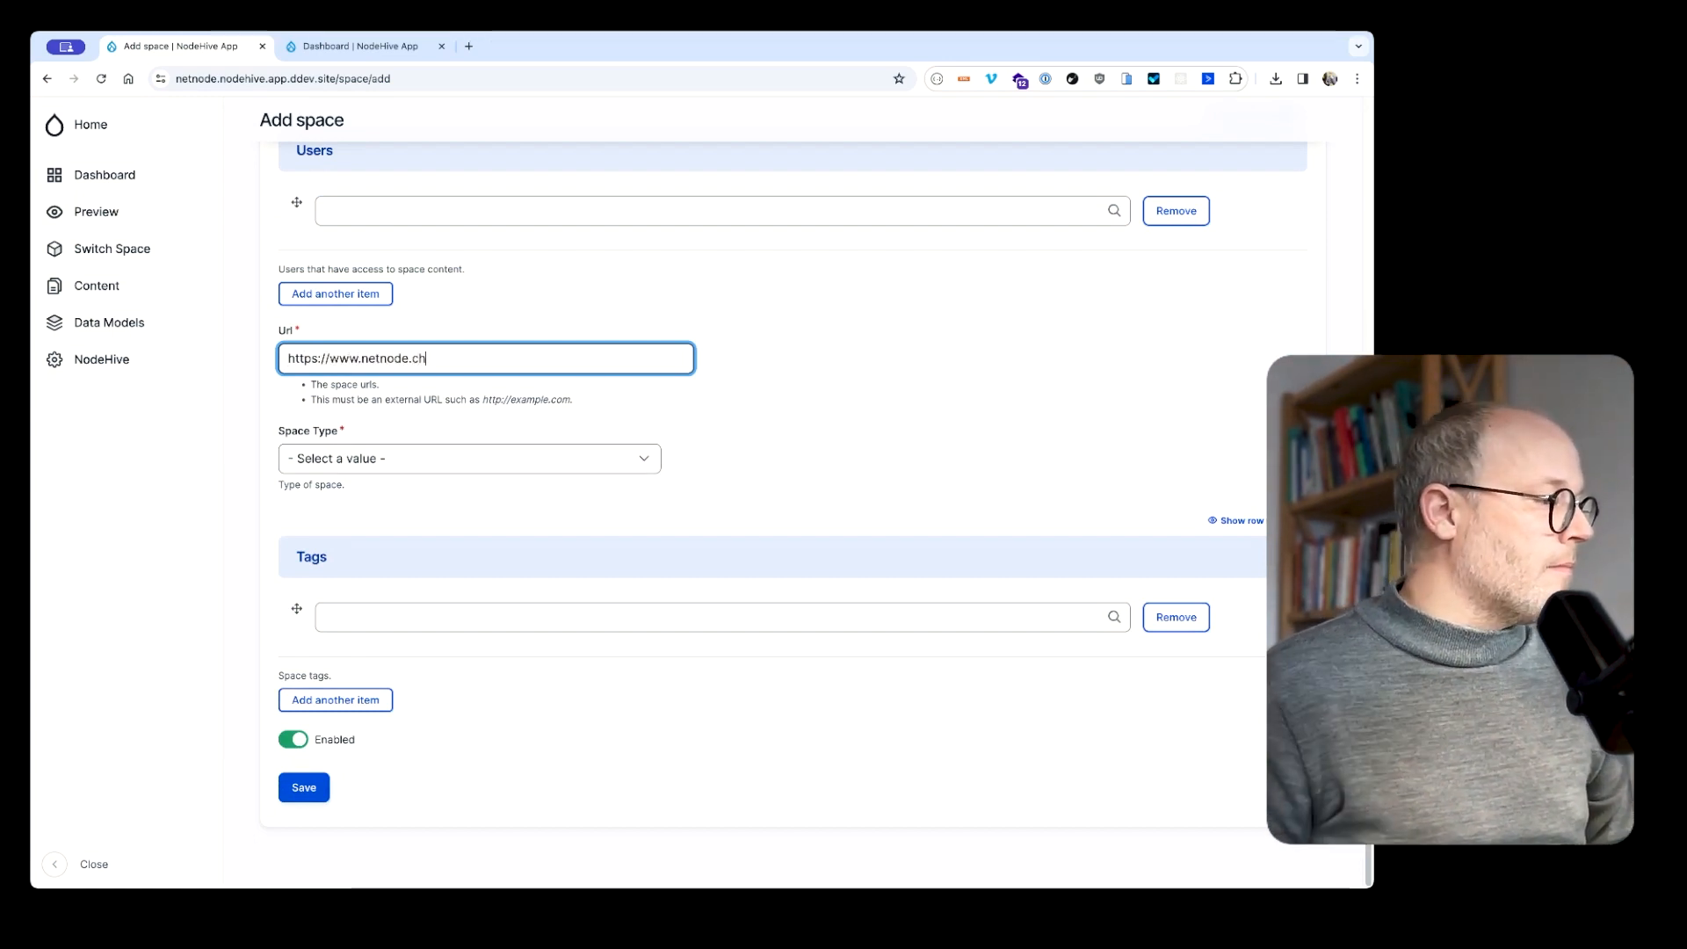
pyautogui.click(348, 464)
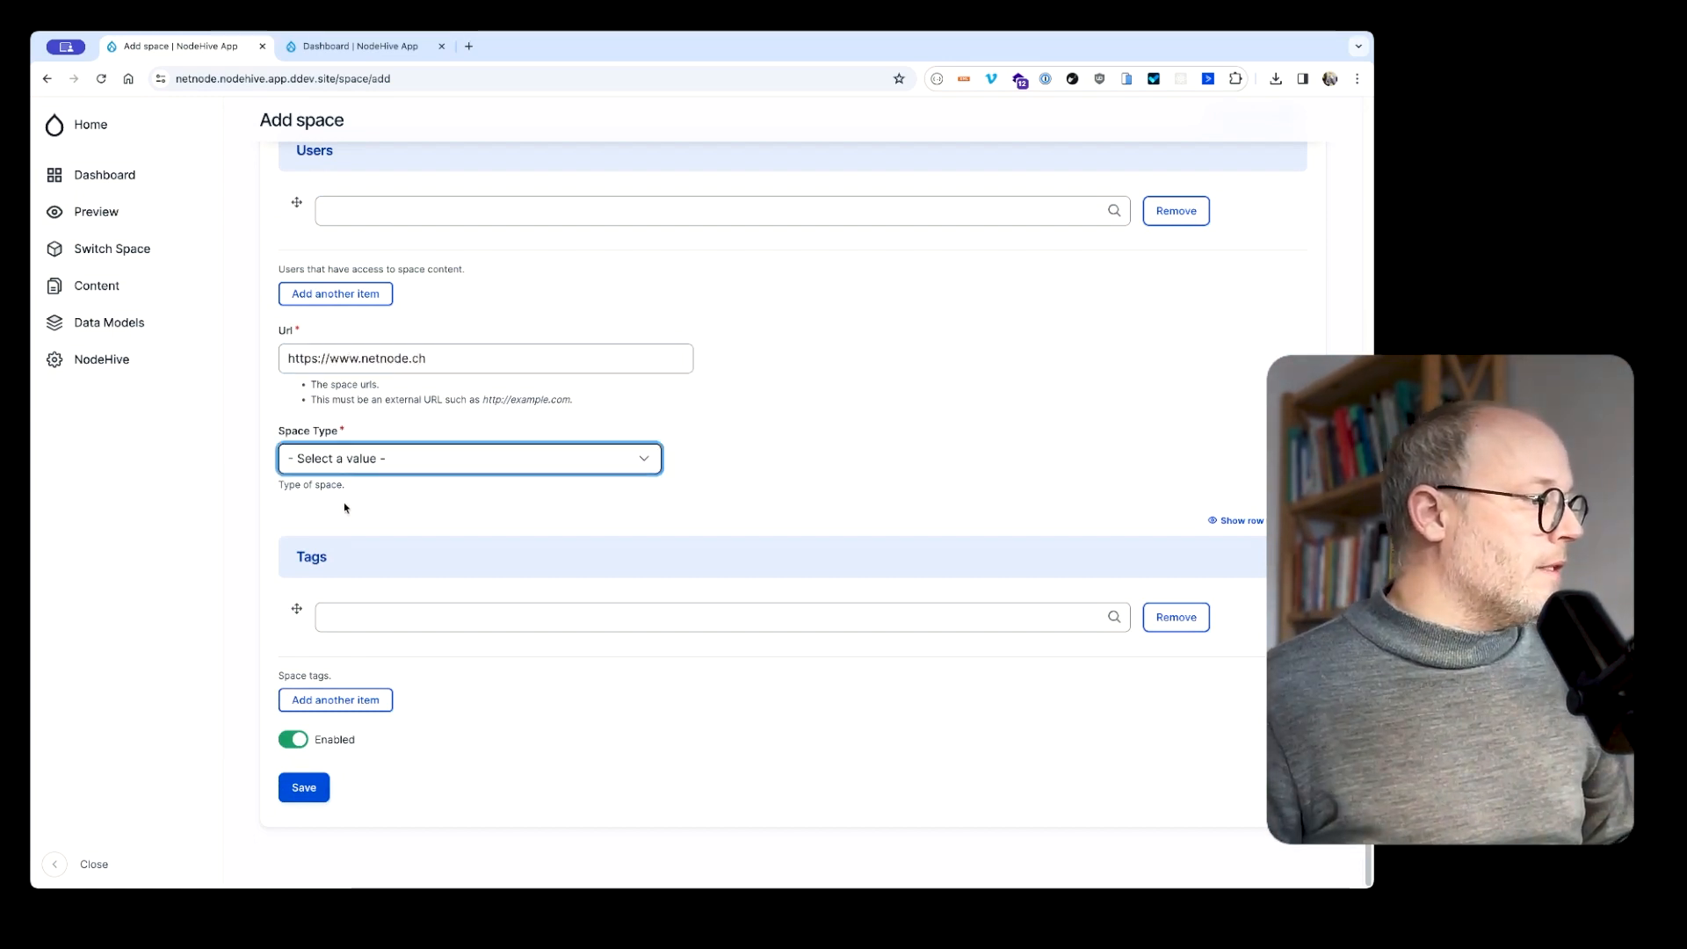
pyautogui.click(423, 475)
# Give the nodehive_admin user access to the netnode.ch space and save the space
pyautogui.scroll(2, 716, 460)
pyautogui.click(320, 320)
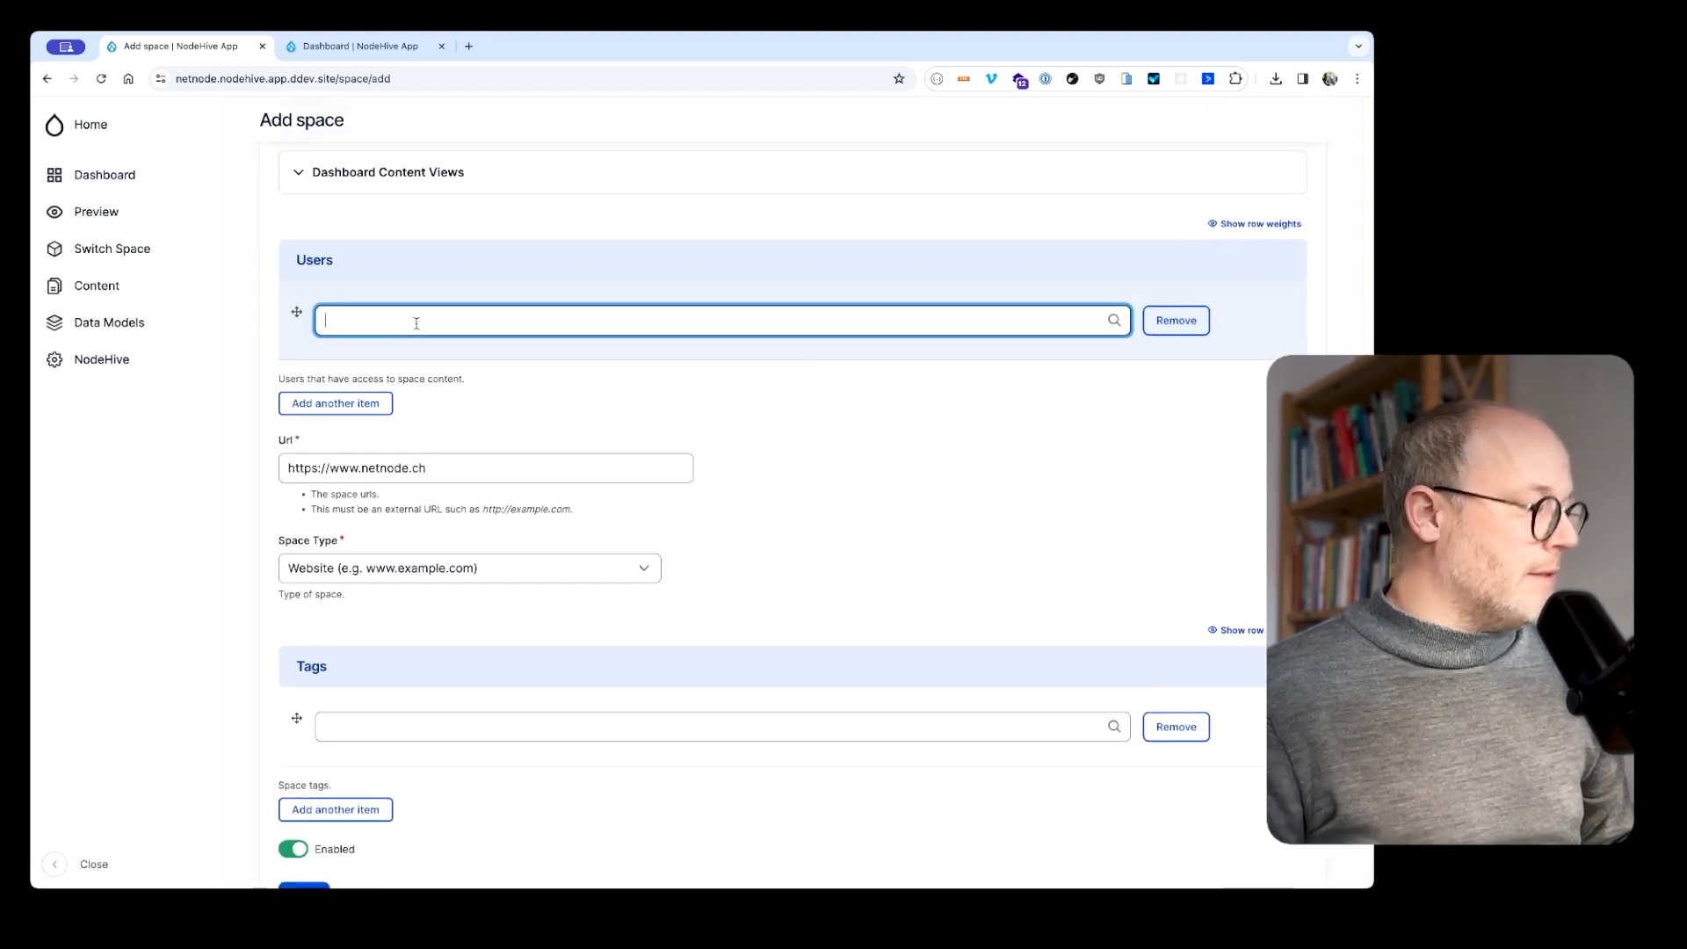
pyautogui.write('nodehive_')
pyautogui.click(424, 354)
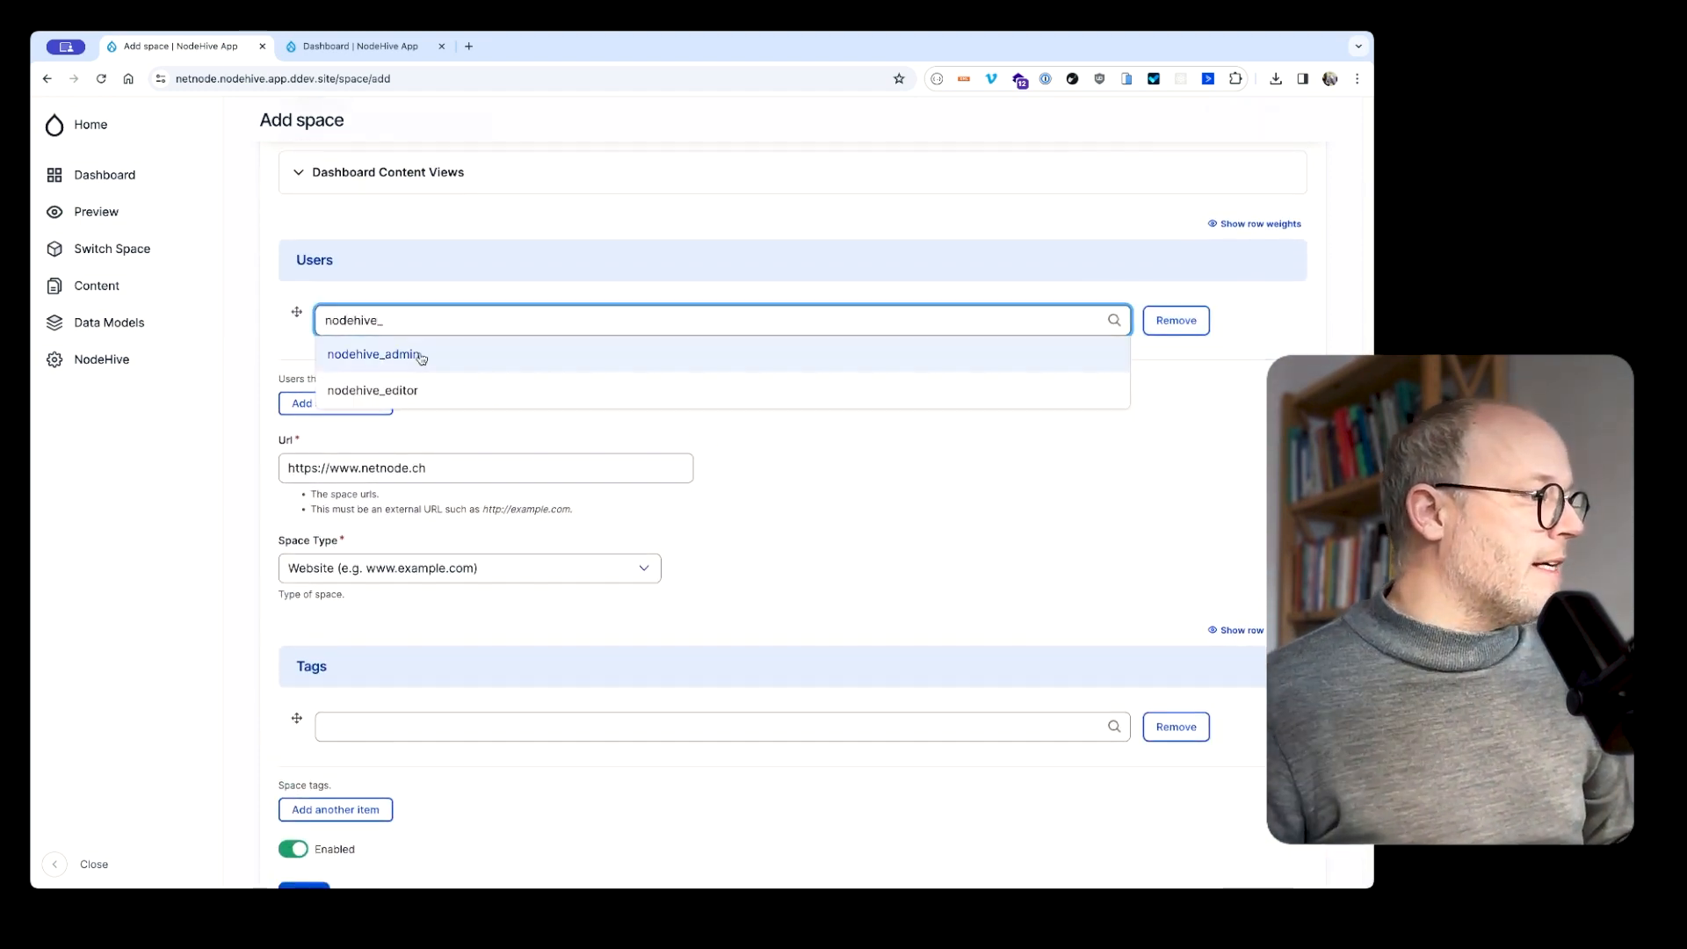
pyautogui.scroll(-1, 359, 808)
pyautogui.click(310, 791)
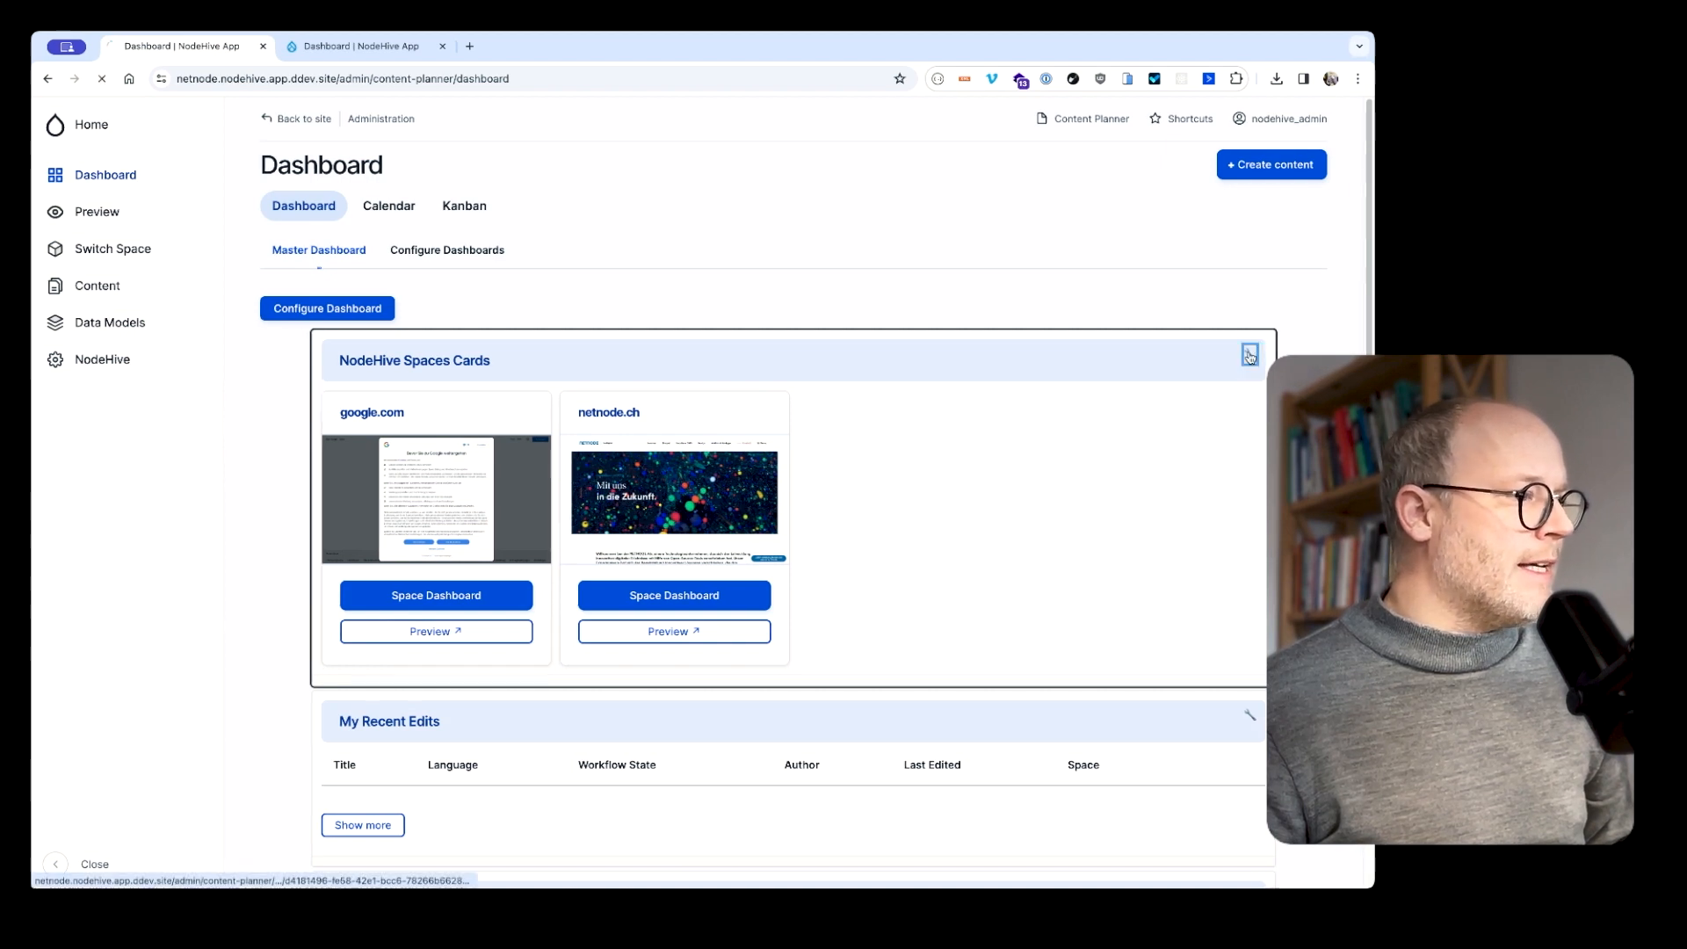
# Set the NodeHive Spaces Cards widget's width to 3 columns and its desktop columns to 2, and save the configuration
pyautogui.scroll(-2, 501, 538)
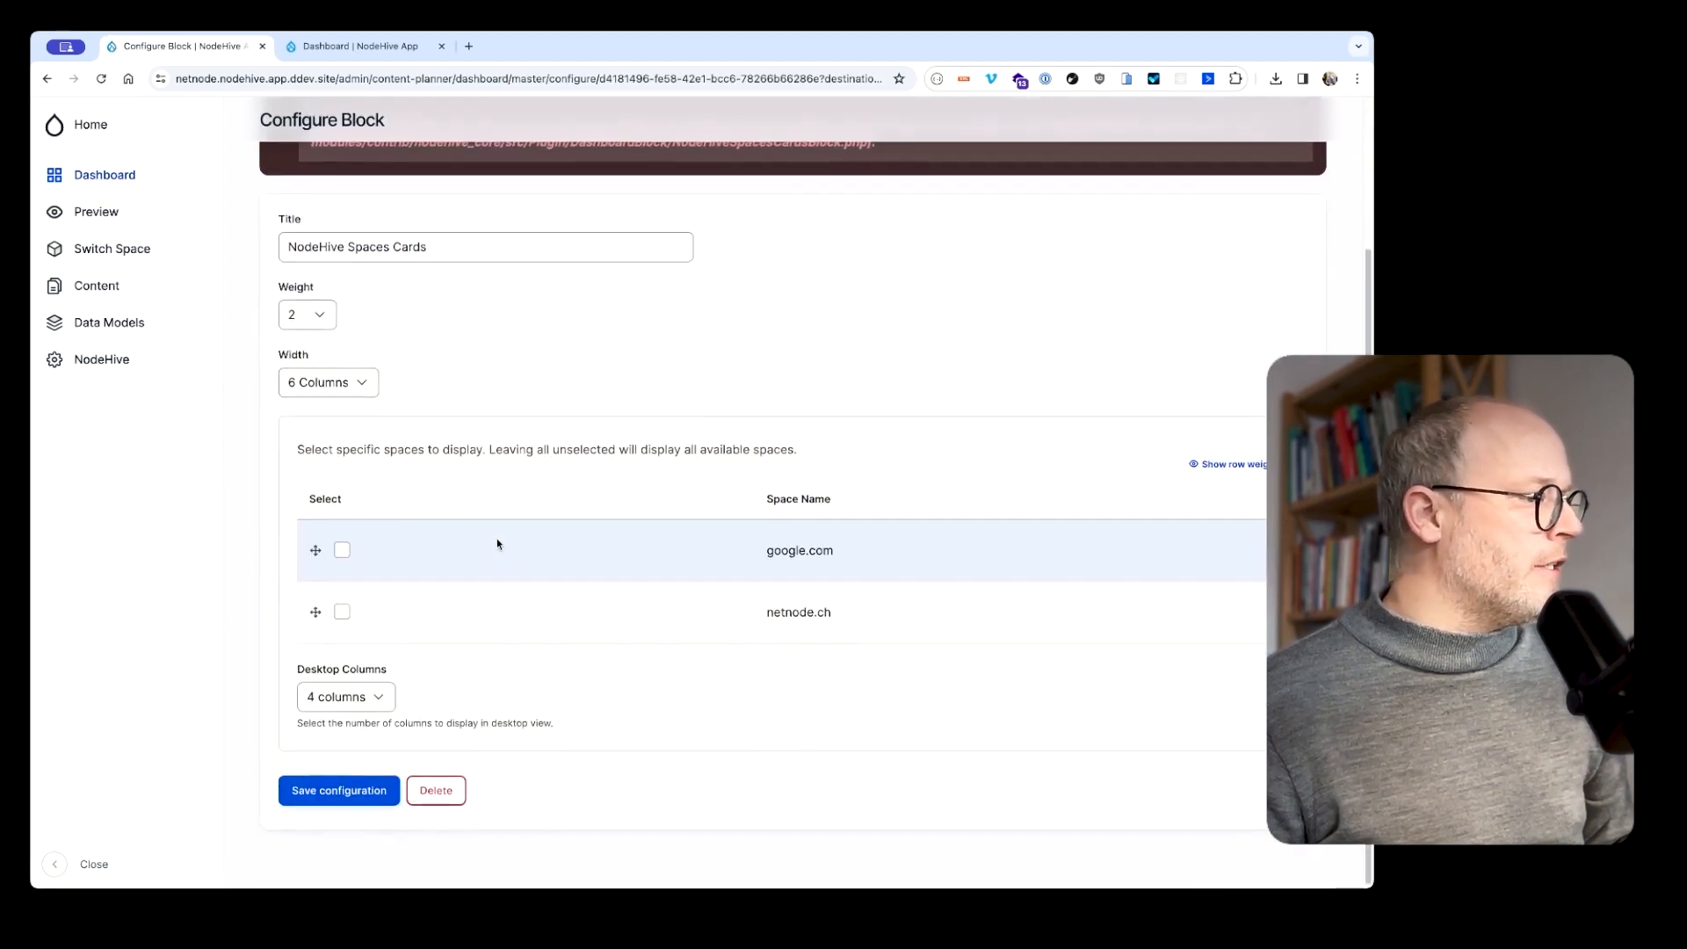
pyautogui.click(322, 390)
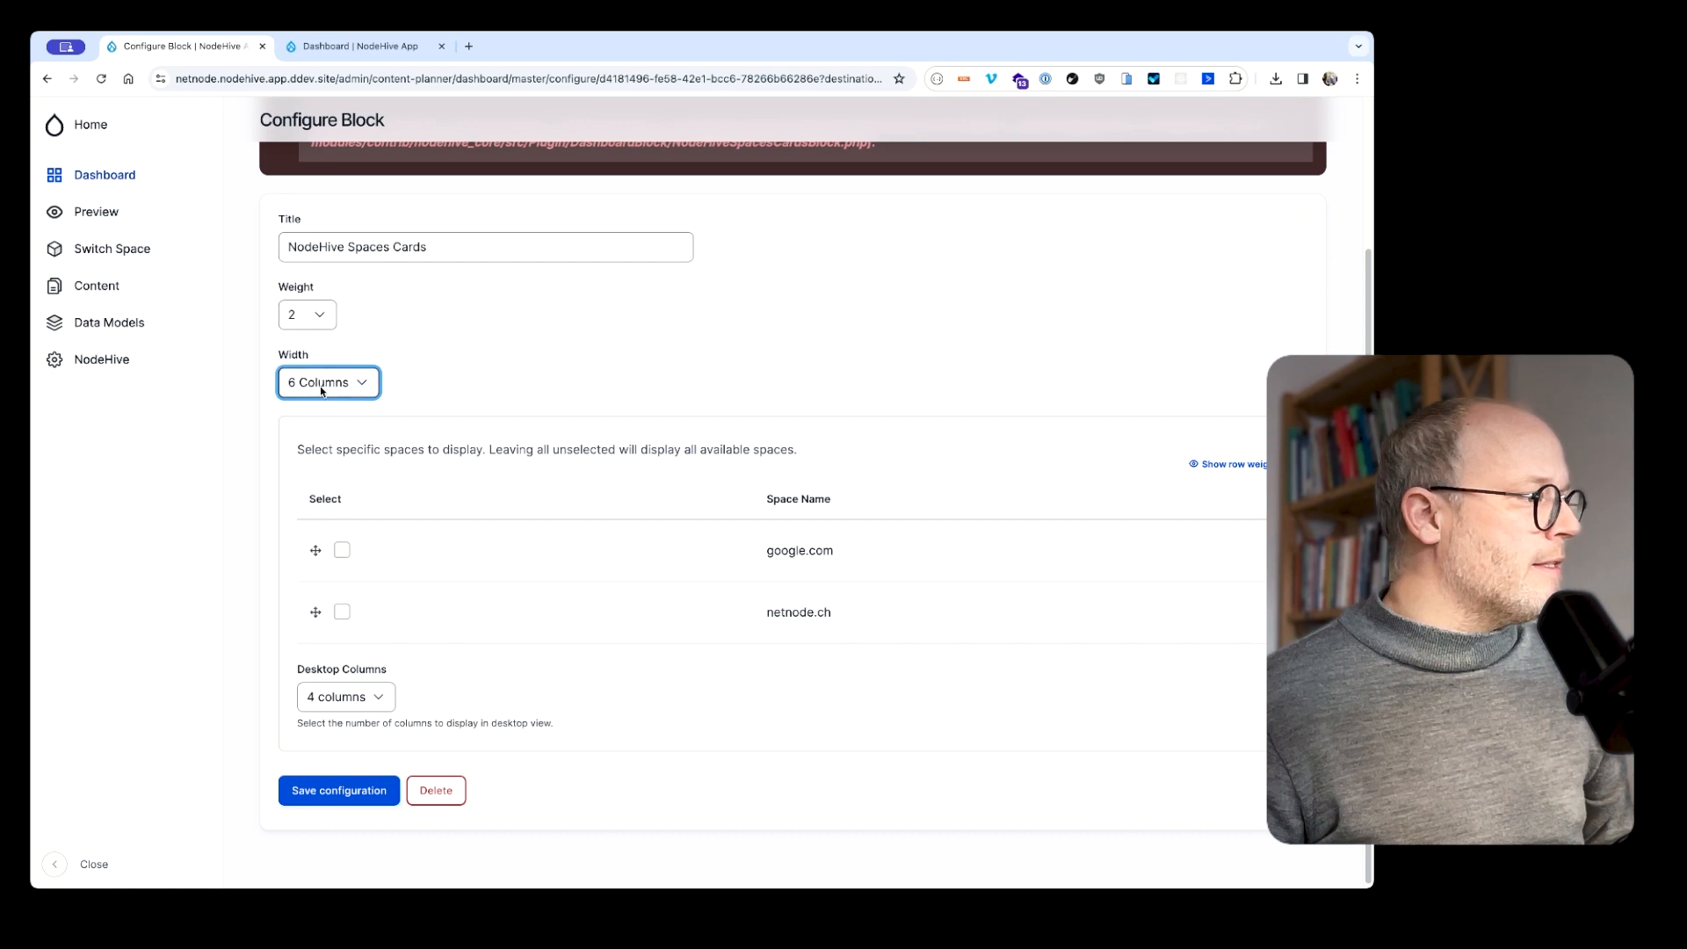
pyautogui.click(343, 675)
pyautogui.press('2')
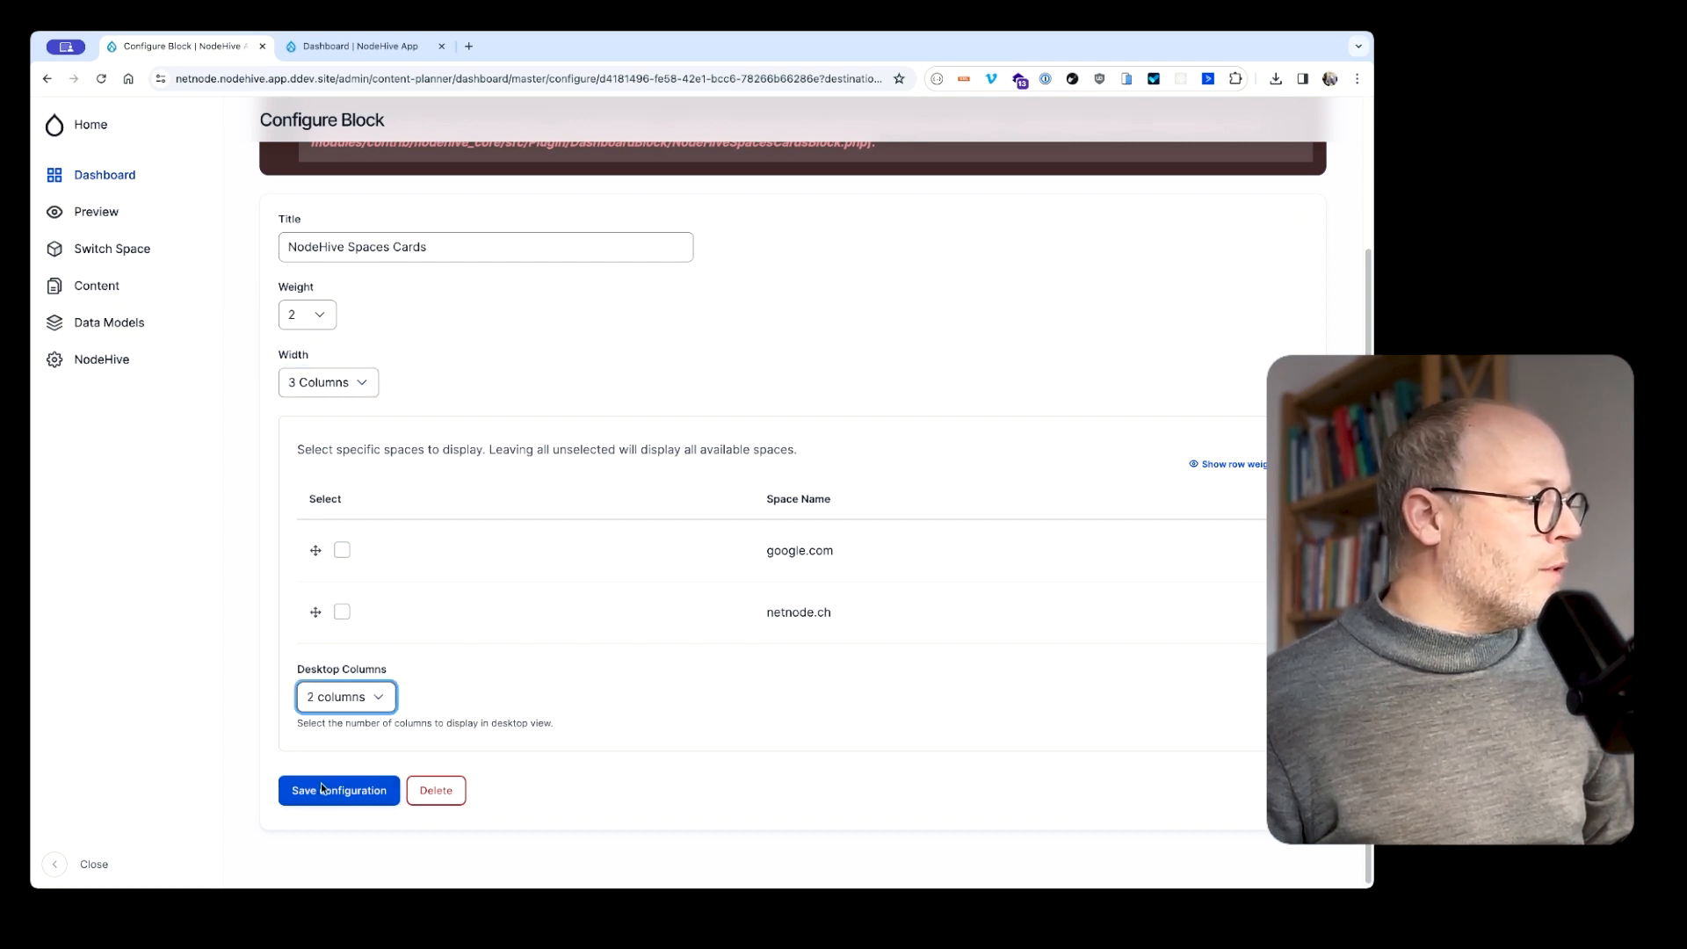
pyautogui.click(340, 790)
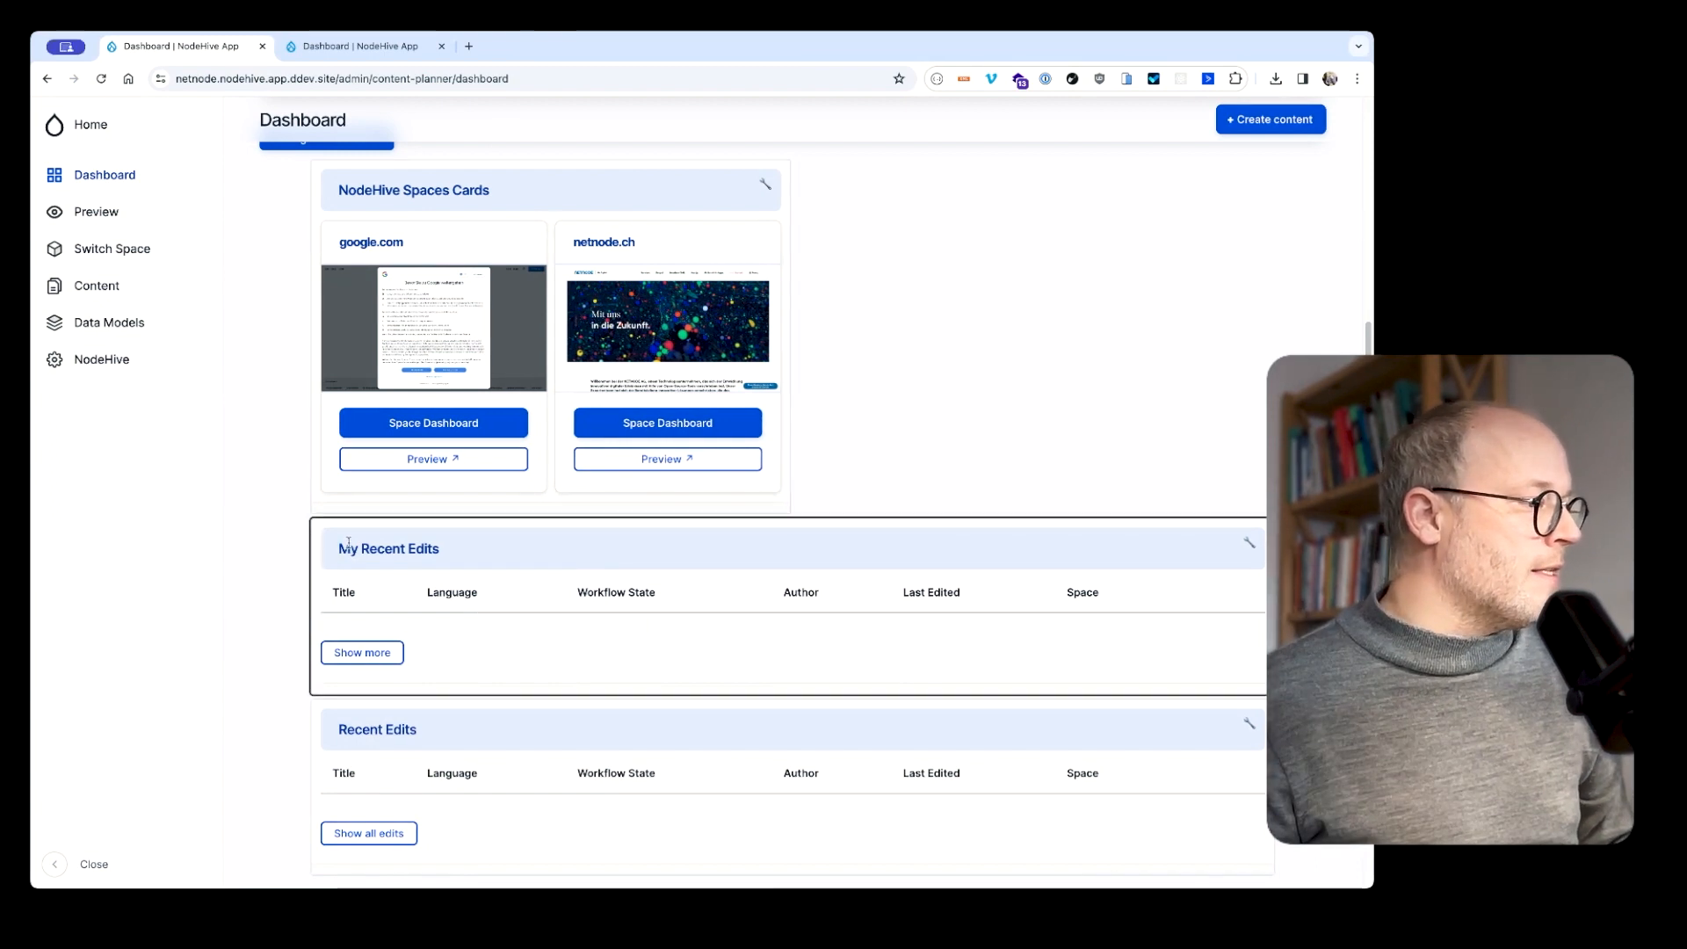
# Set the My Recent Edits widget's width to 3 columns and its item quantity to 5, and save the configuration
pyautogui.click(1251, 545)
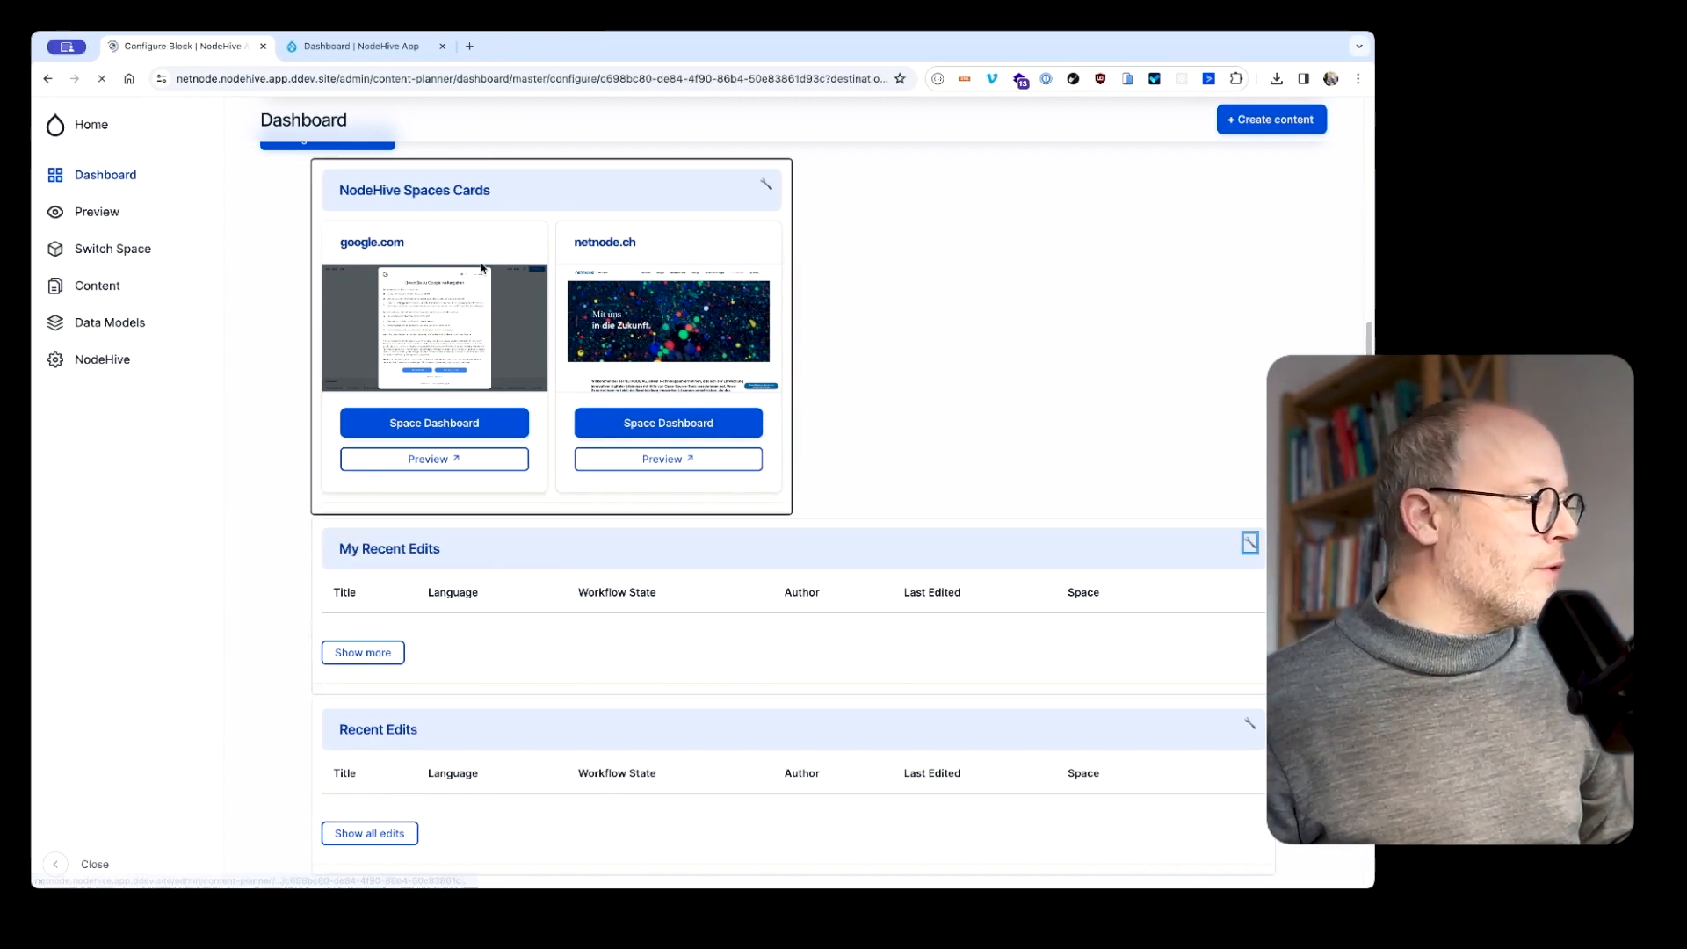
pyautogui.click(322, 338)
pyautogui.moveTo(328, 482); pyautogui.dragTo(260, 485)
pyautogui.write('5')
pyautogui.click(338, 653)
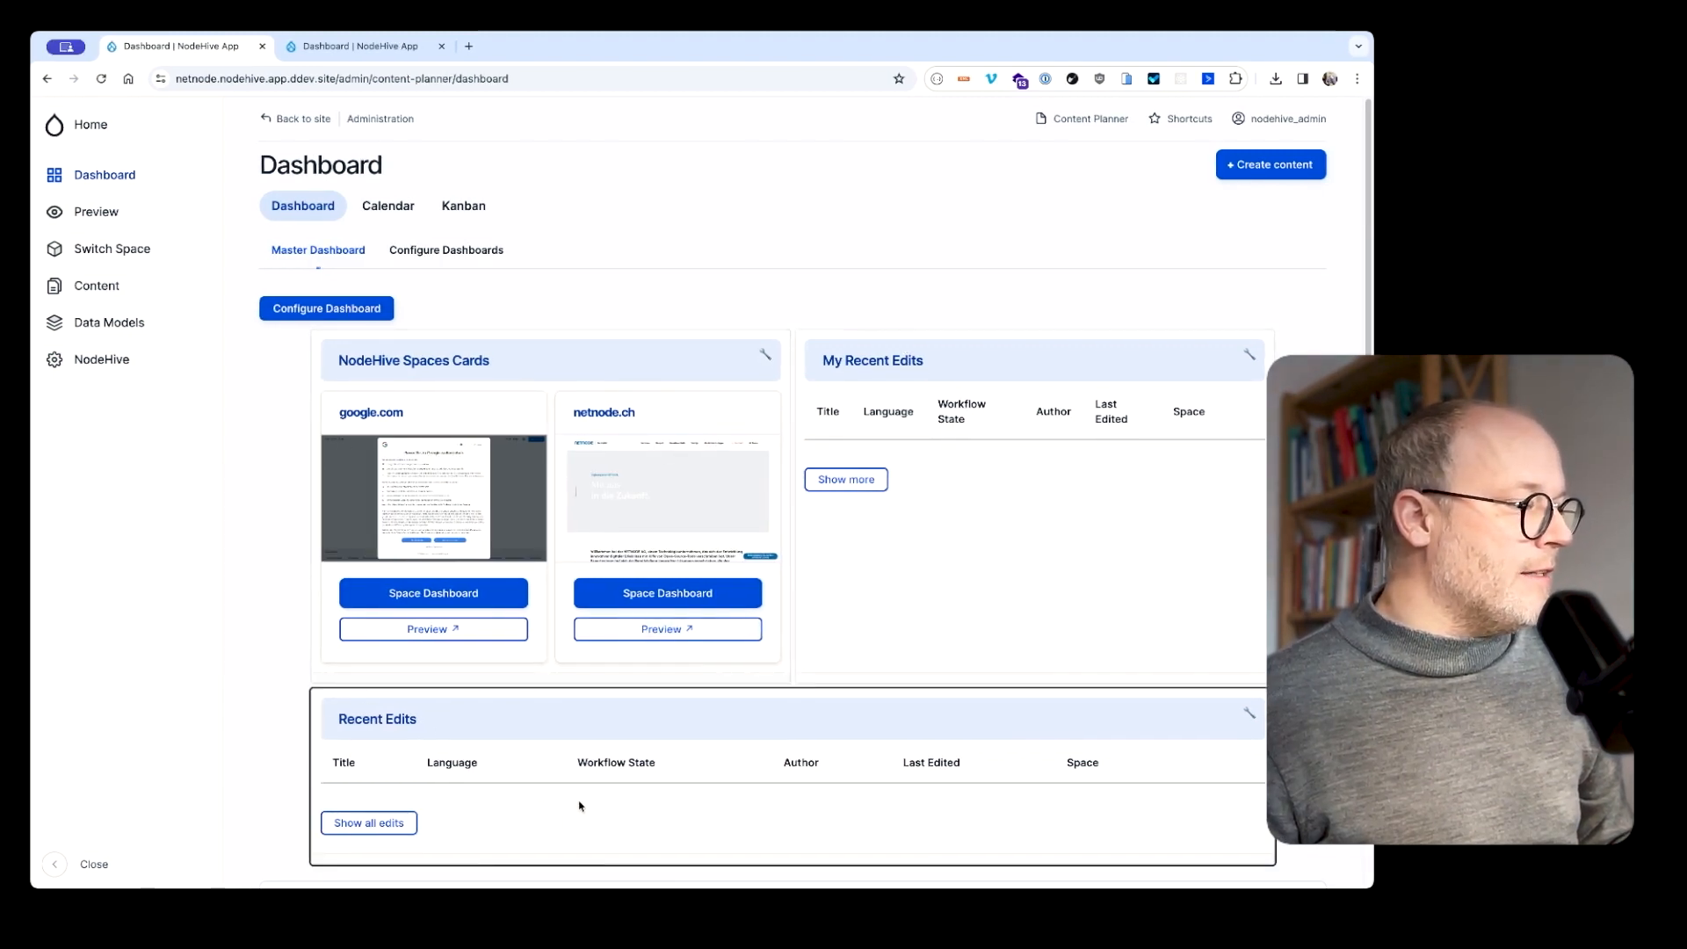
# Create and save an article titled "article 2" that is assigned to both the google.com and netnode.ch spaces
pyautogui.click(1270, 164)
pyautogui.click(607, 258)
pyautogui.click(421, 257)
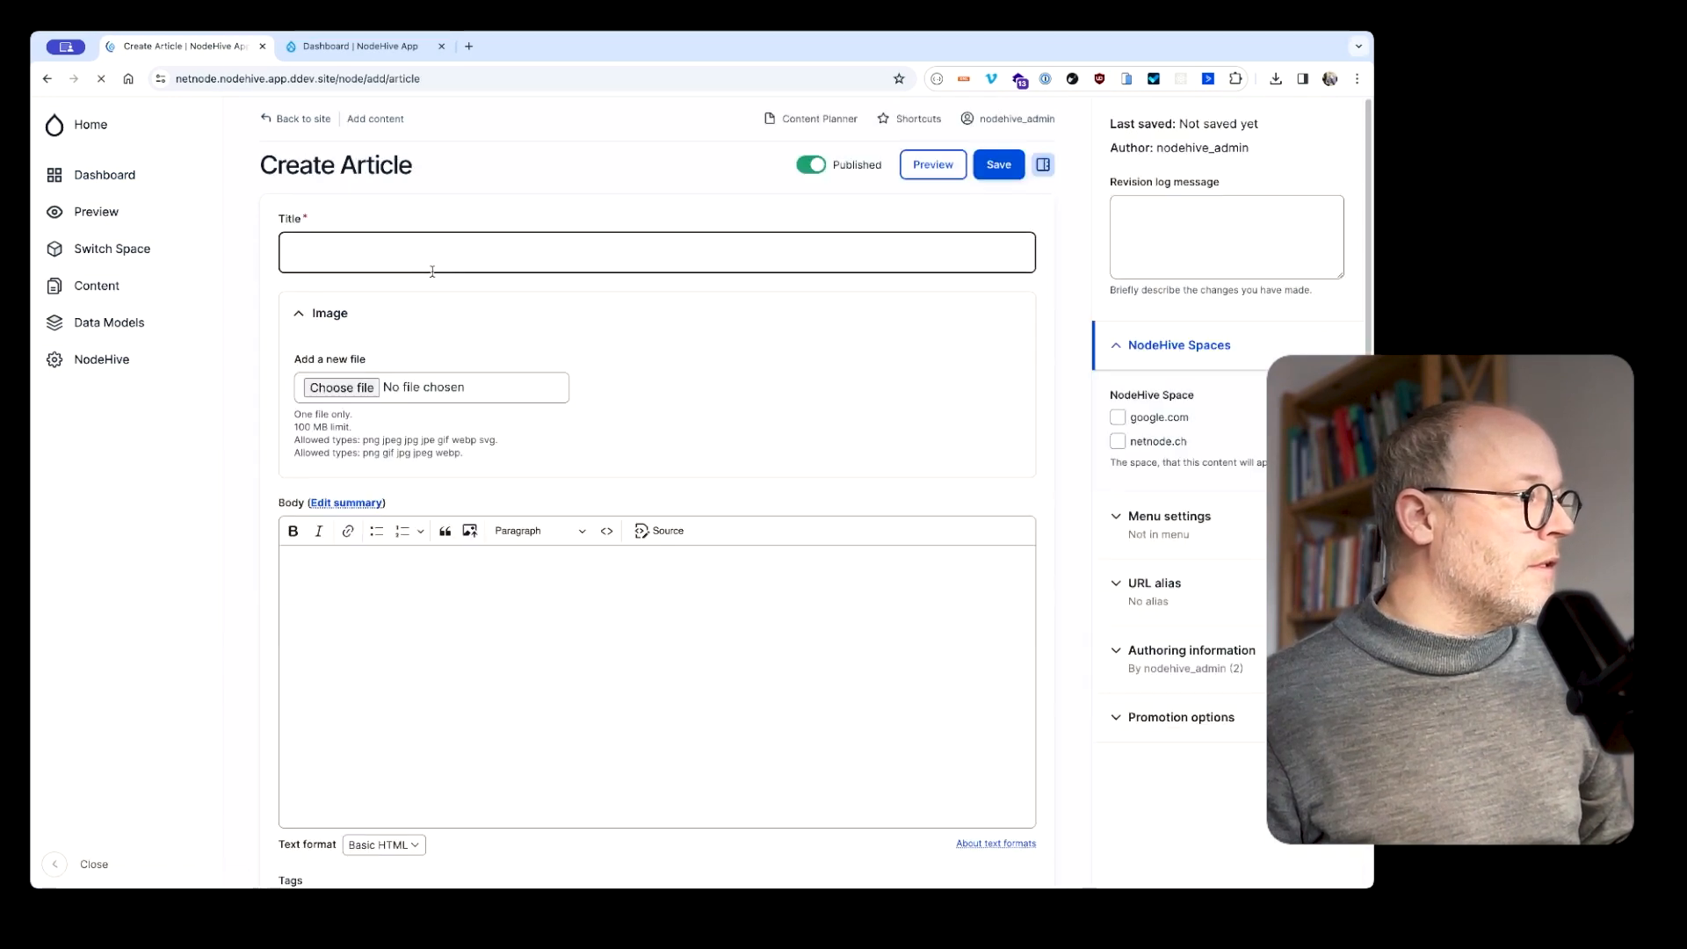
pyautogui.write('artilce 2')
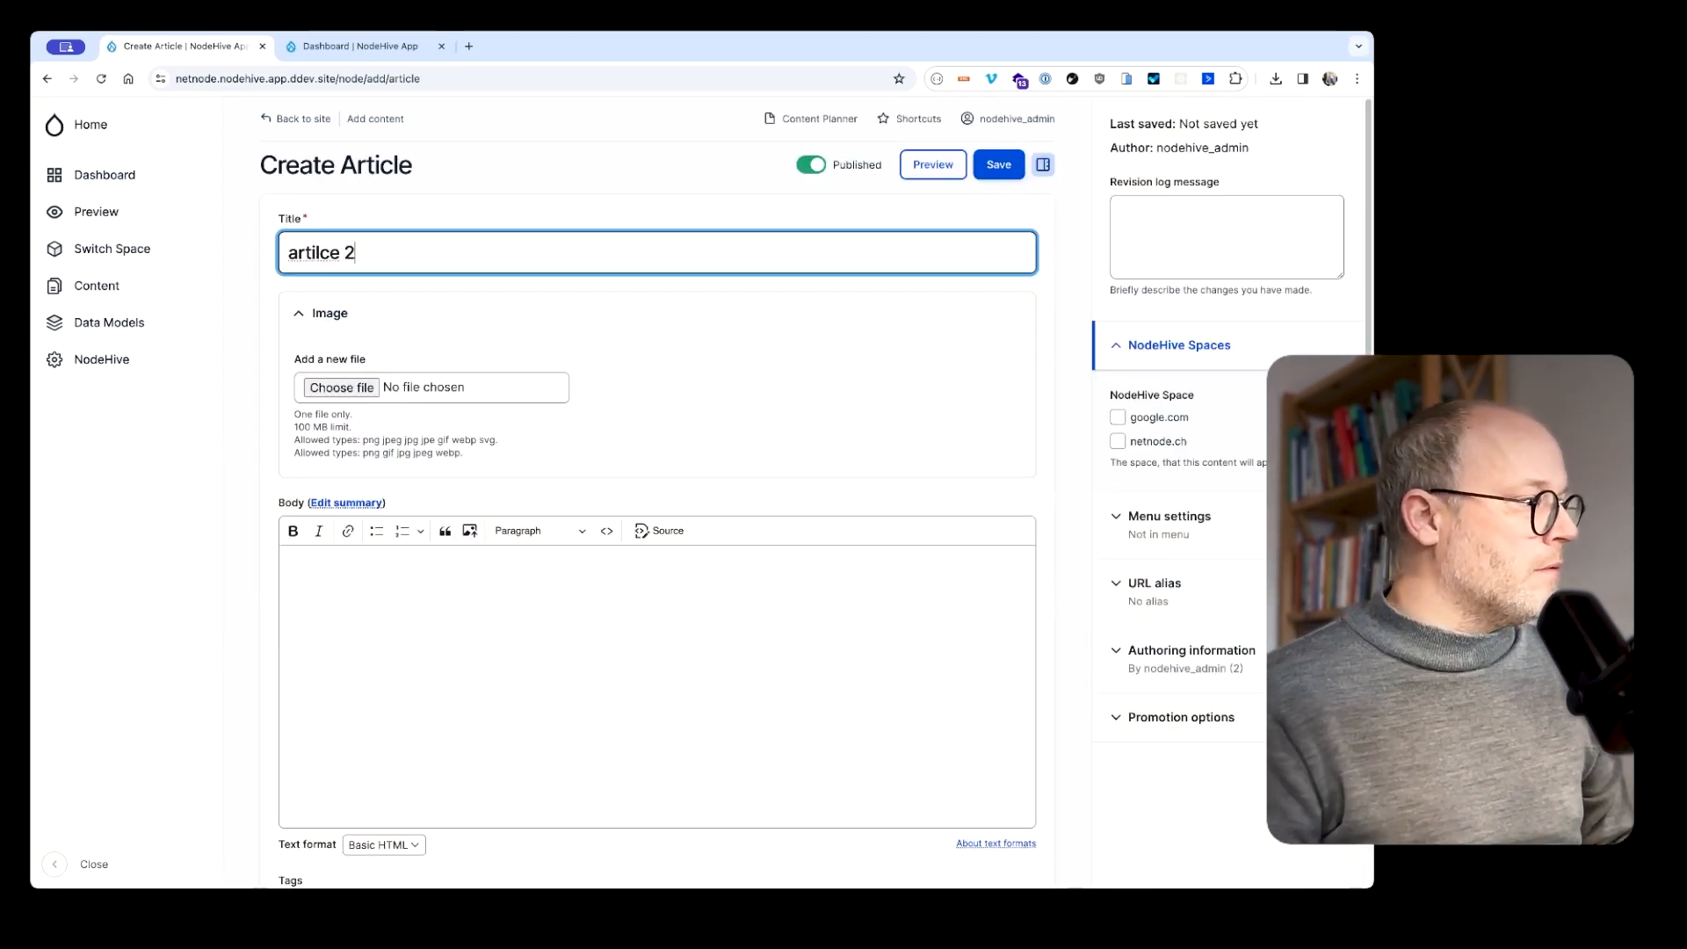
pyautogui.click(1119, 441)
pyautogui.doubleClick(313, 253)
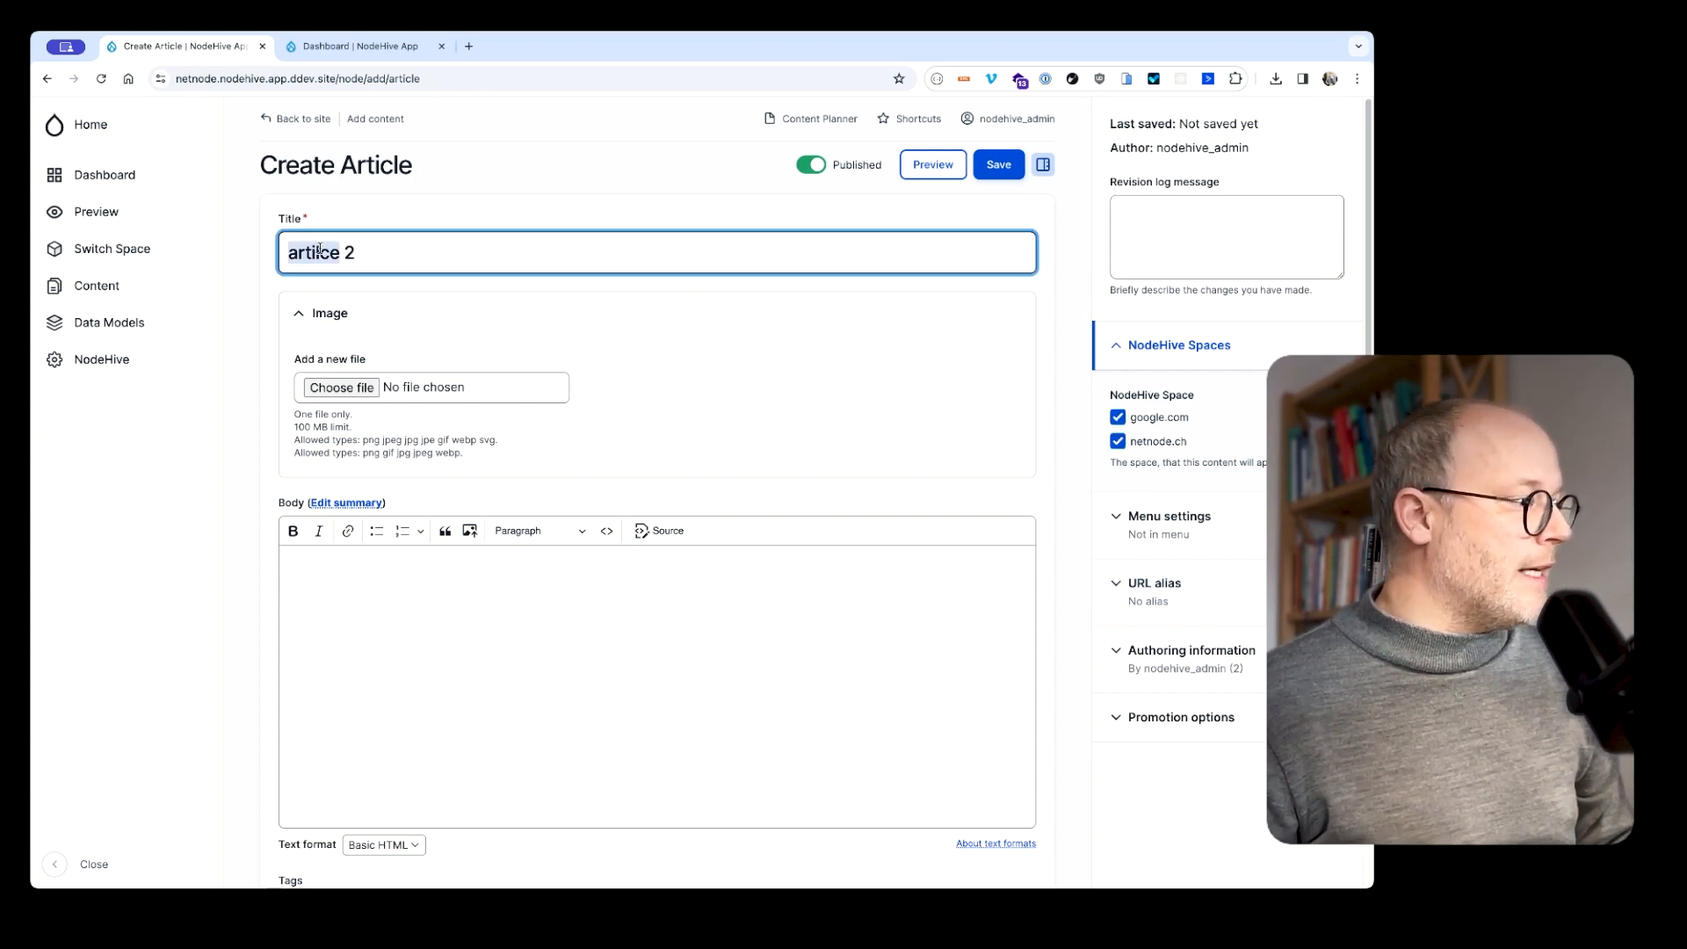
pyautogui.write('article')
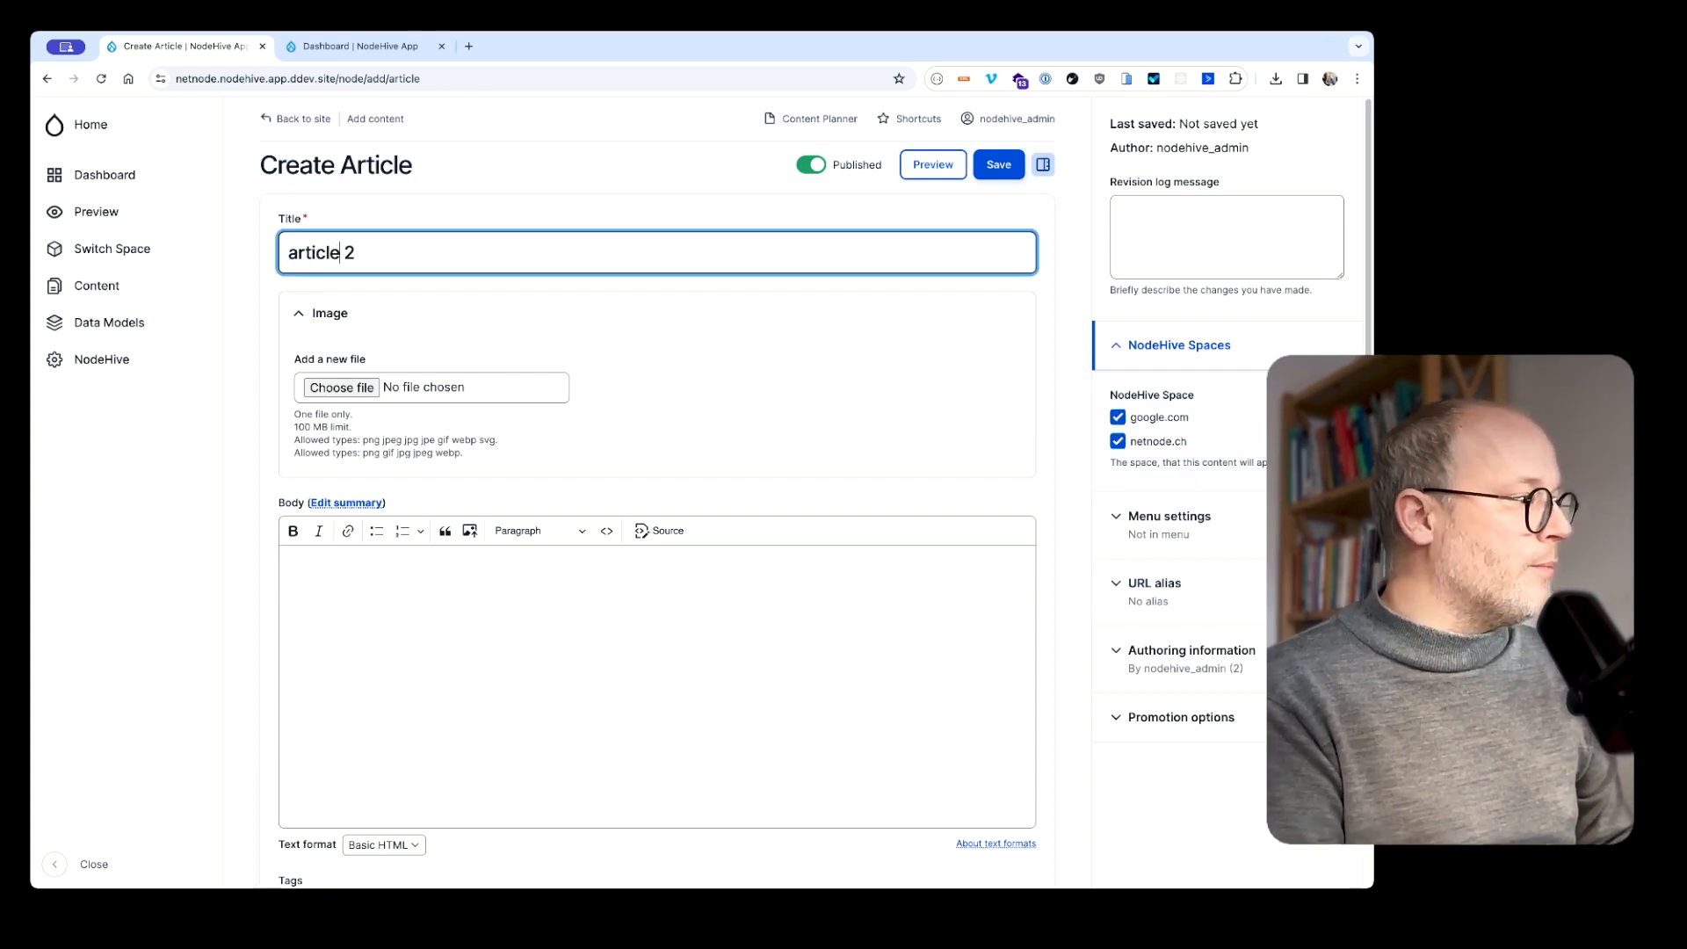
pyautogui.click(999, 175)
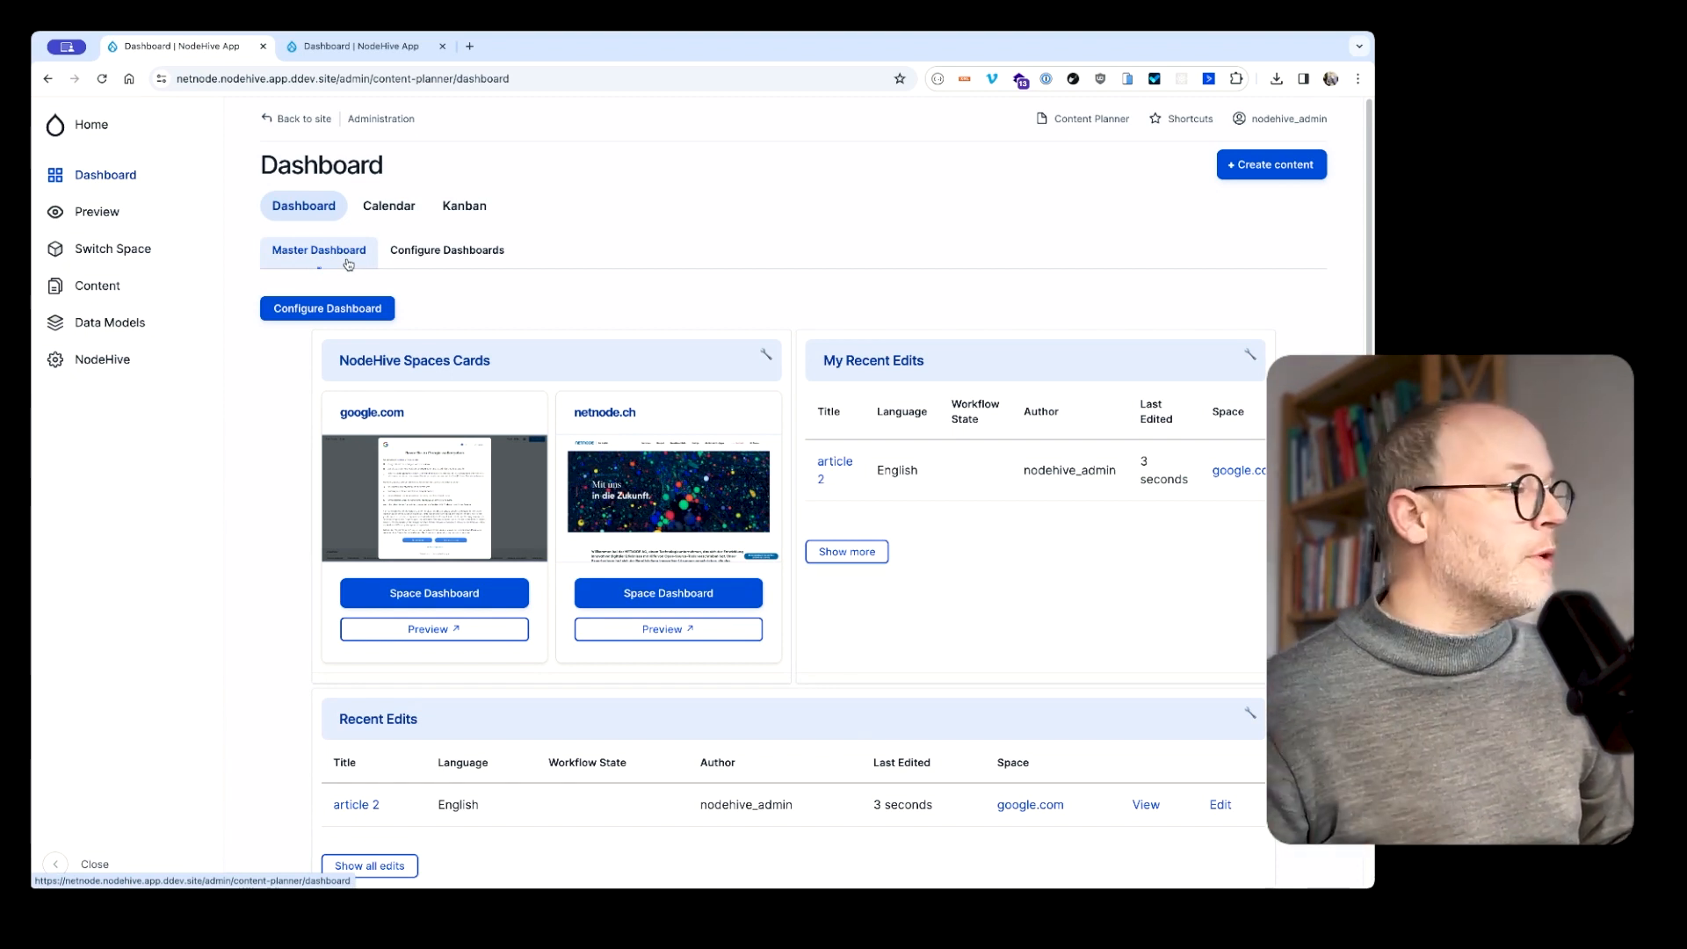
# Create a new dashboard named Articles Dashboard with all roles allowed to view it
pyautogui.click(465, 256)
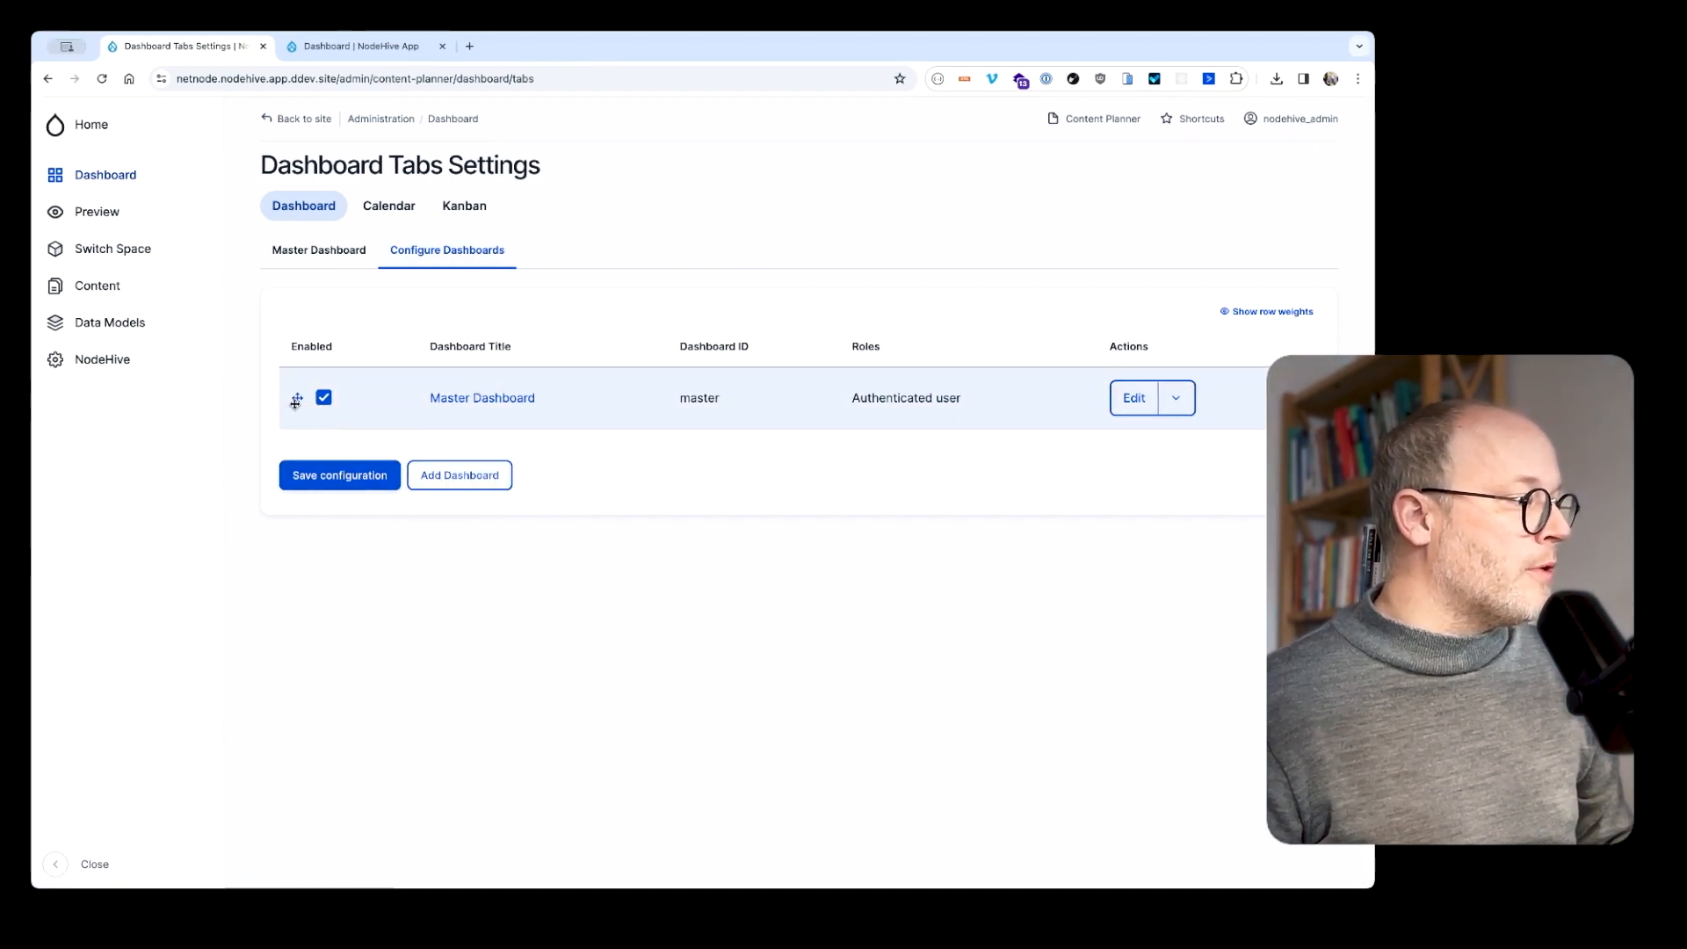
pyautogui.click(458, 487)
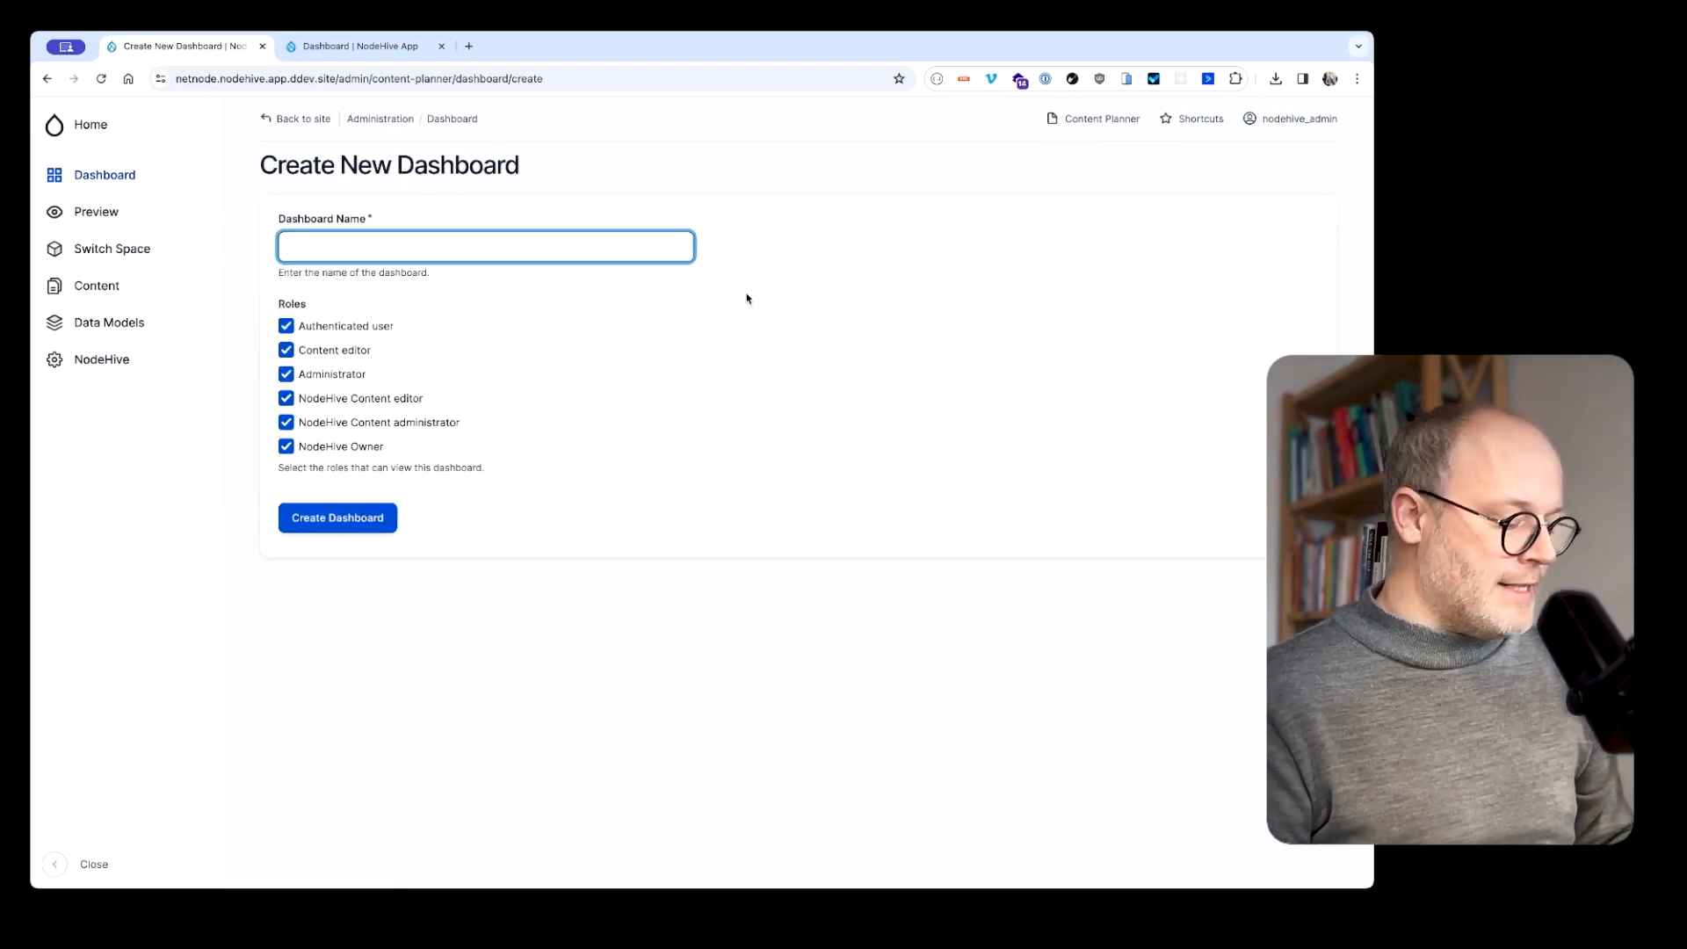
pyautogui.write('A')
pyautogui.press('BackSpace')
pyautogui.write('Articles DAshboard')
pyautogui.press('BackSpace')
pyautogui.write('a')
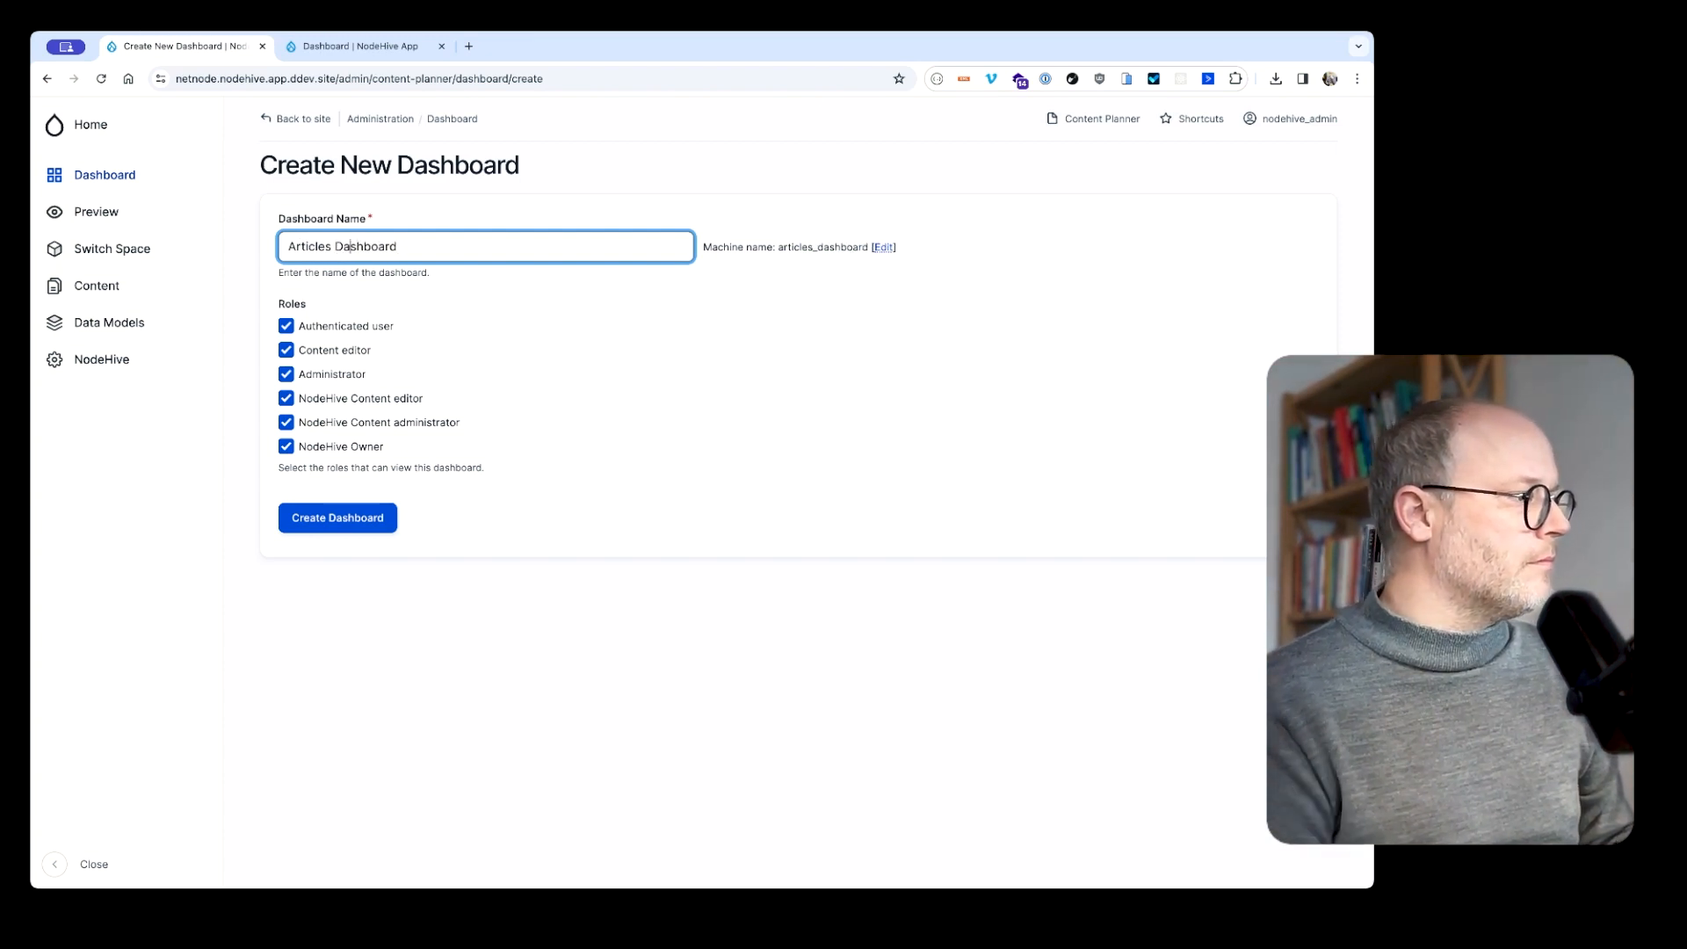
pyautogui.click(309, 363)
pyautogui.click(339, 517)
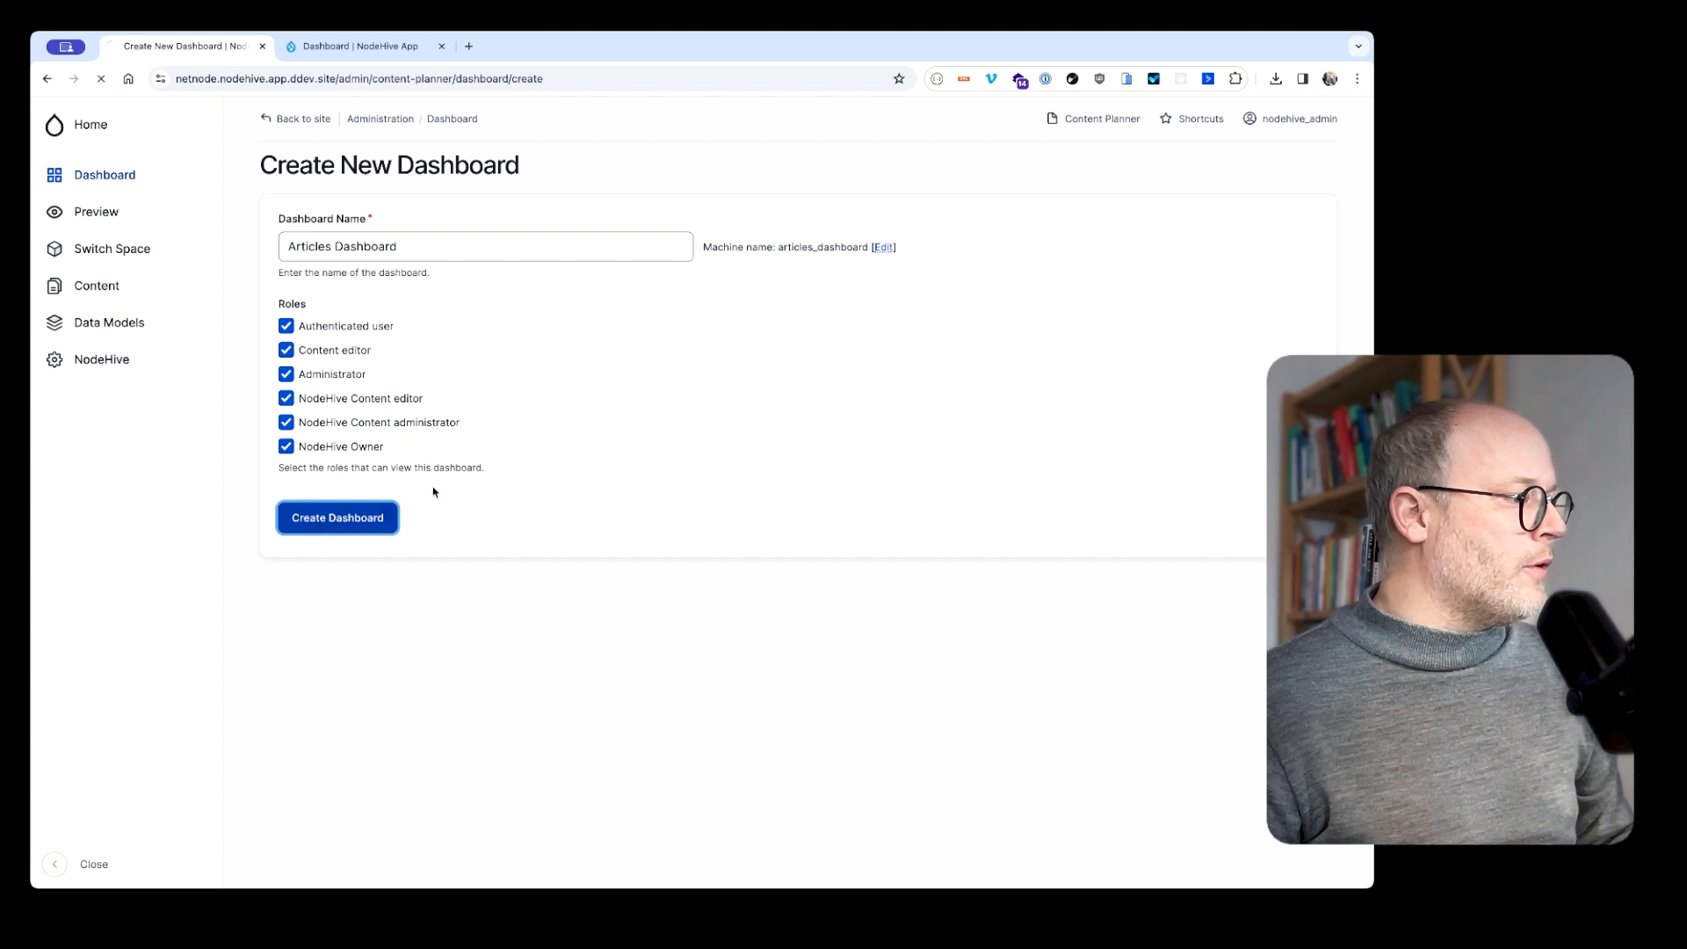
# Add the Drupal View Widget to the Articles Dashboard and set its width to colspan-6
pyautogui.scroll(-4, 512, 527)
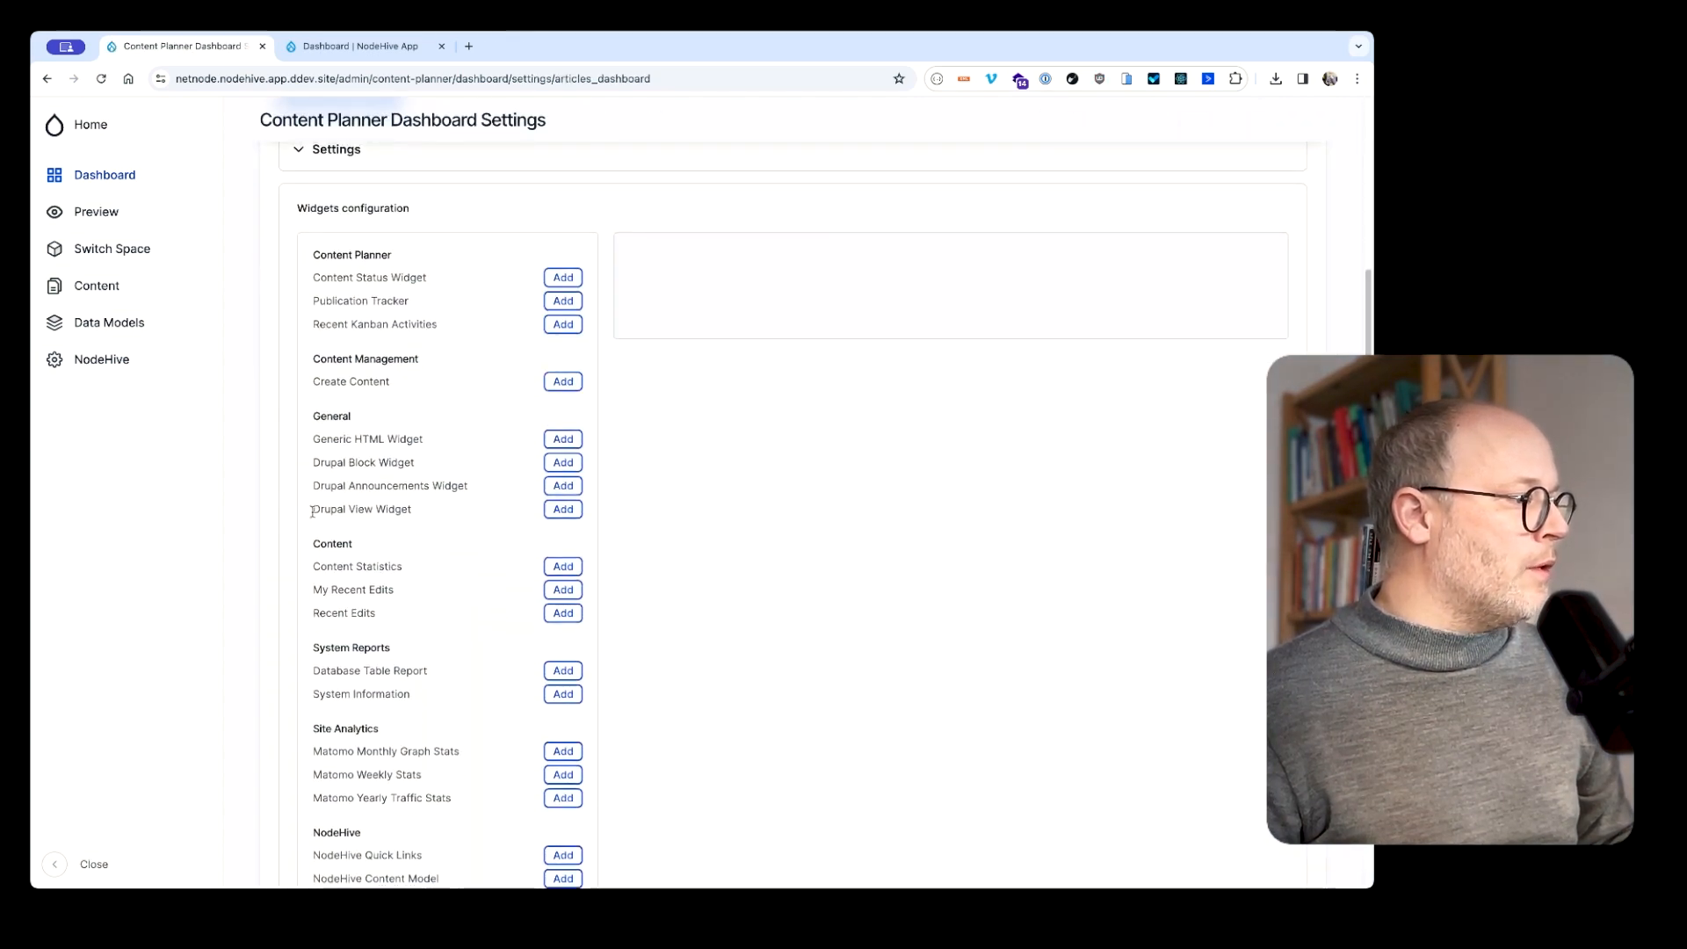
pyautogui.moveTo(312, 509); pyautogui.dragTo(451, 513)
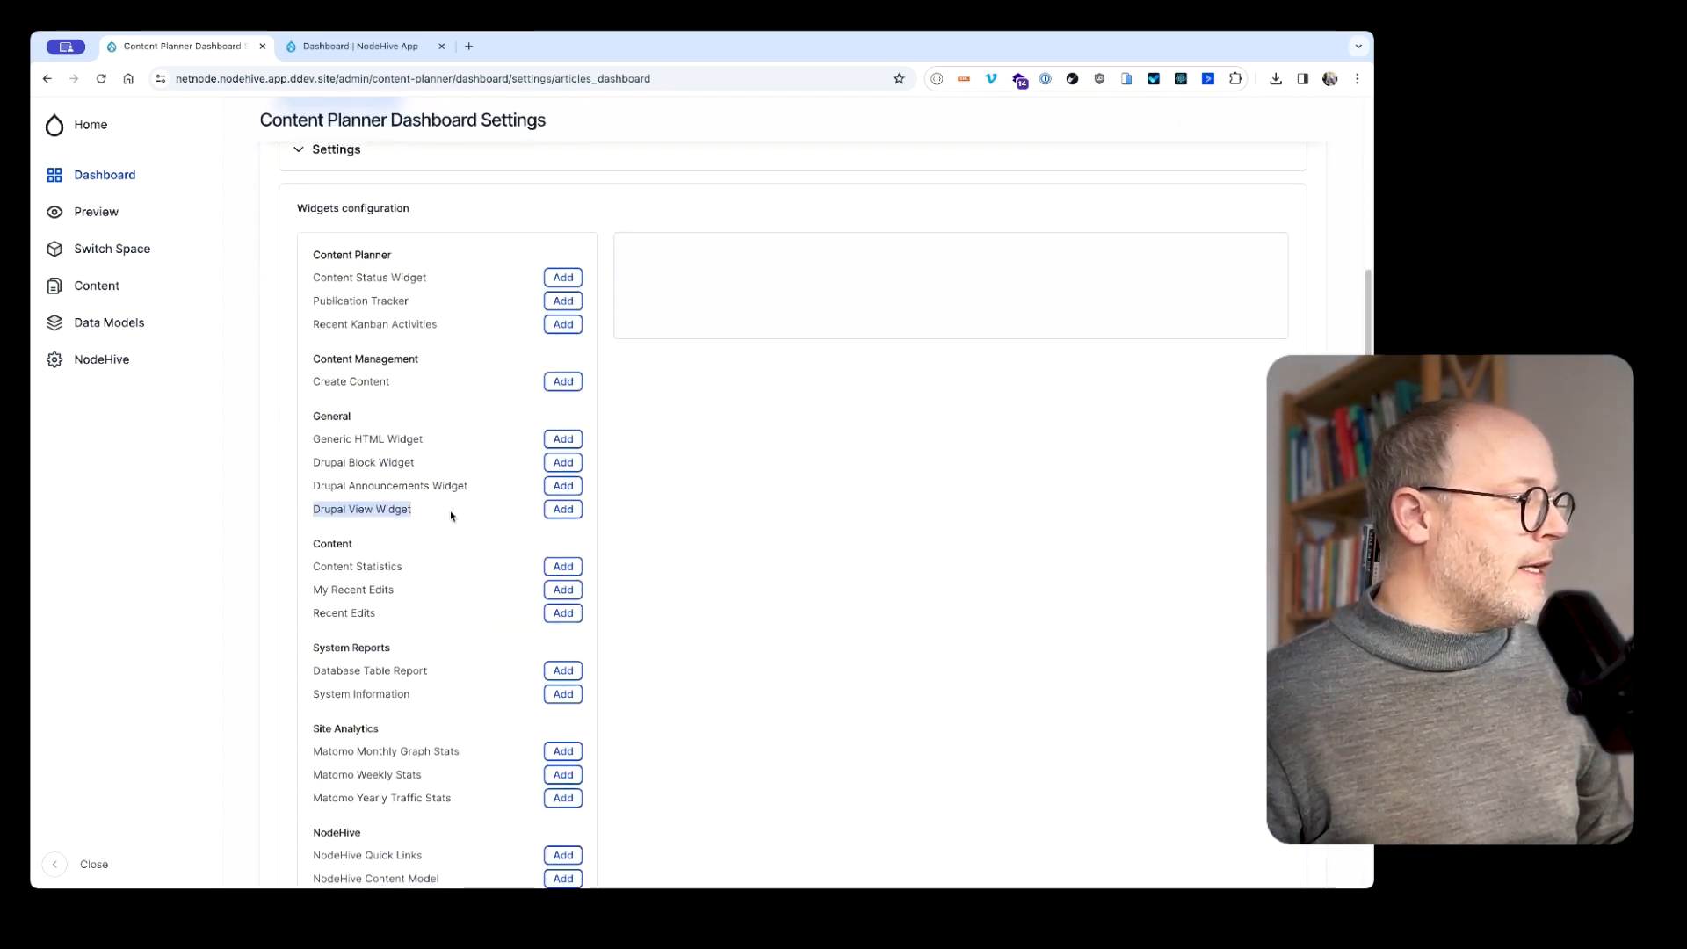
pyautogui.click(562, 512)
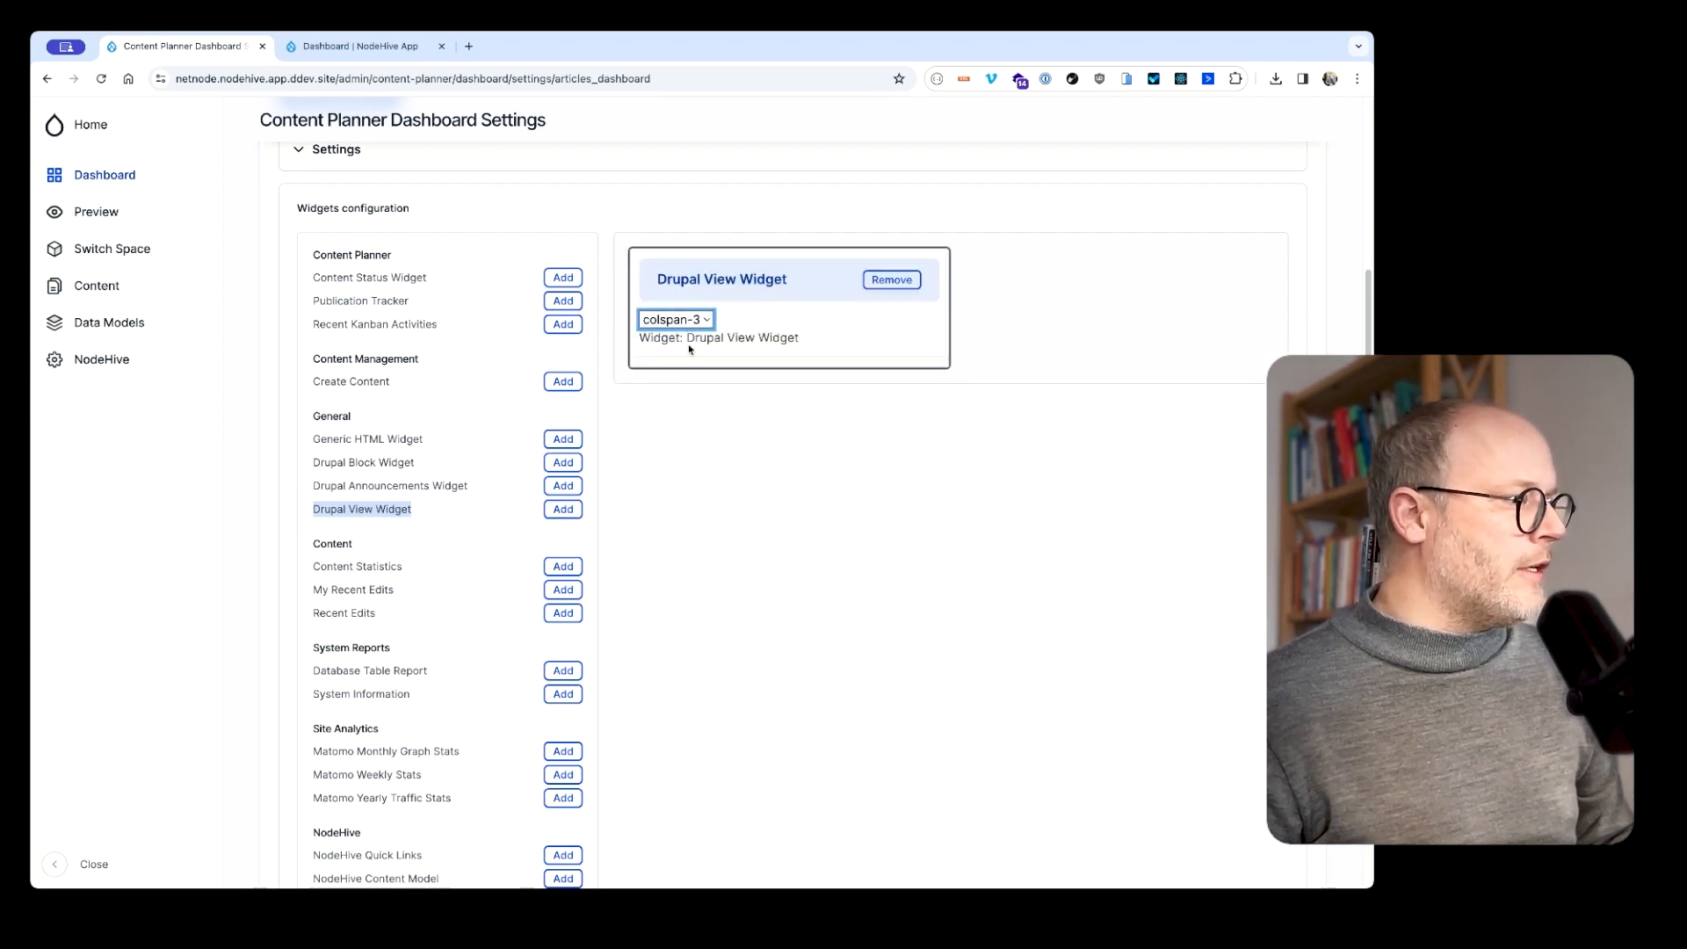
pyautogui.click(685, 386)
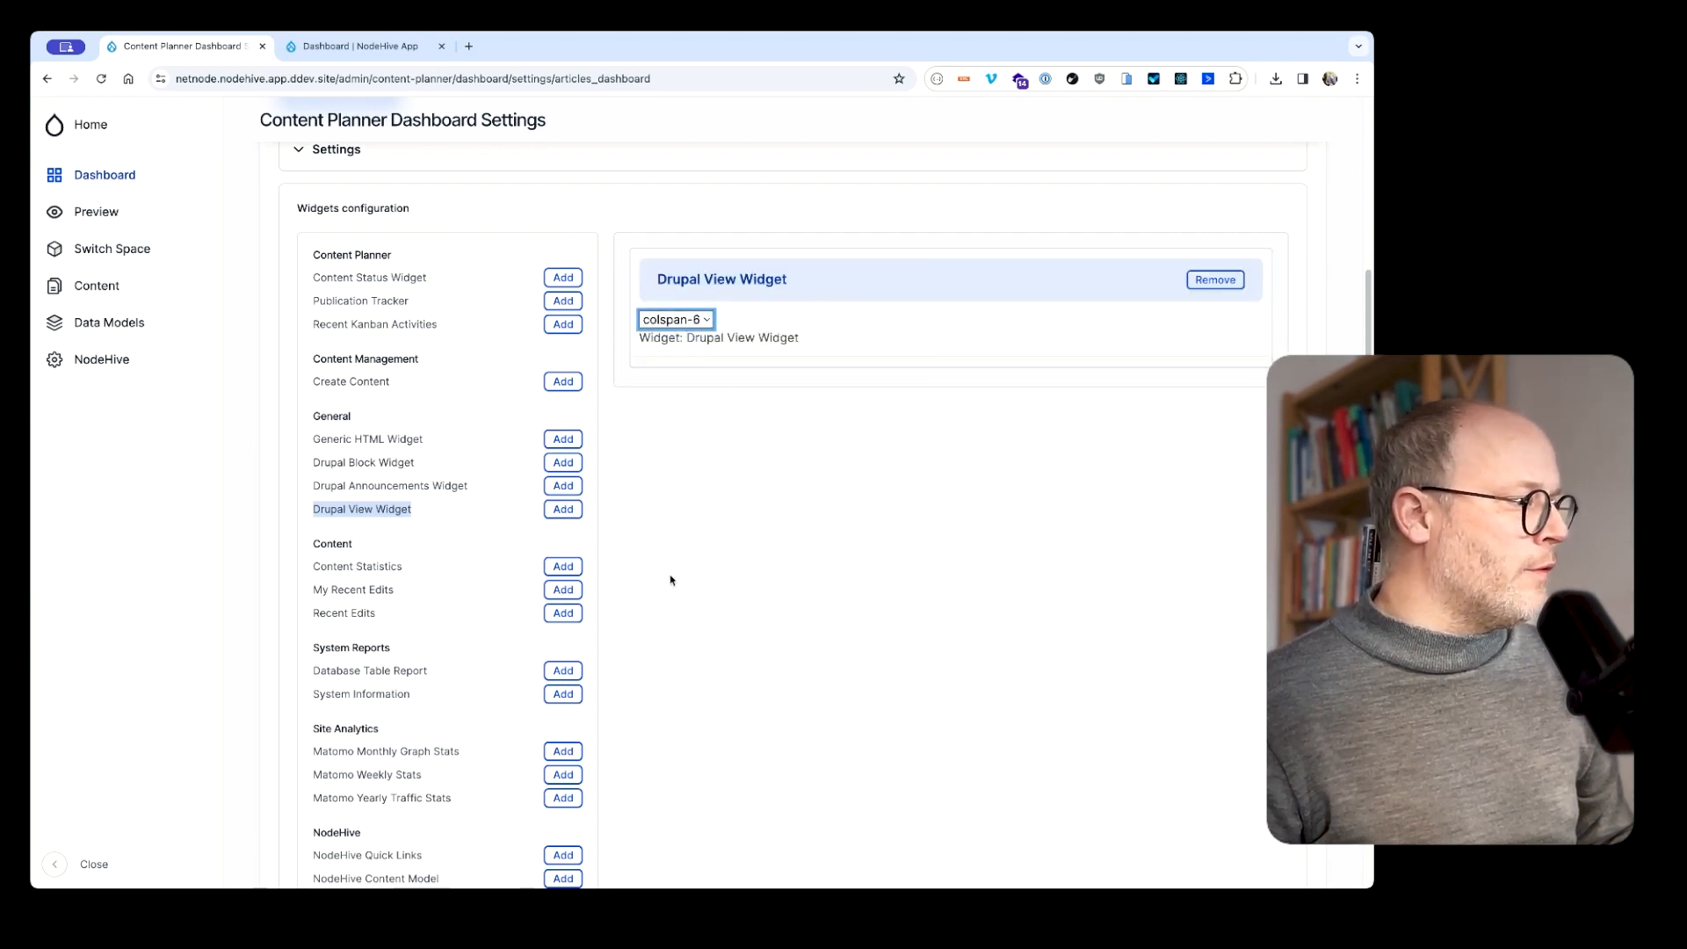
# Add the Create Content widget, move it above the Drupal View Widget, and save the dashboard settings
pyautogui.click(563, 382)
pyautogui.moveTo(739, 433); pyautogui.dragTo(676, 285)
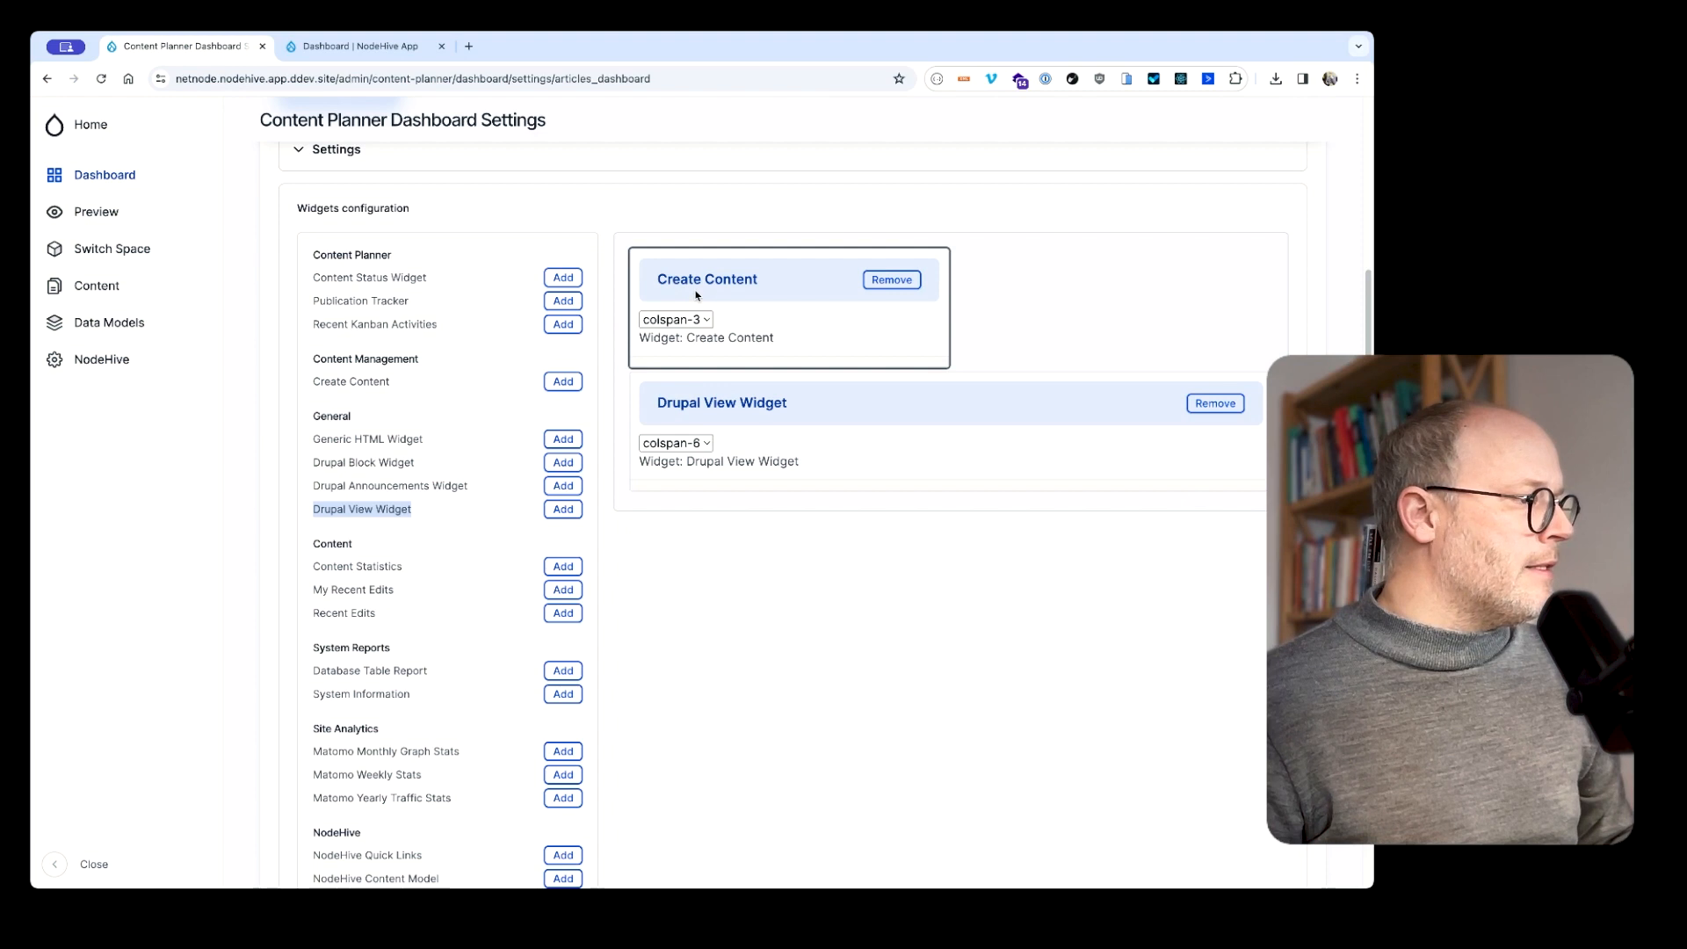
pyautogui.scroll(4, 696, 295)
pyautogui.click(312, 422)
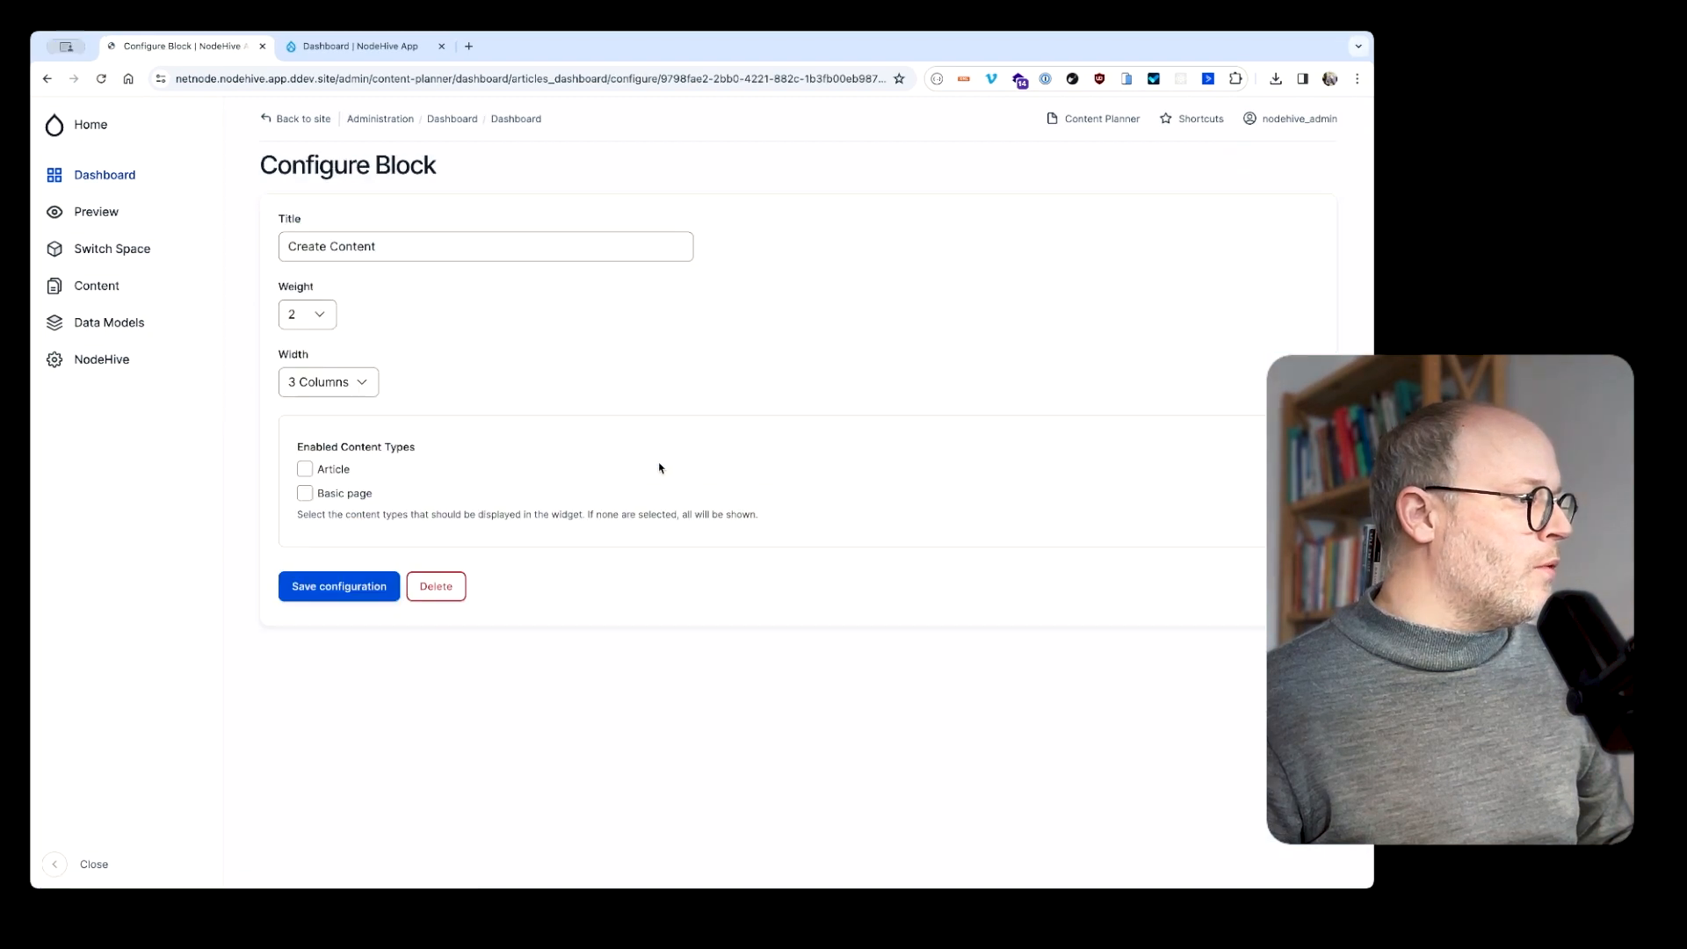
# Enable only the Article content type in the Create Content widget and save its configuration
pyautogui.click(305, 468)
pyautogui.click(306, 589)
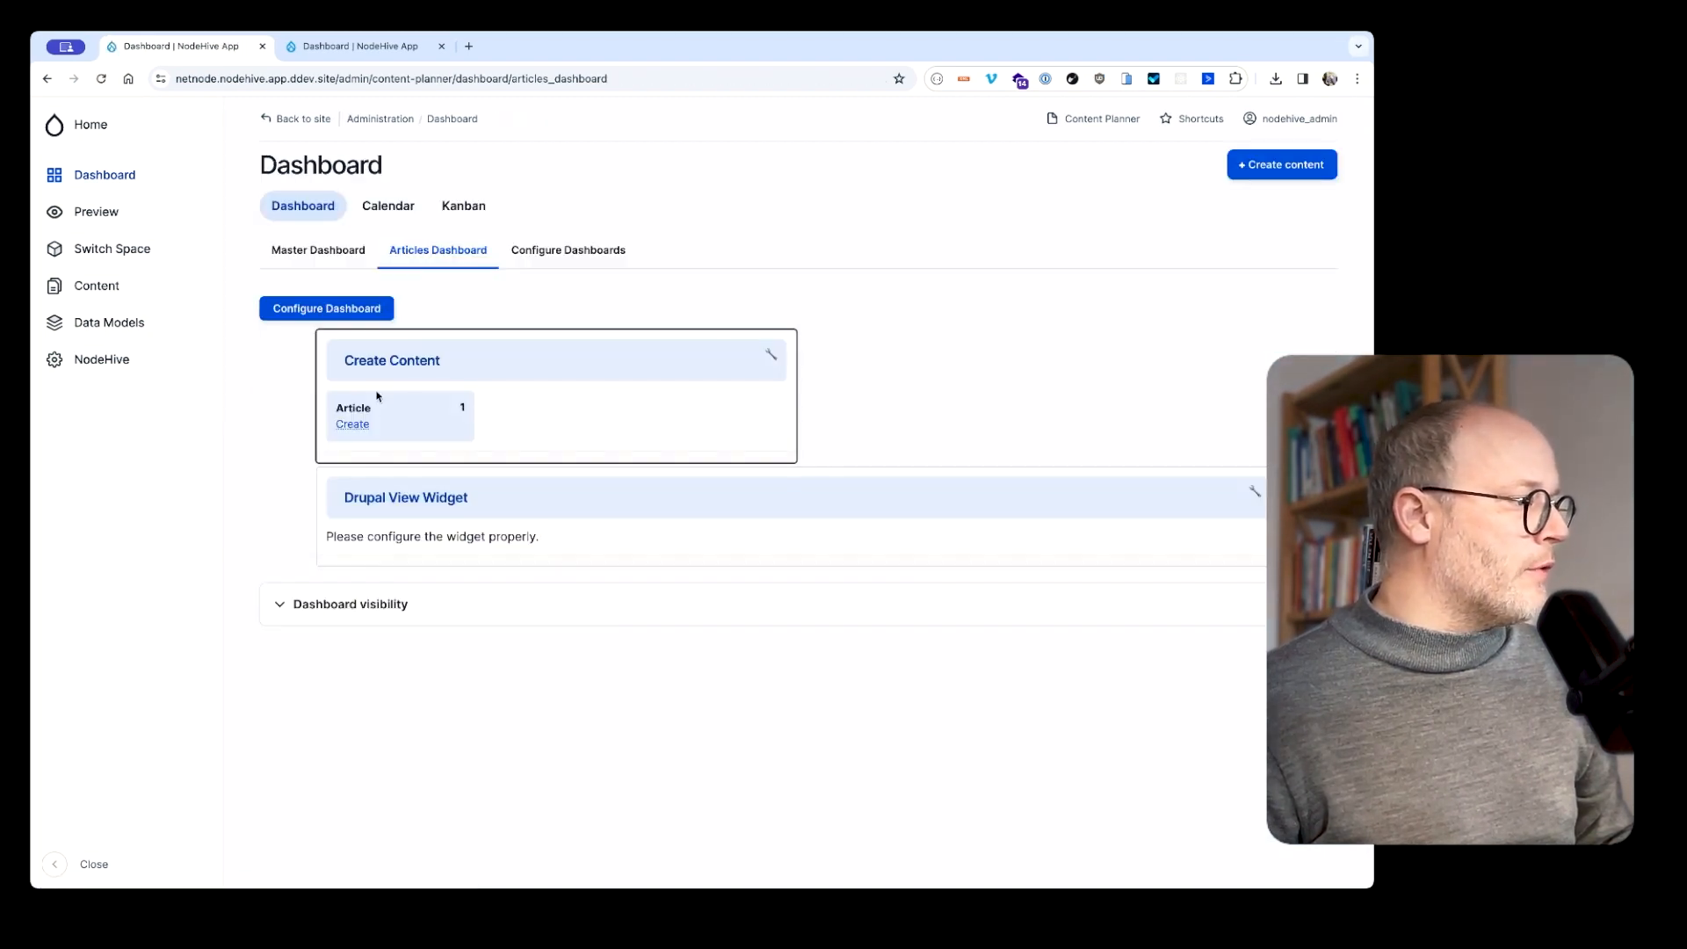
# Configure the Drupal View Widget on the Articles Dashboard to show the Content (Page) view and save its configuration
pyautogui.moveTo(344, 498); pyautogui.dragTo(504, 507)
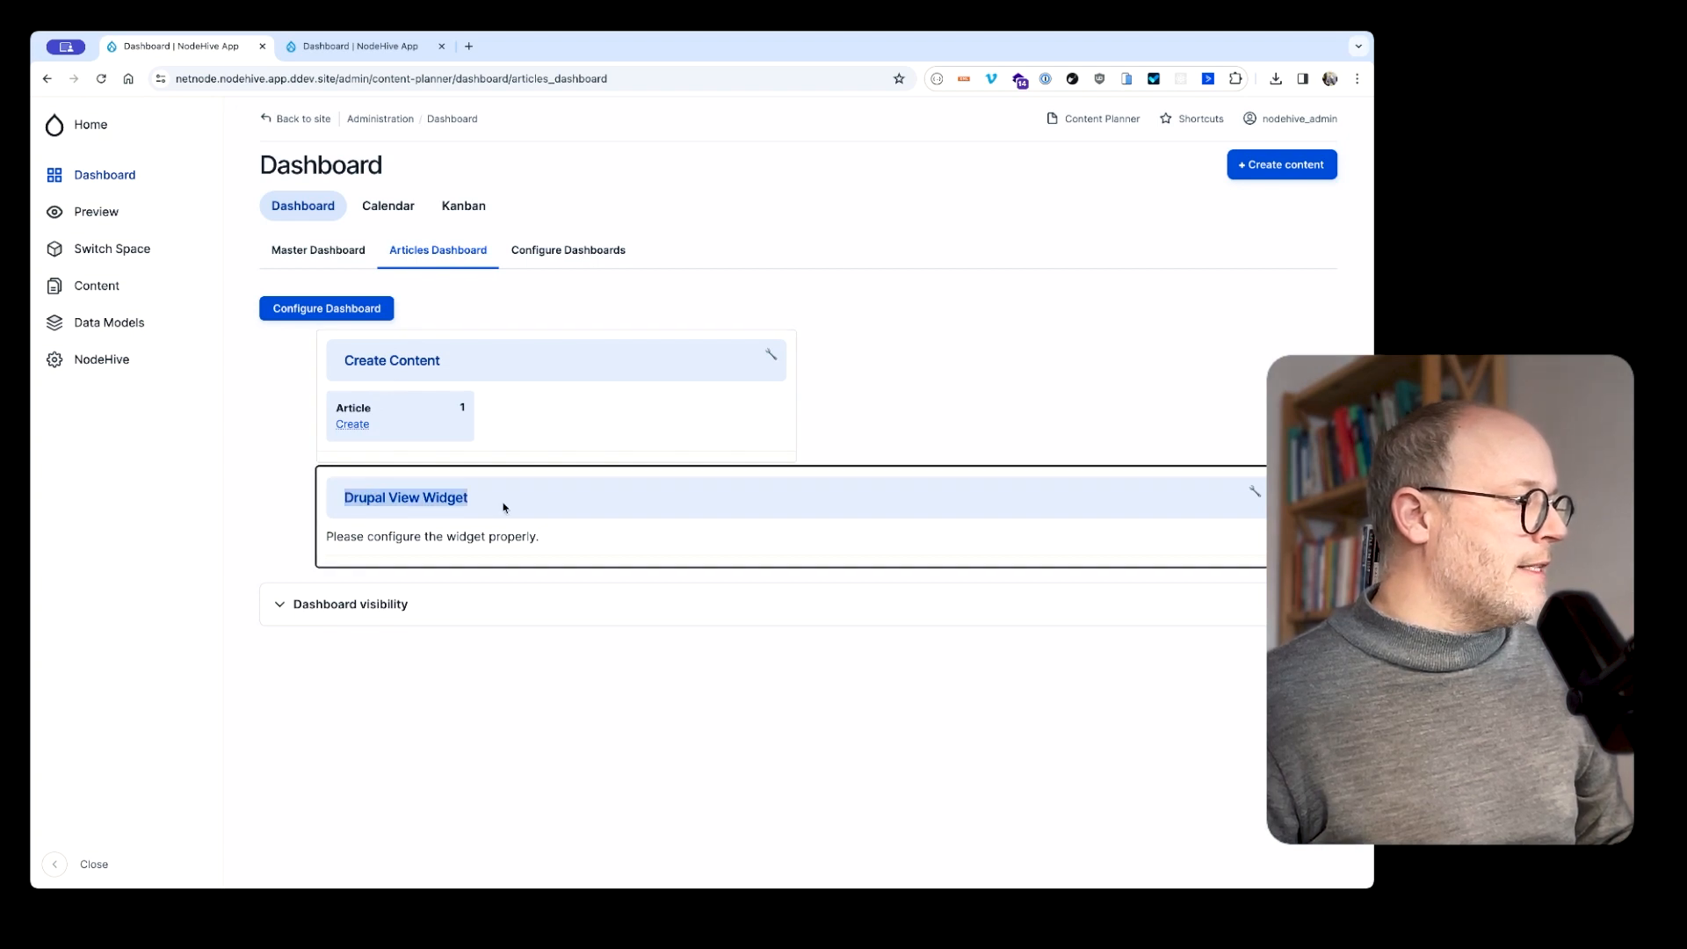
pyautogui.click(1255, 491)
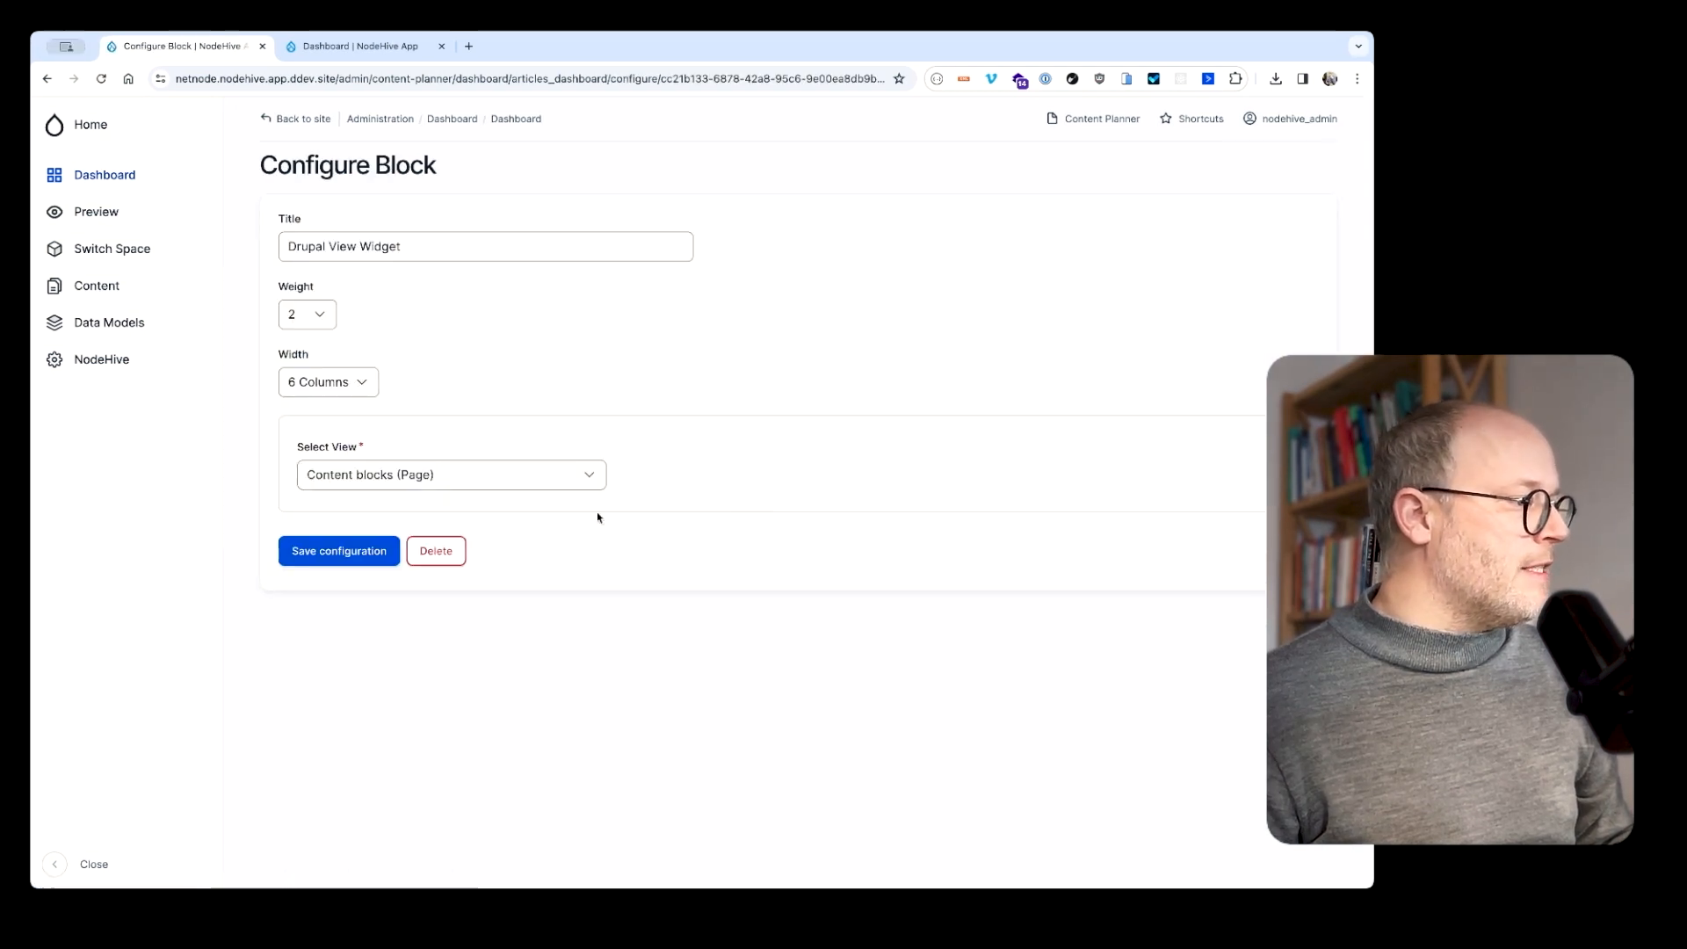
pyautogui.click(403, 487)
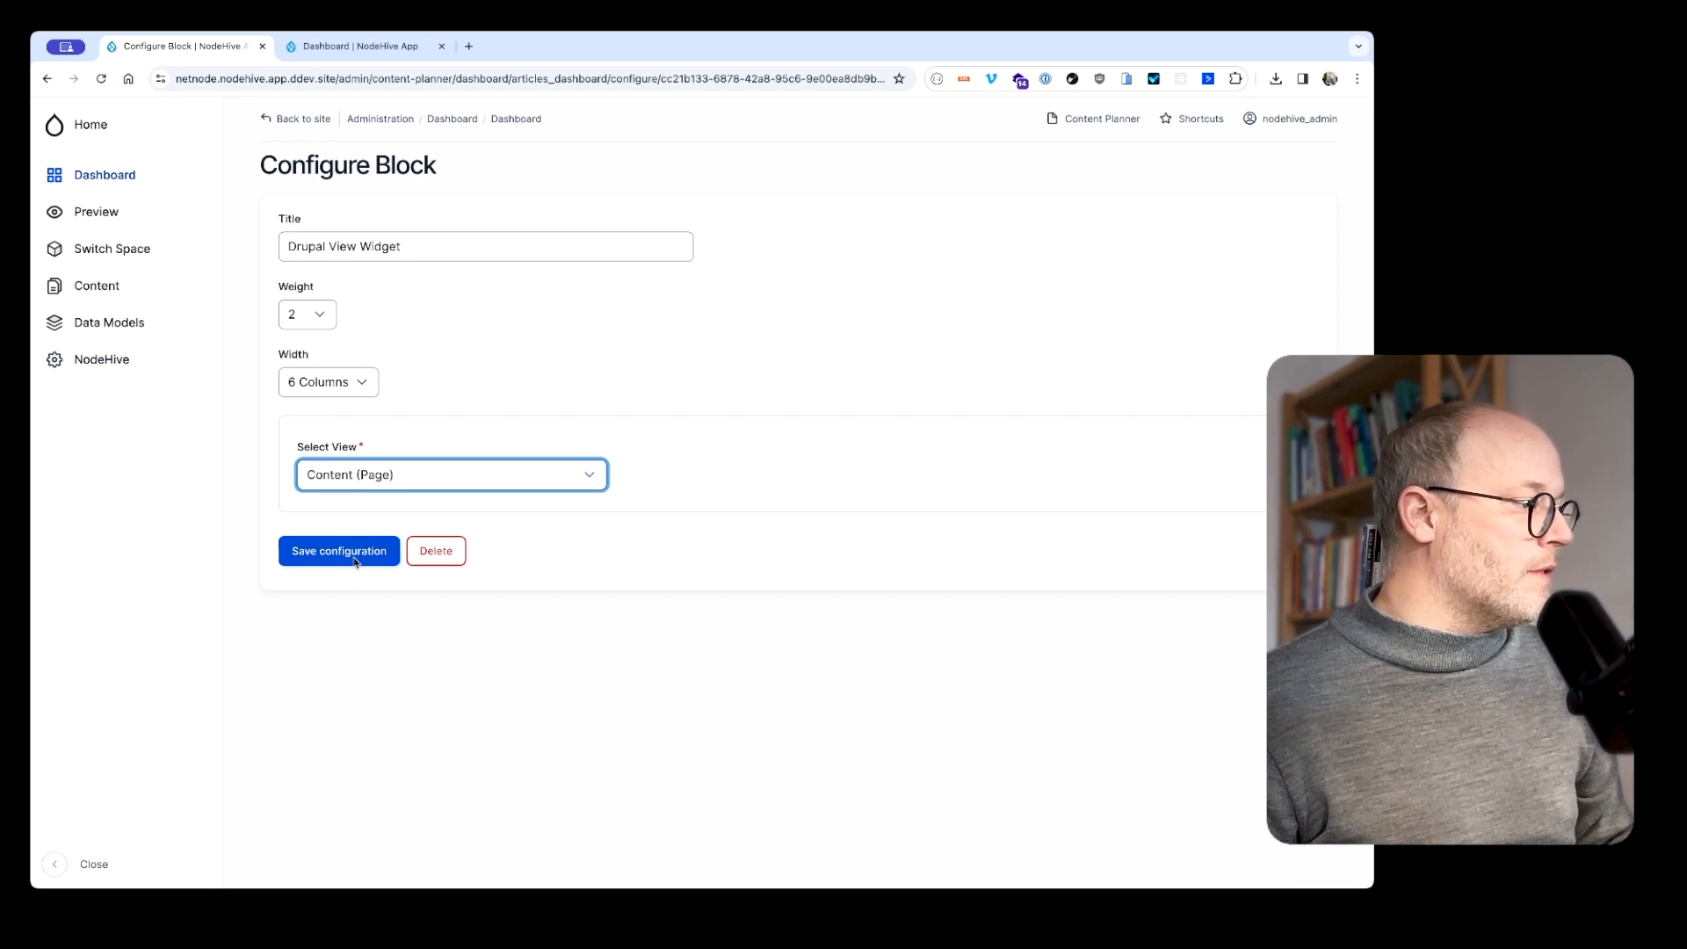
pyautogui.click(356, 561)
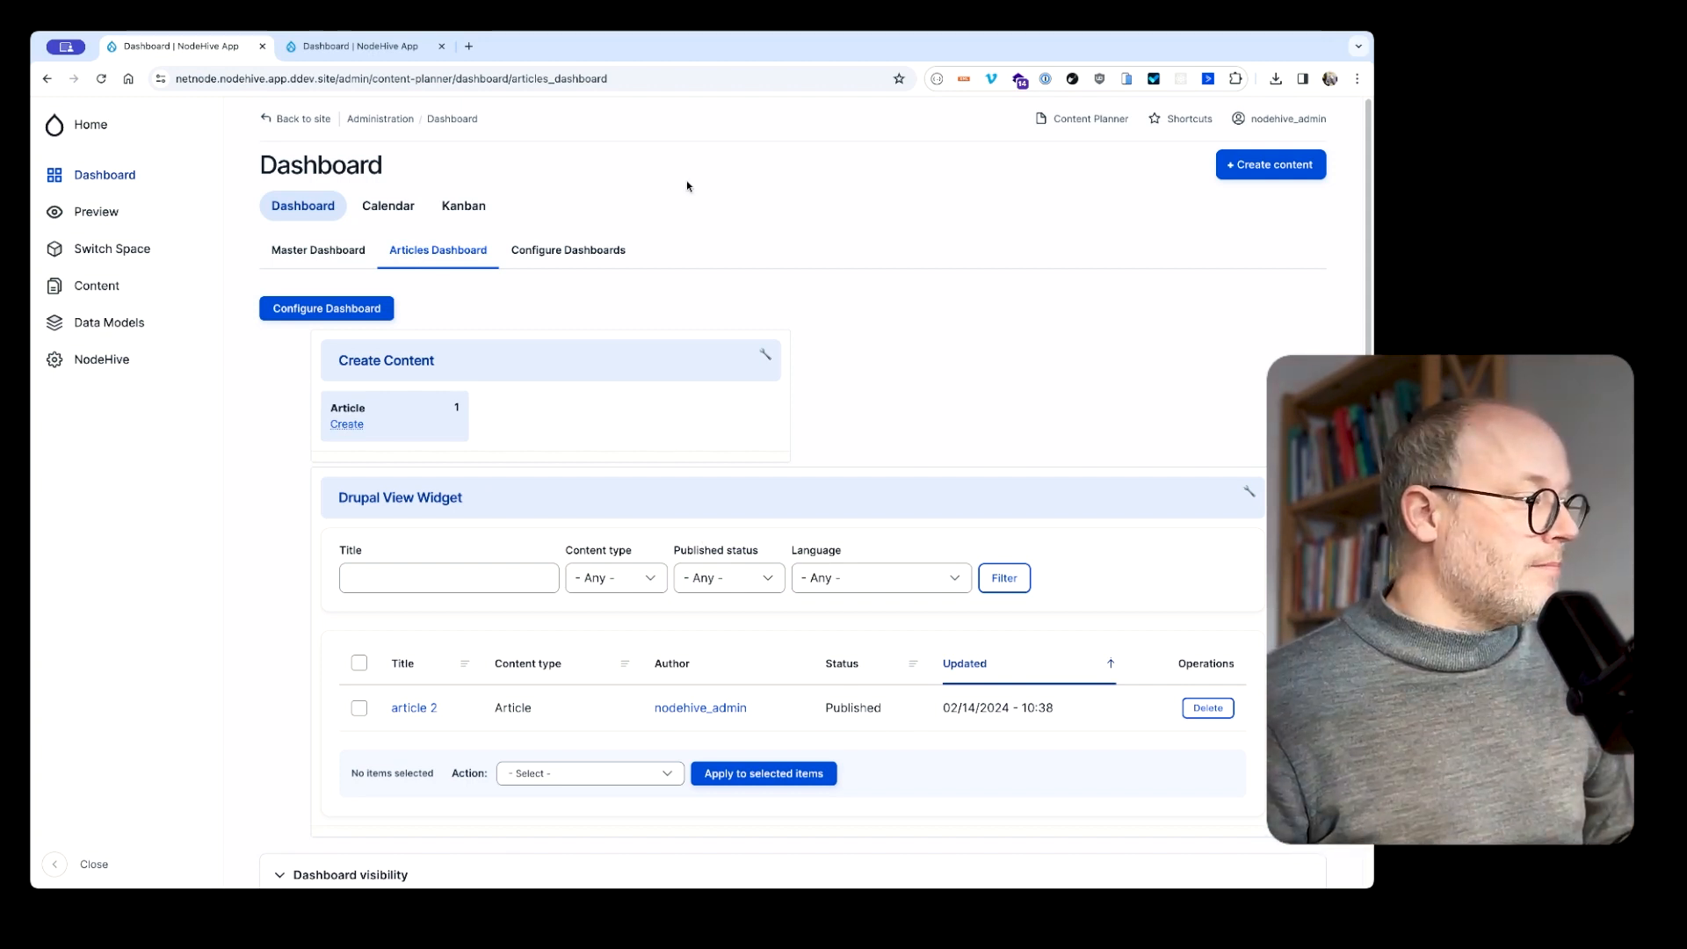
# Create a new dashboard named Maintenance, viewable only by the Content editor, NodeHive Content administrator and NodeHive Owner roles
pyautogui.click(595, 262)
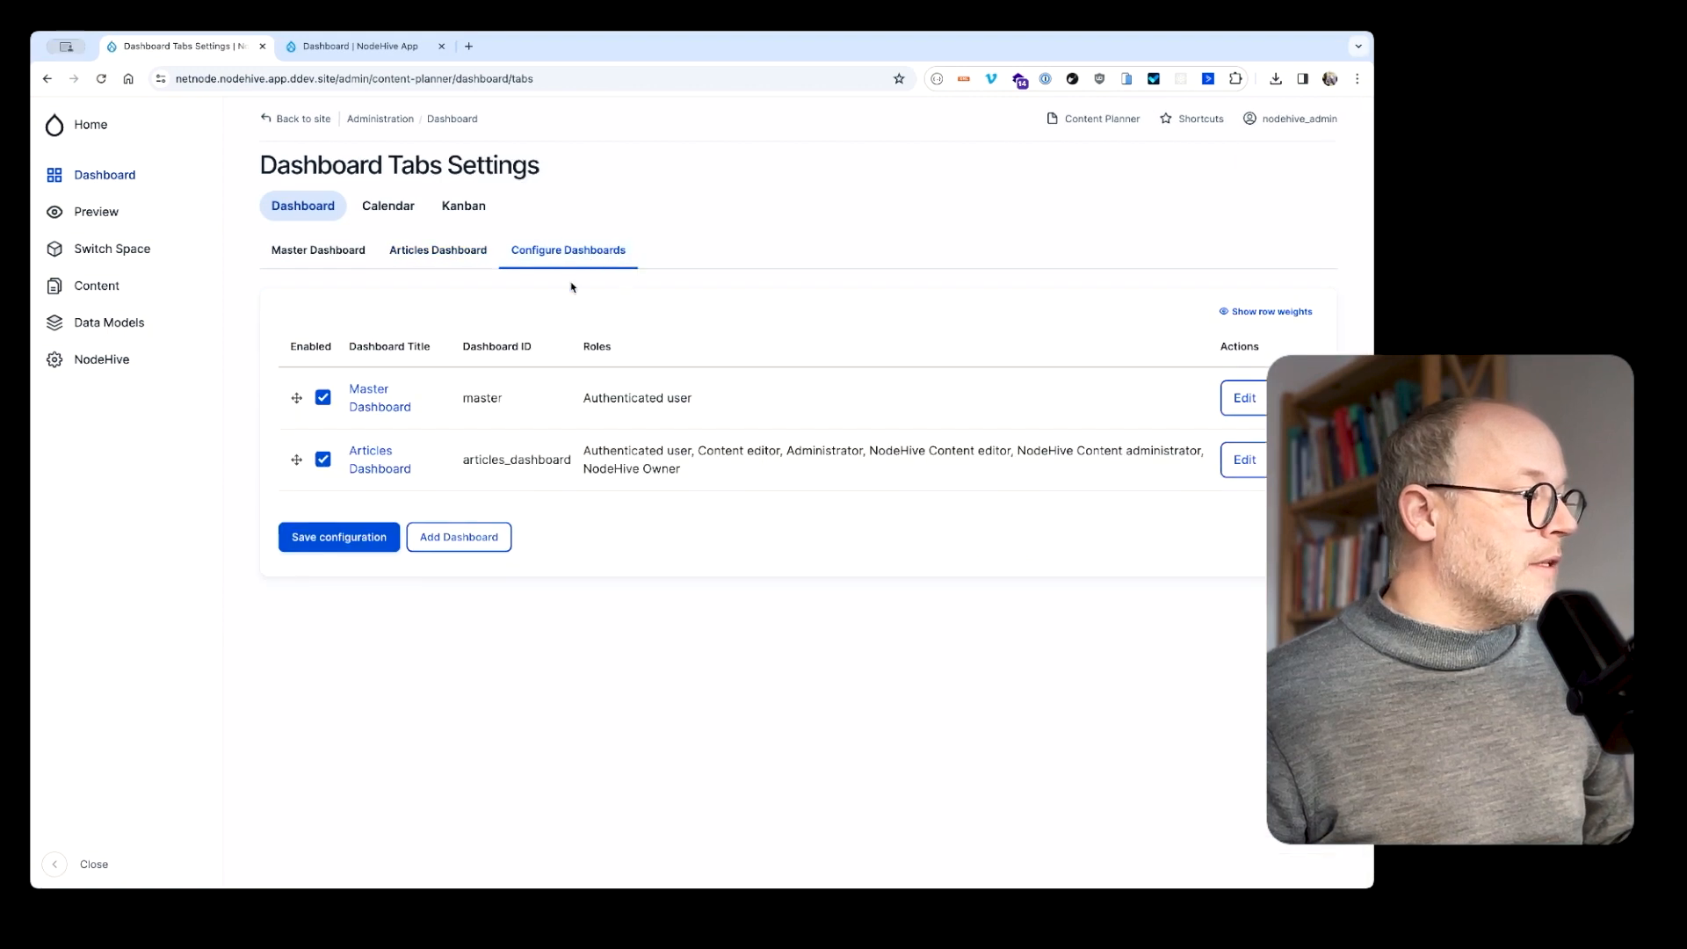
pyautogui.click(460, 537)
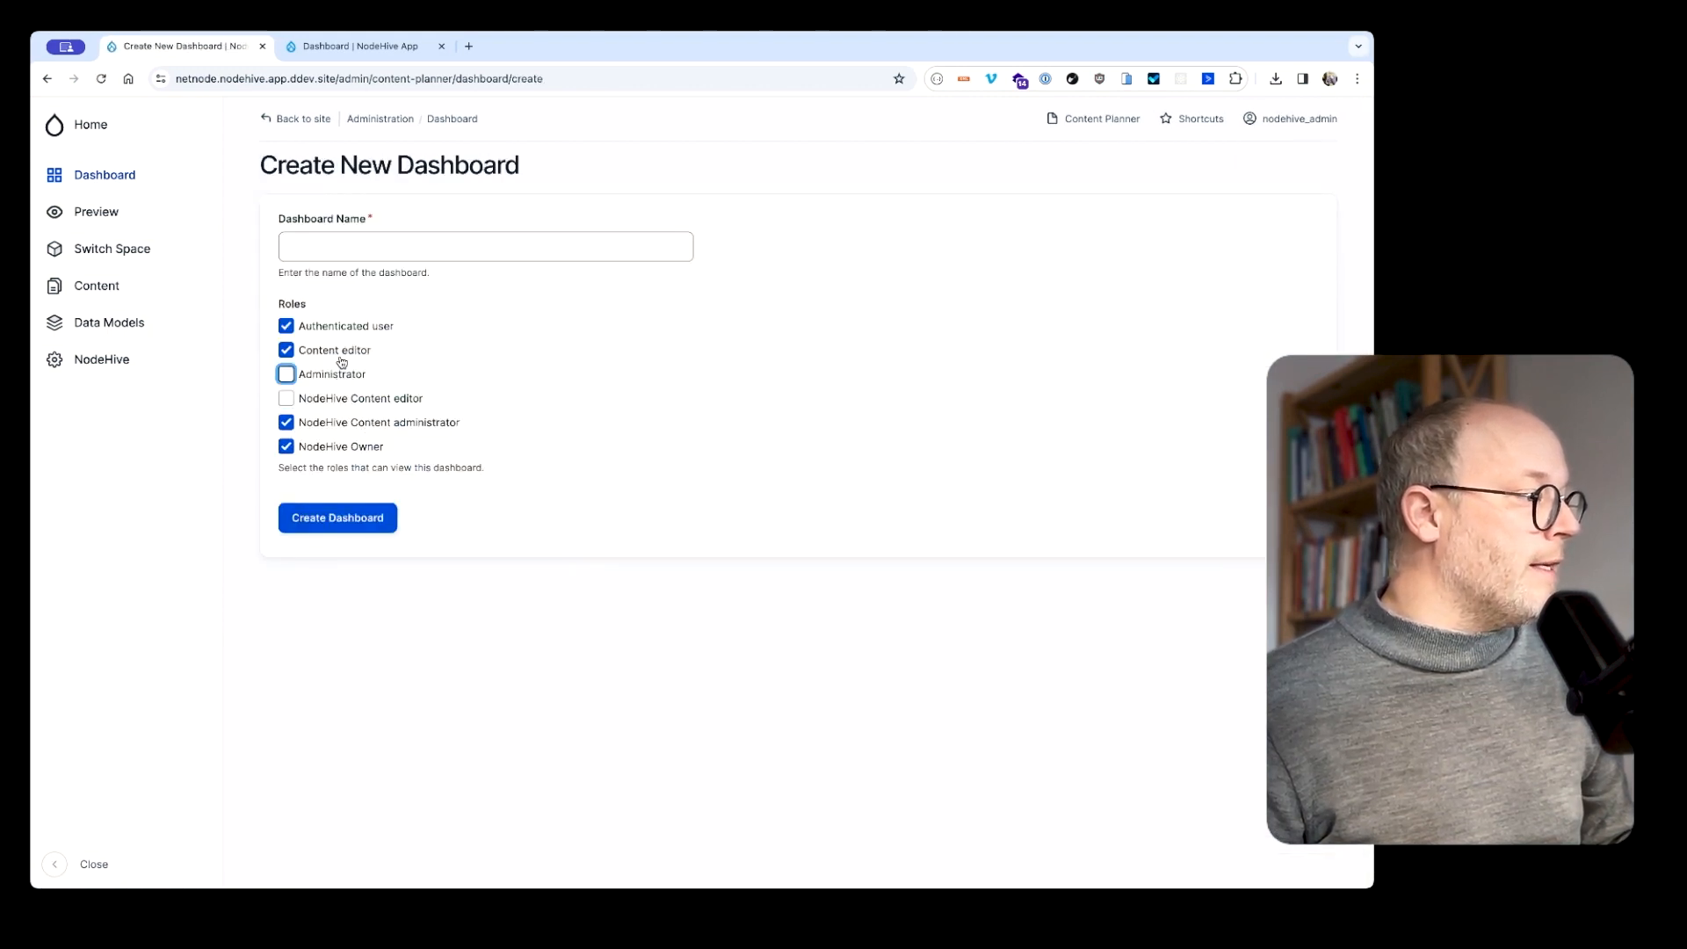
pyautogui.click(348, 328)
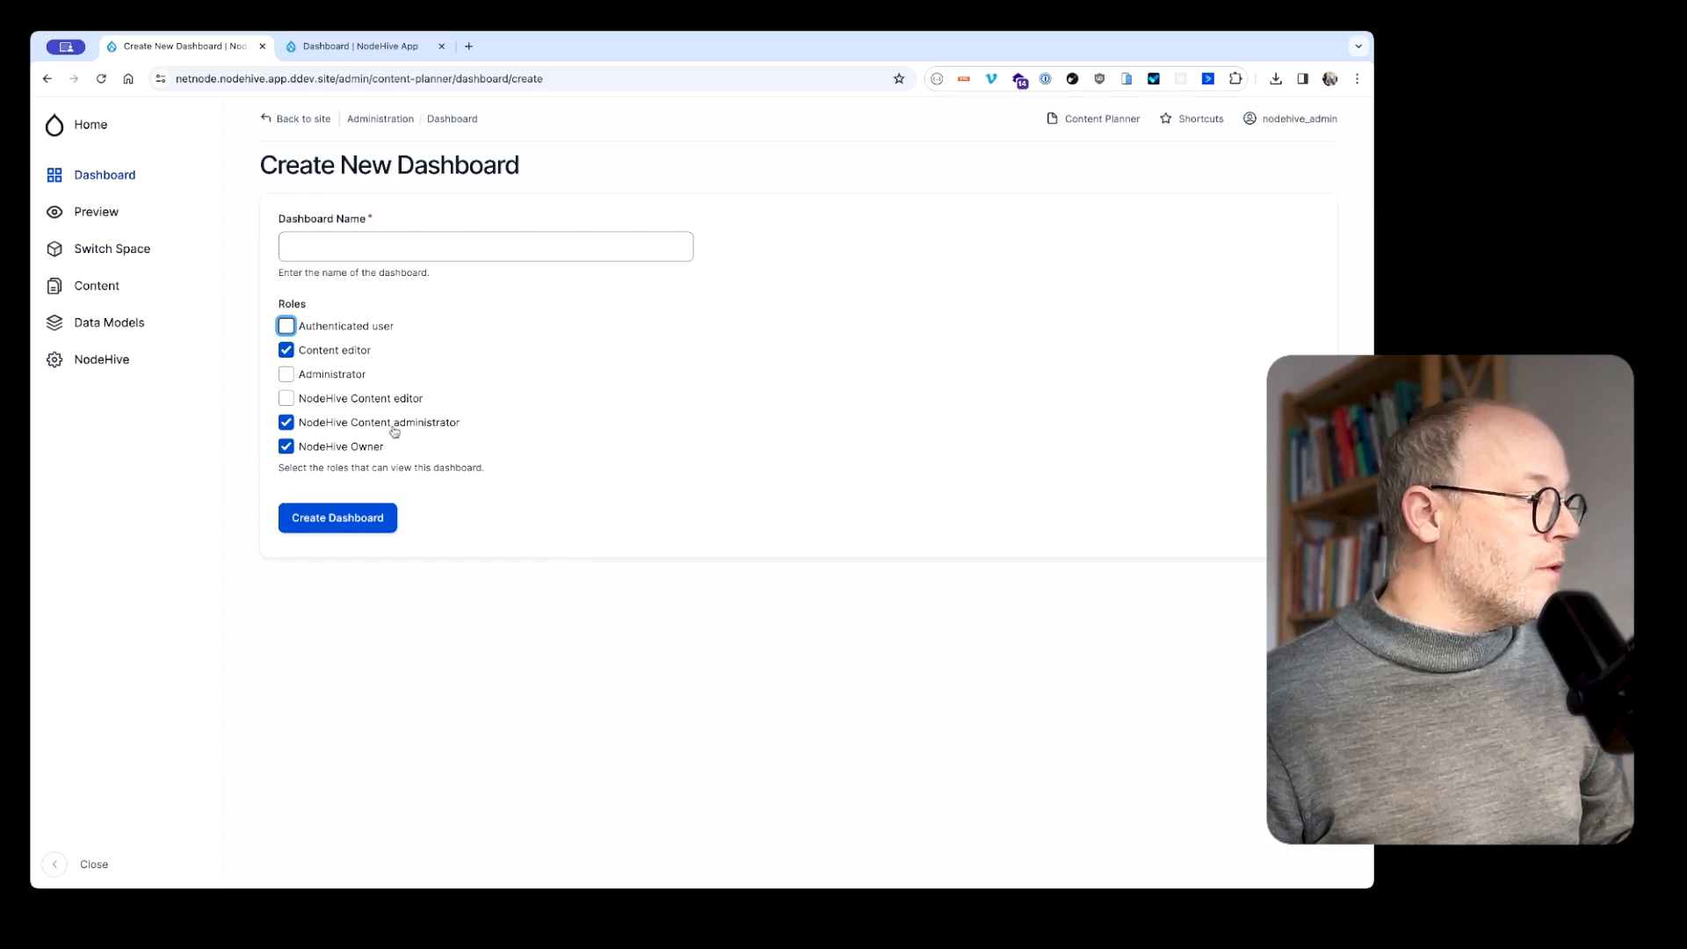
pyautogui.click(426, 255)
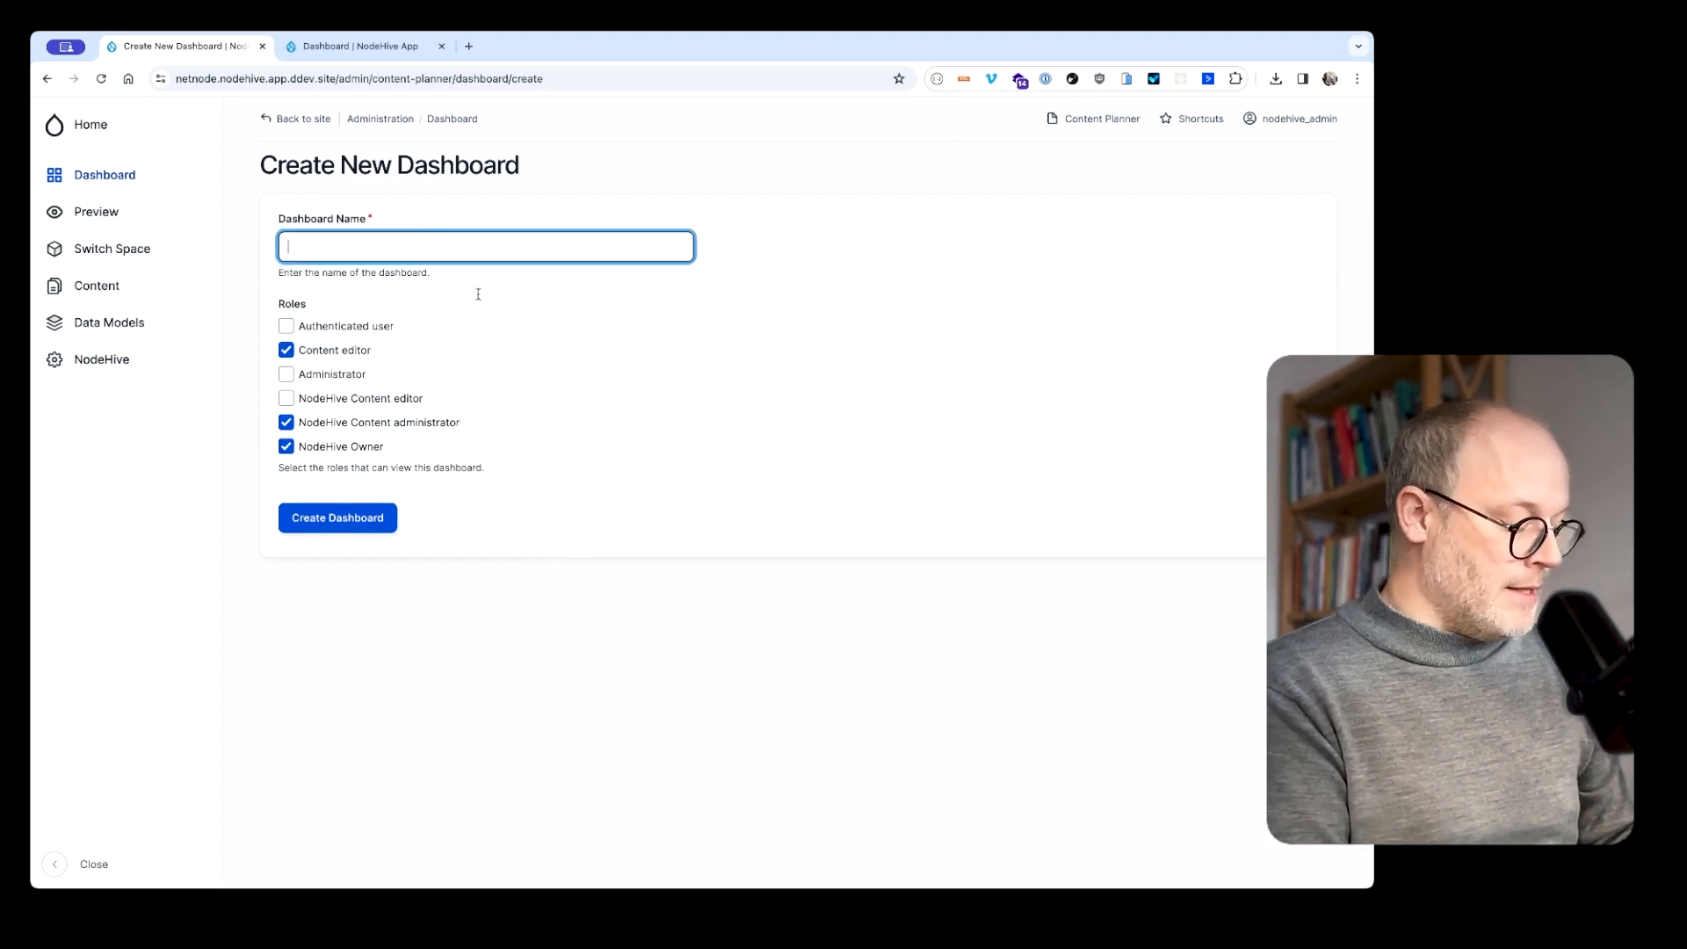
pyautogui.write('Maint')
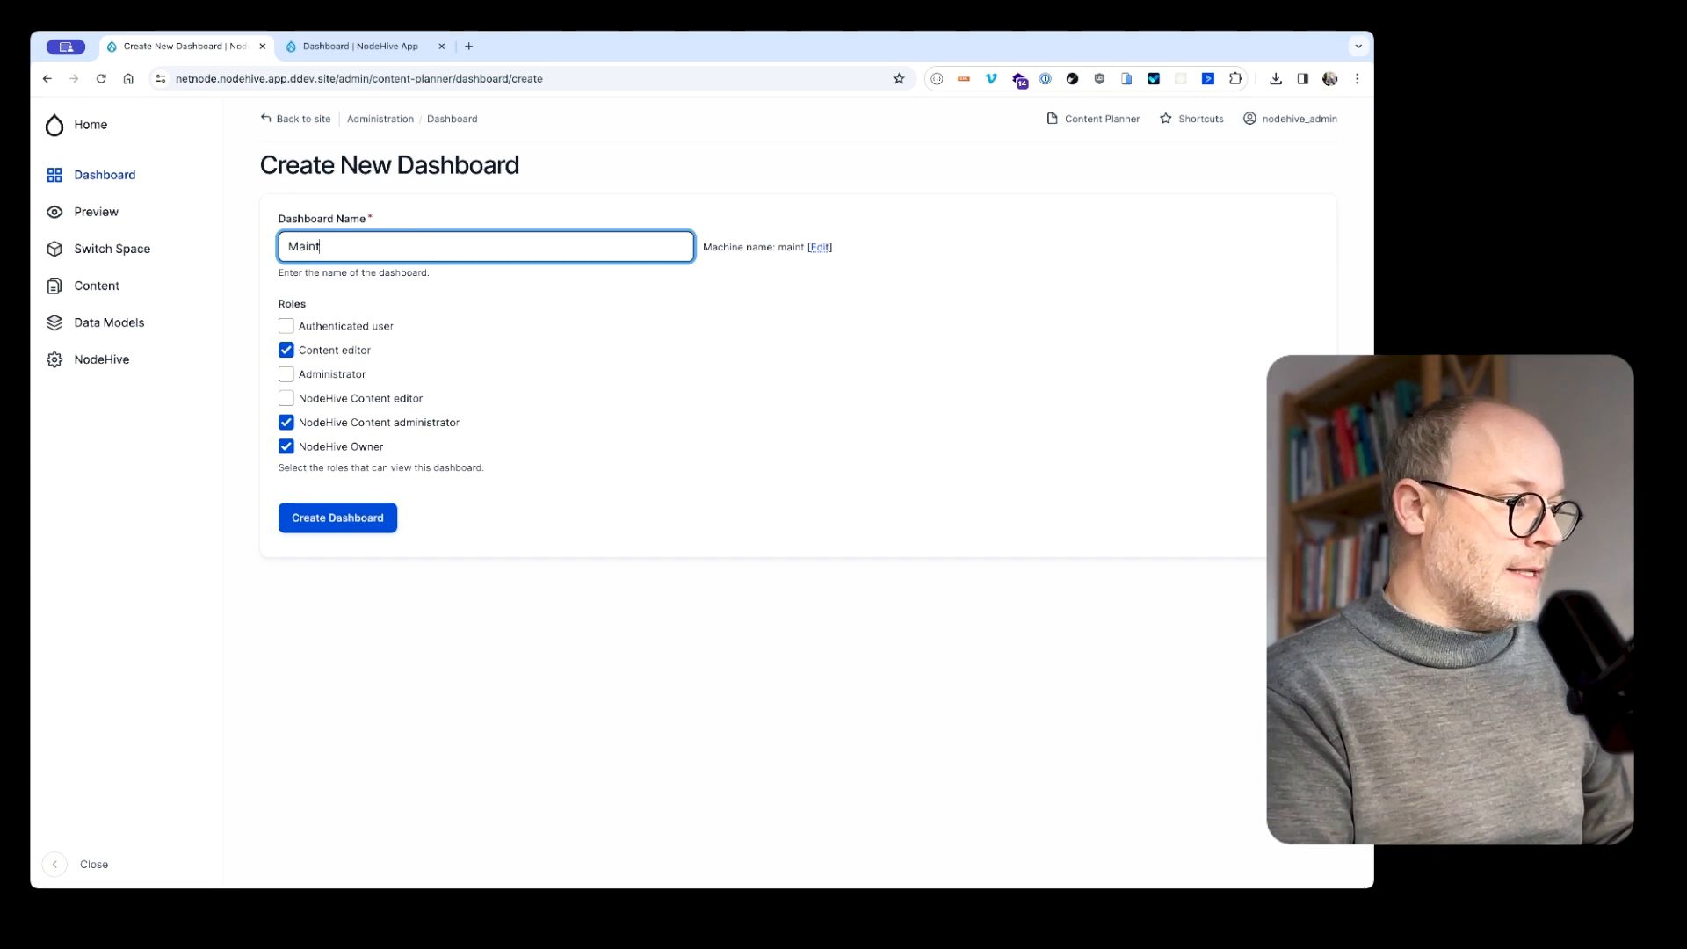
pyautogui.write('enan')
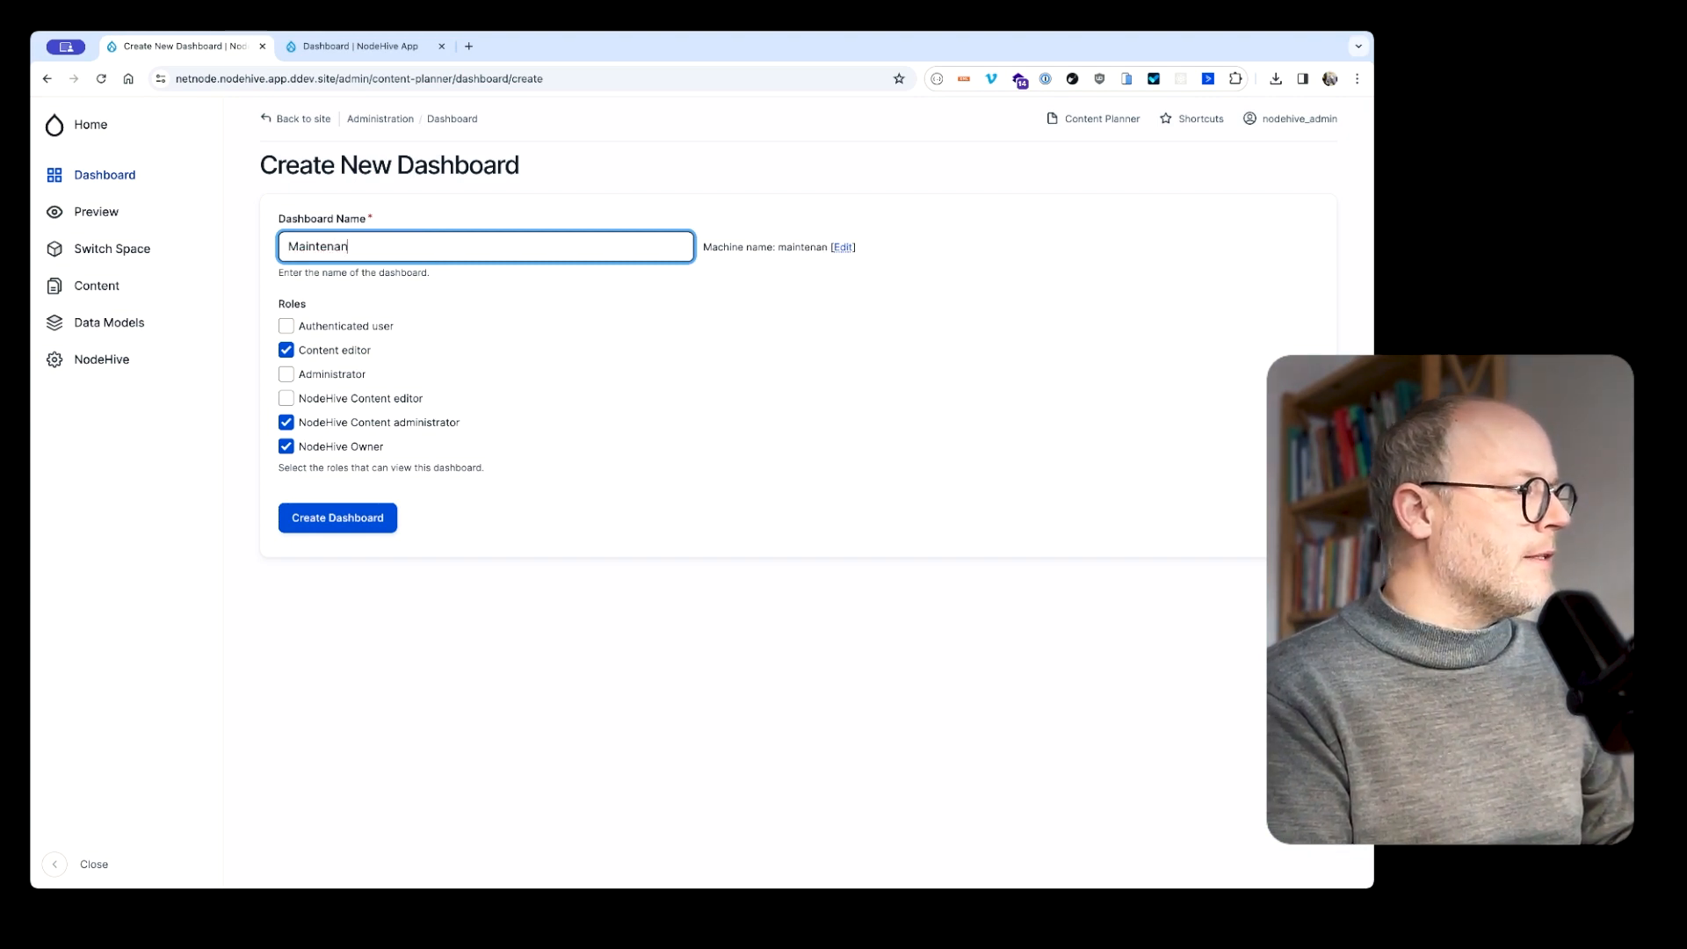
pyautogui.write('ce')
pyautogui.click(636, 592)
pyautogui.click(369, 518)
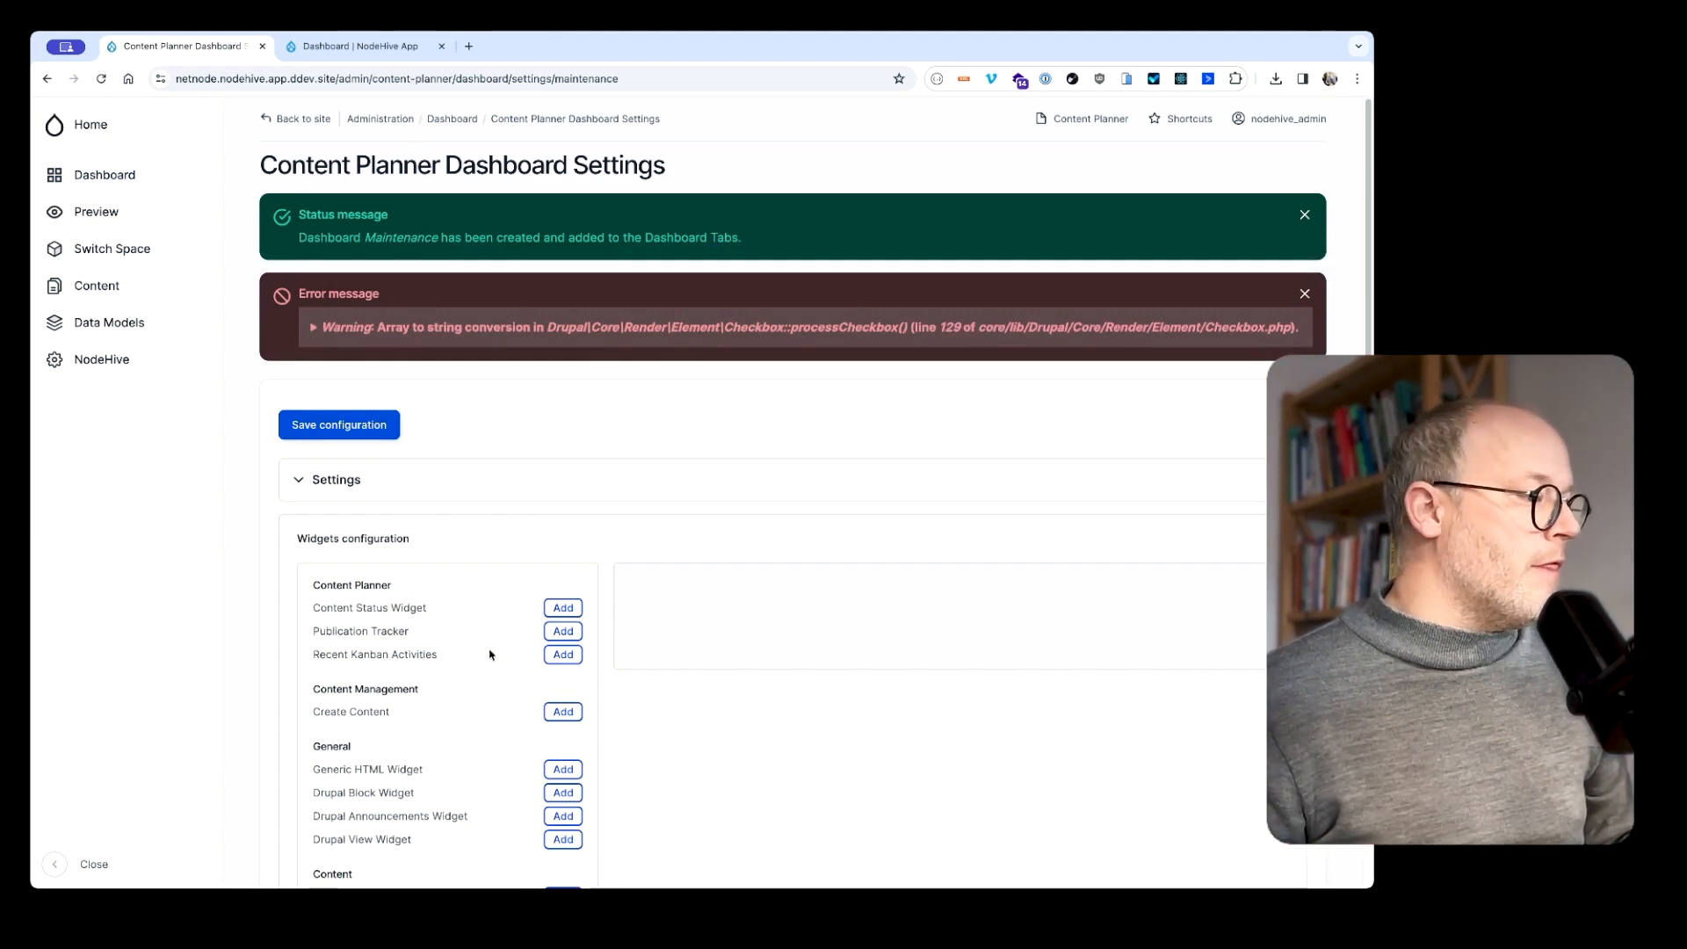
# Add the Database Table Report, System Information and Content Statistics widgets to the Maintenance dashboard, with Content Statistics placed first
pyautogui.scroll(-5, 474, 747)
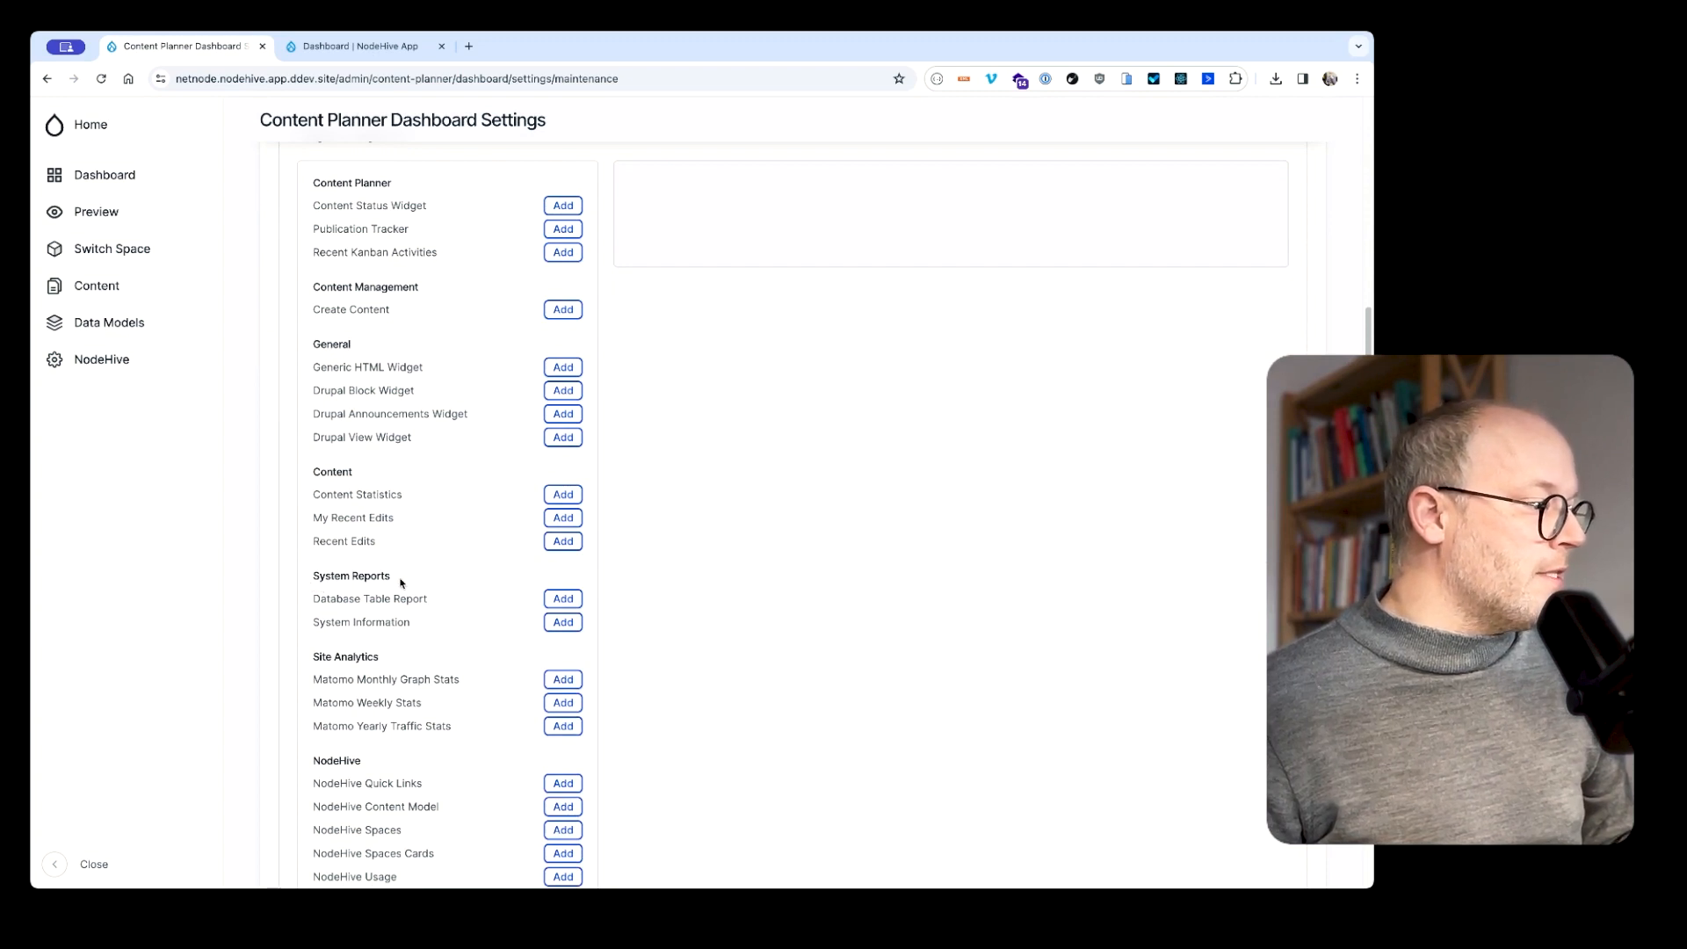
pyautogui.click(563, 600)
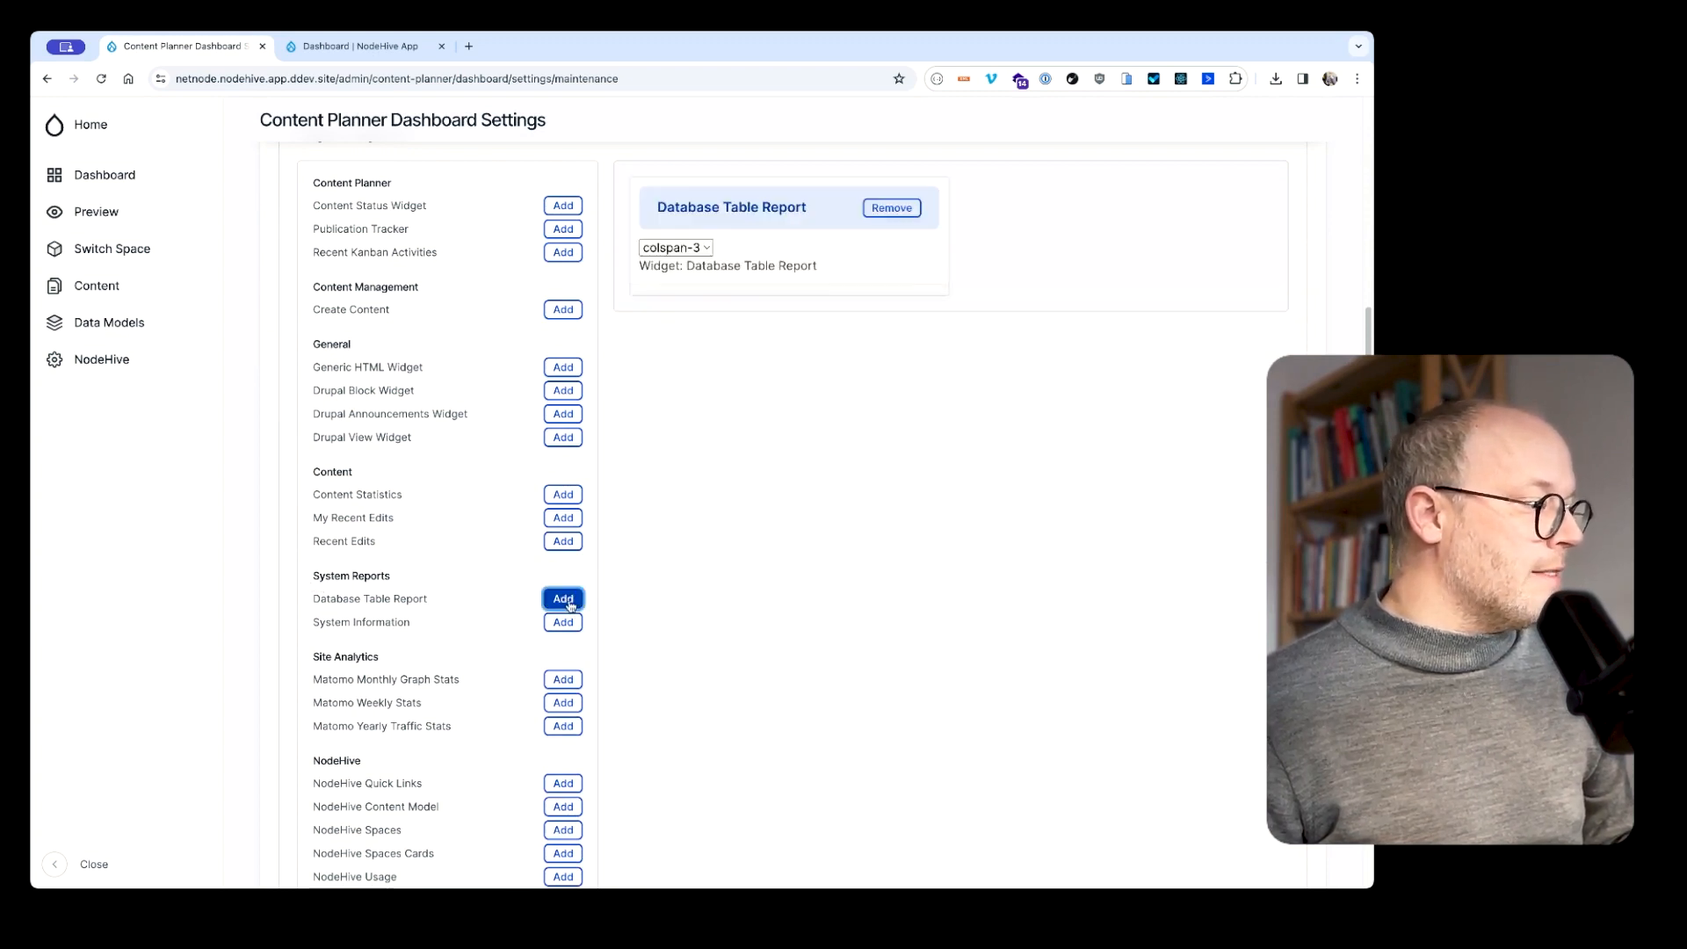
pyautogui.click(563, 623)
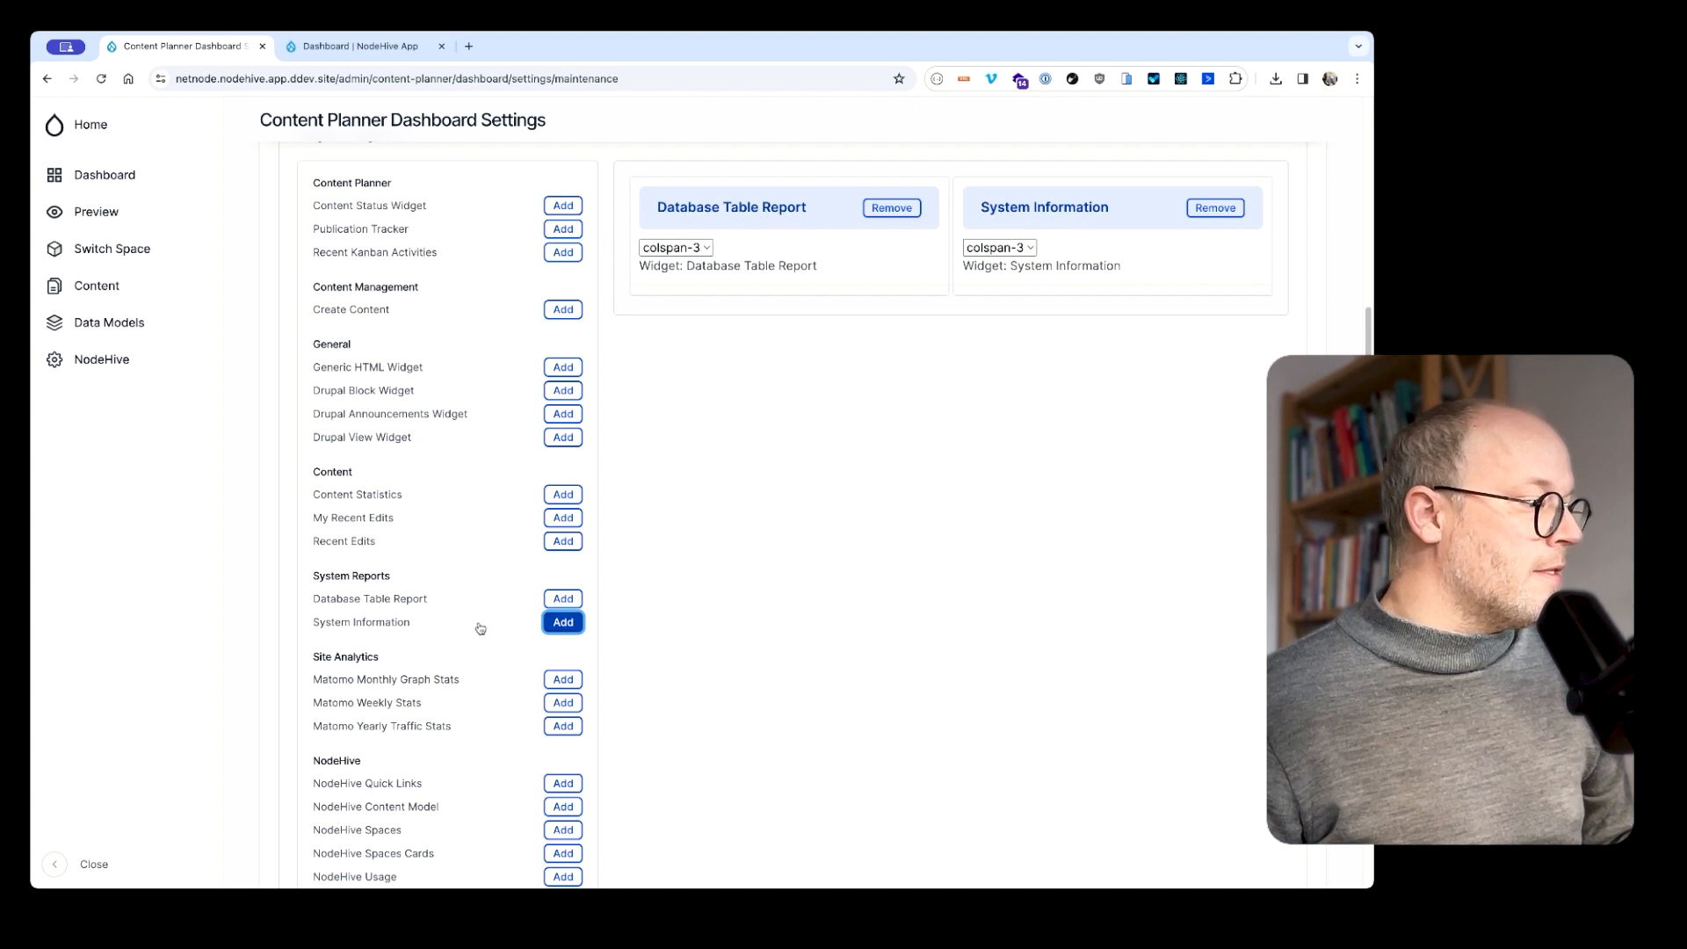
pyautogui.scroll(-1, 427, 749)
pyautogui.scroll(4, 423, 738)
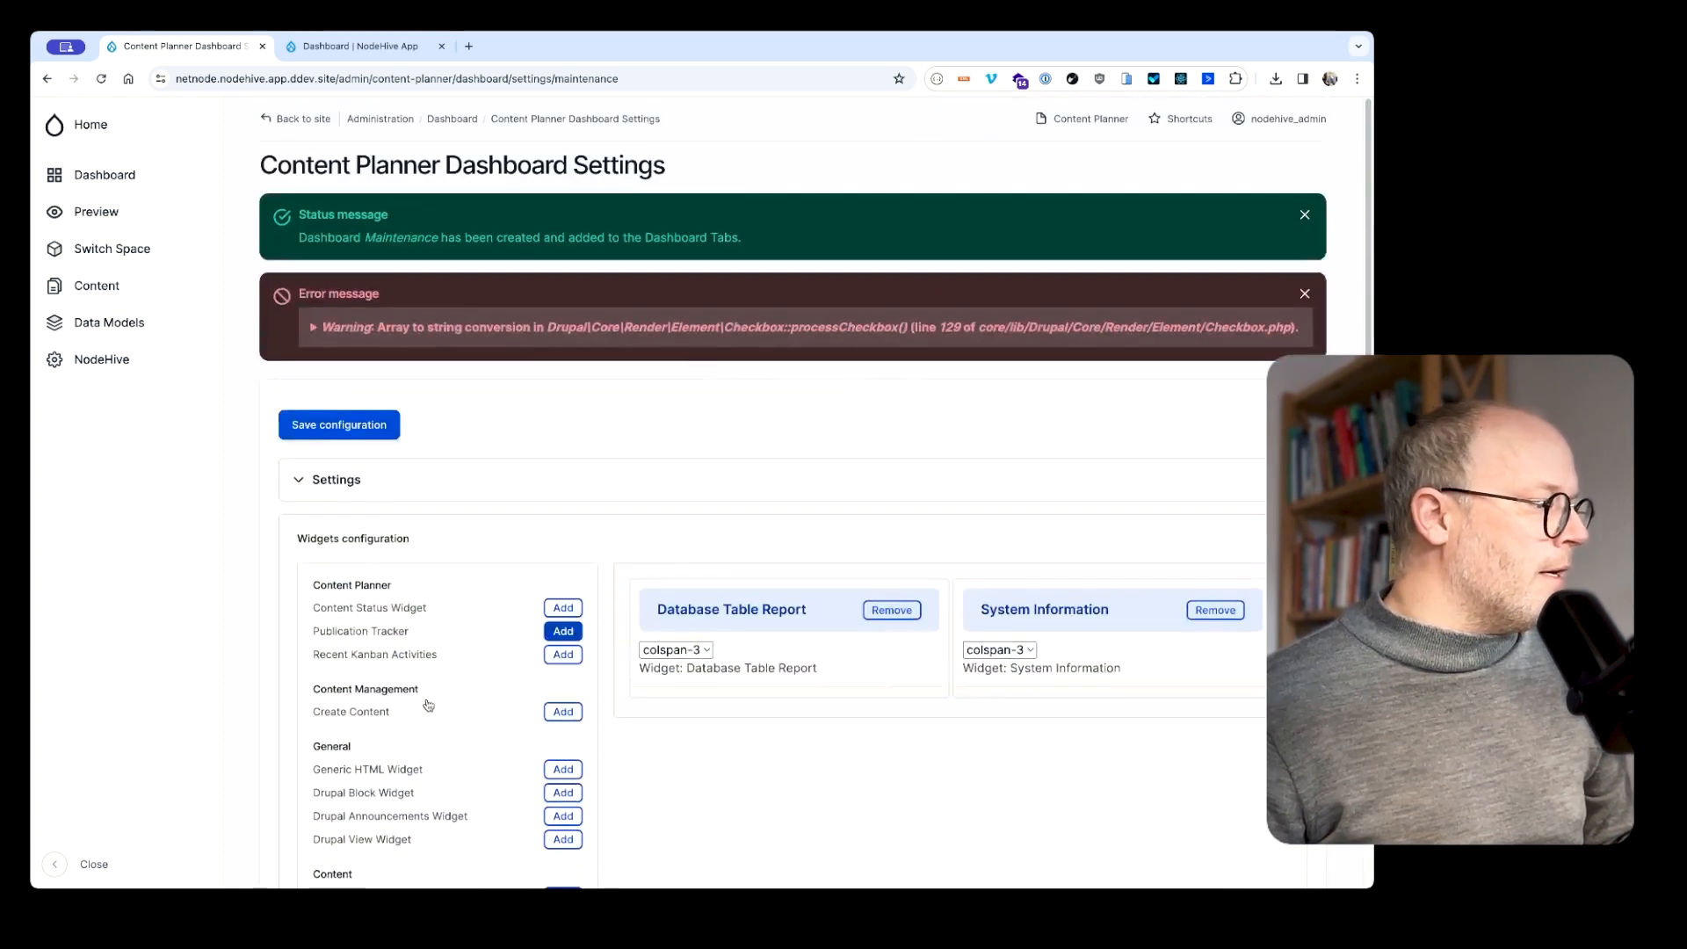
pyautogui.scroll(-1, 413, 615)
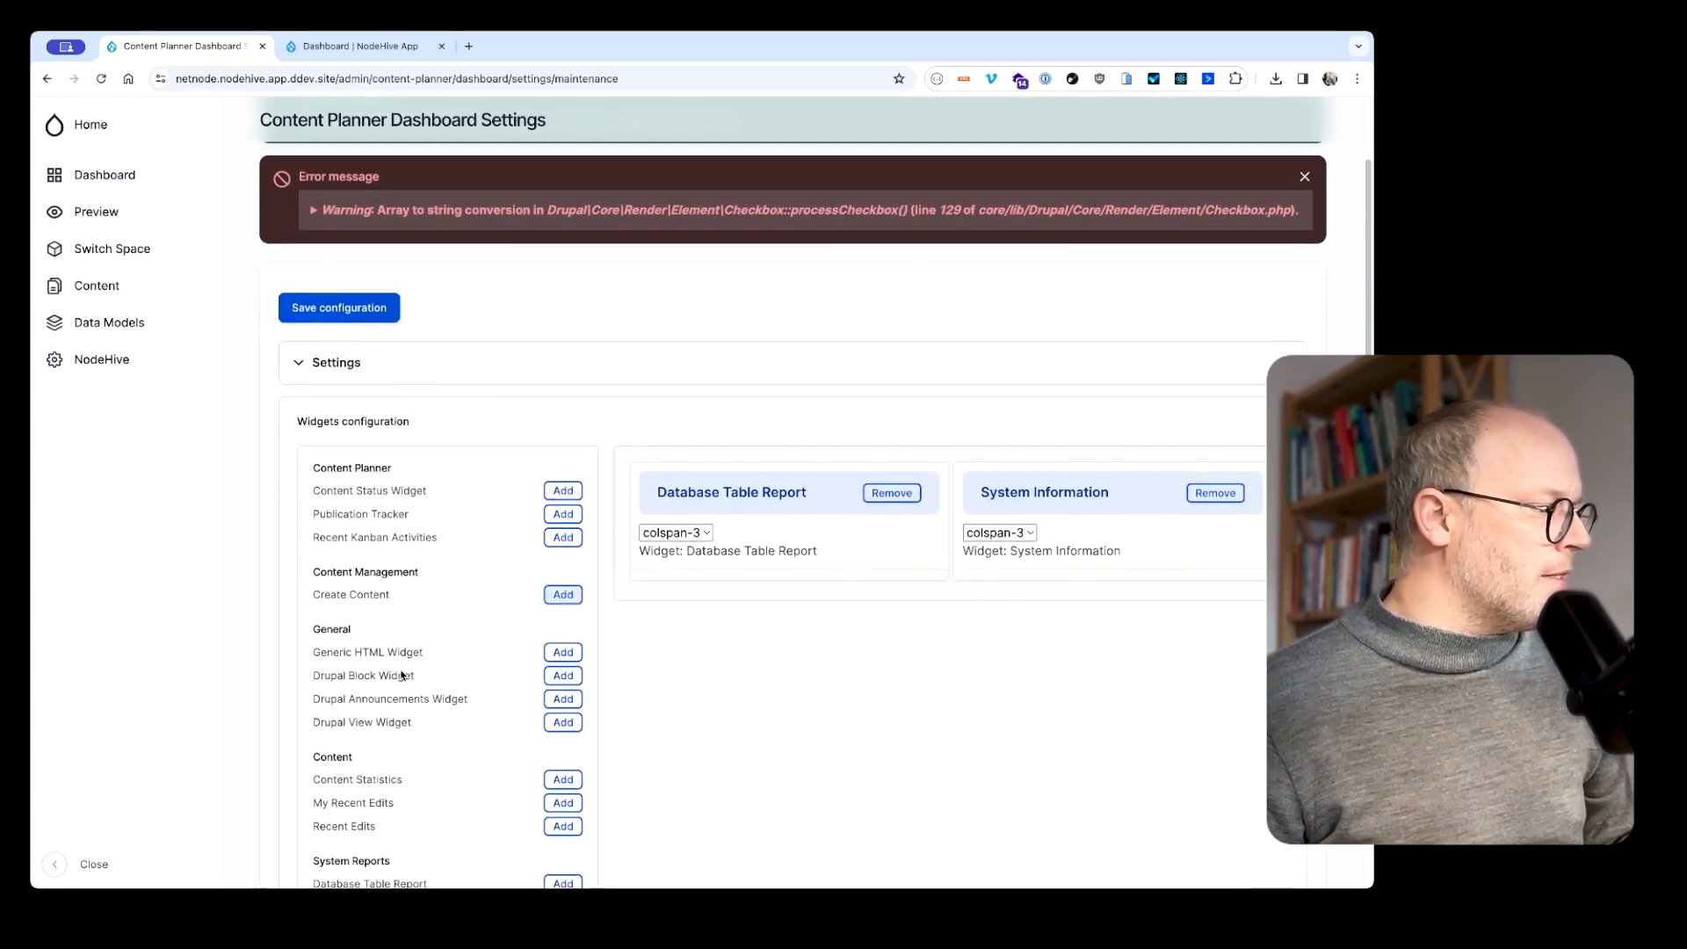
pyautogui.click(563, 761)
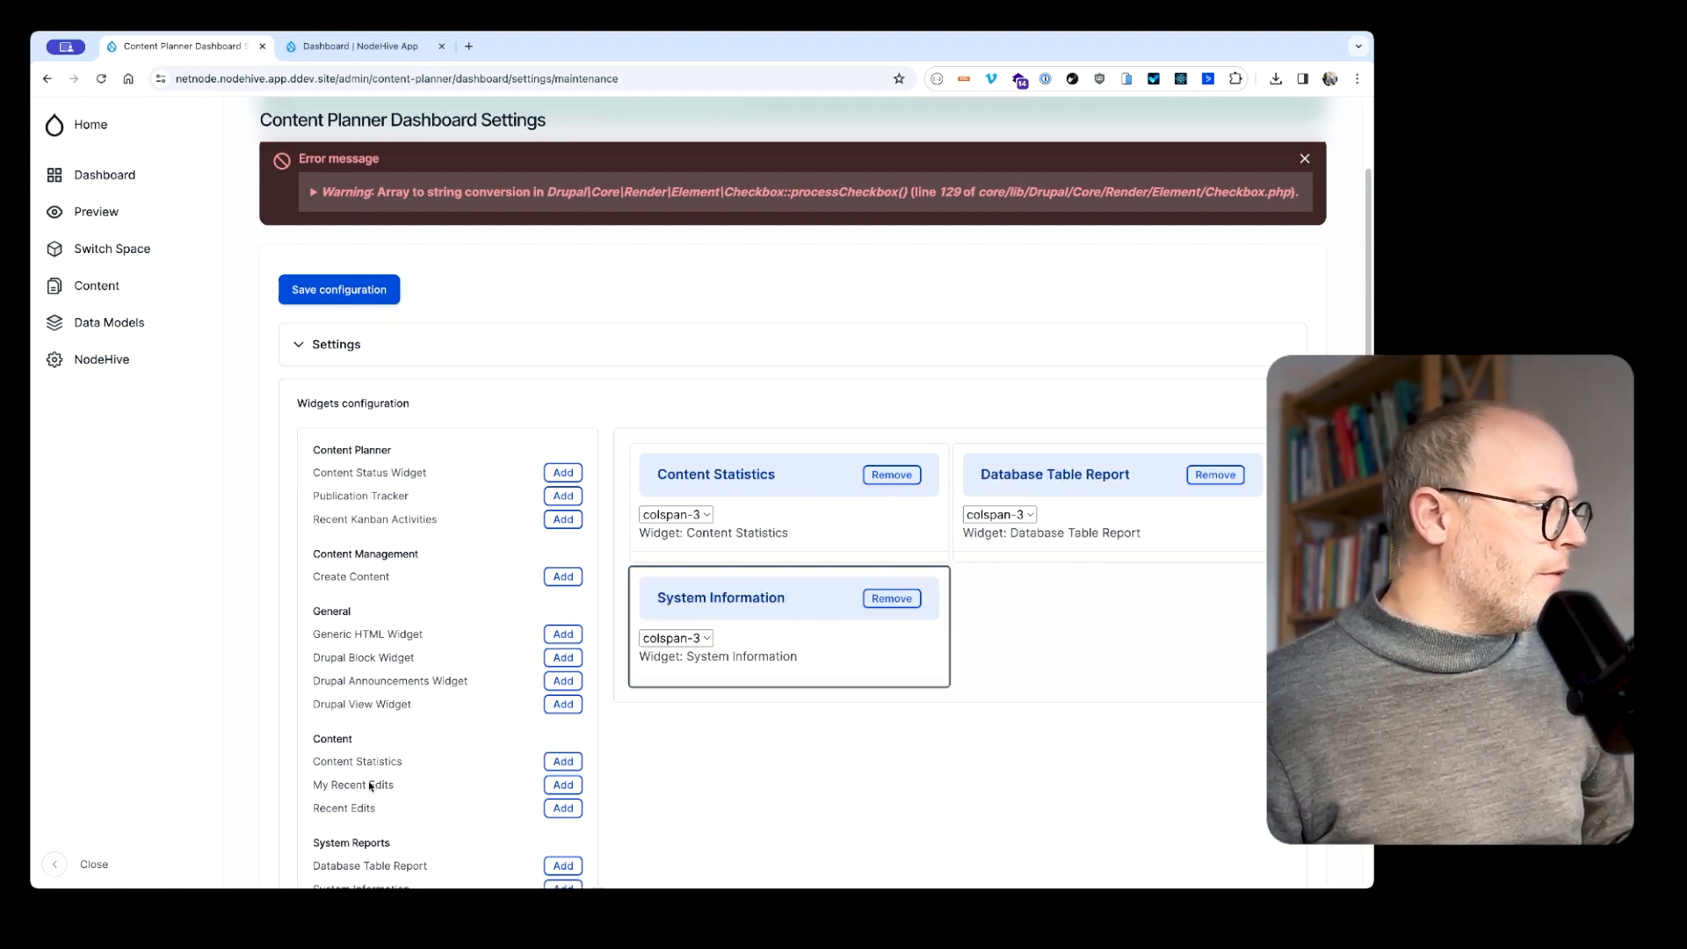
# Add the NodeHive Usage widget, move it ahead of the Database Table Report, and set its width to colspan-6
pyautogui.scroll(-5, 413, 756)
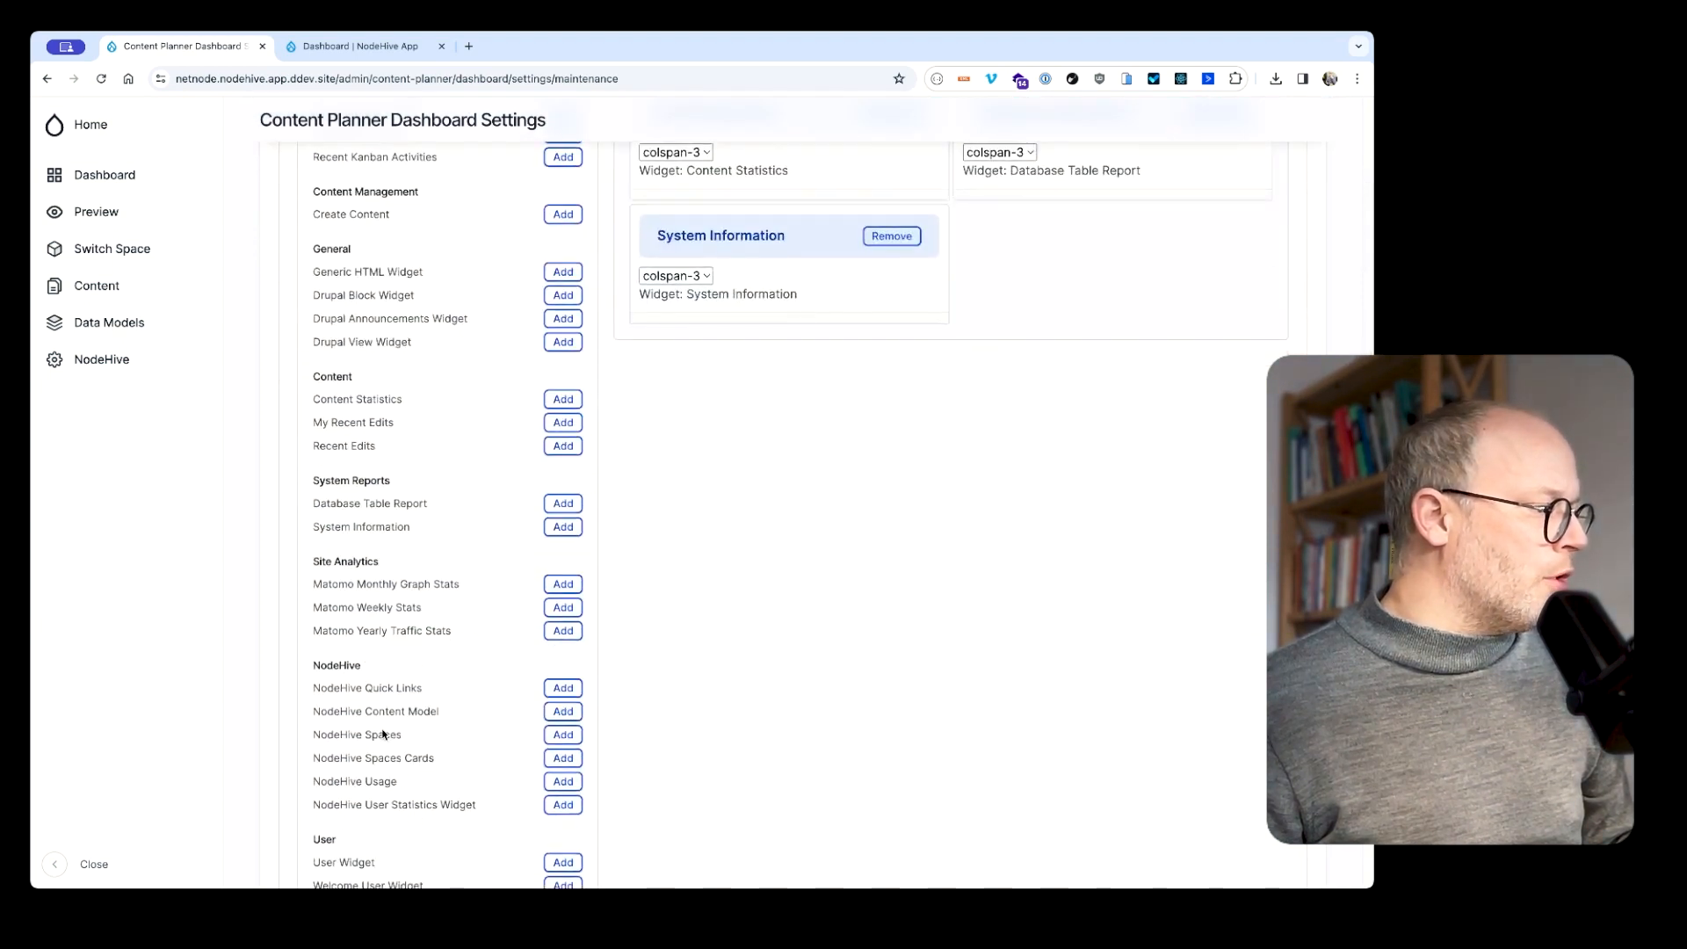
pyautogui.scroll(-1, 405, 743)
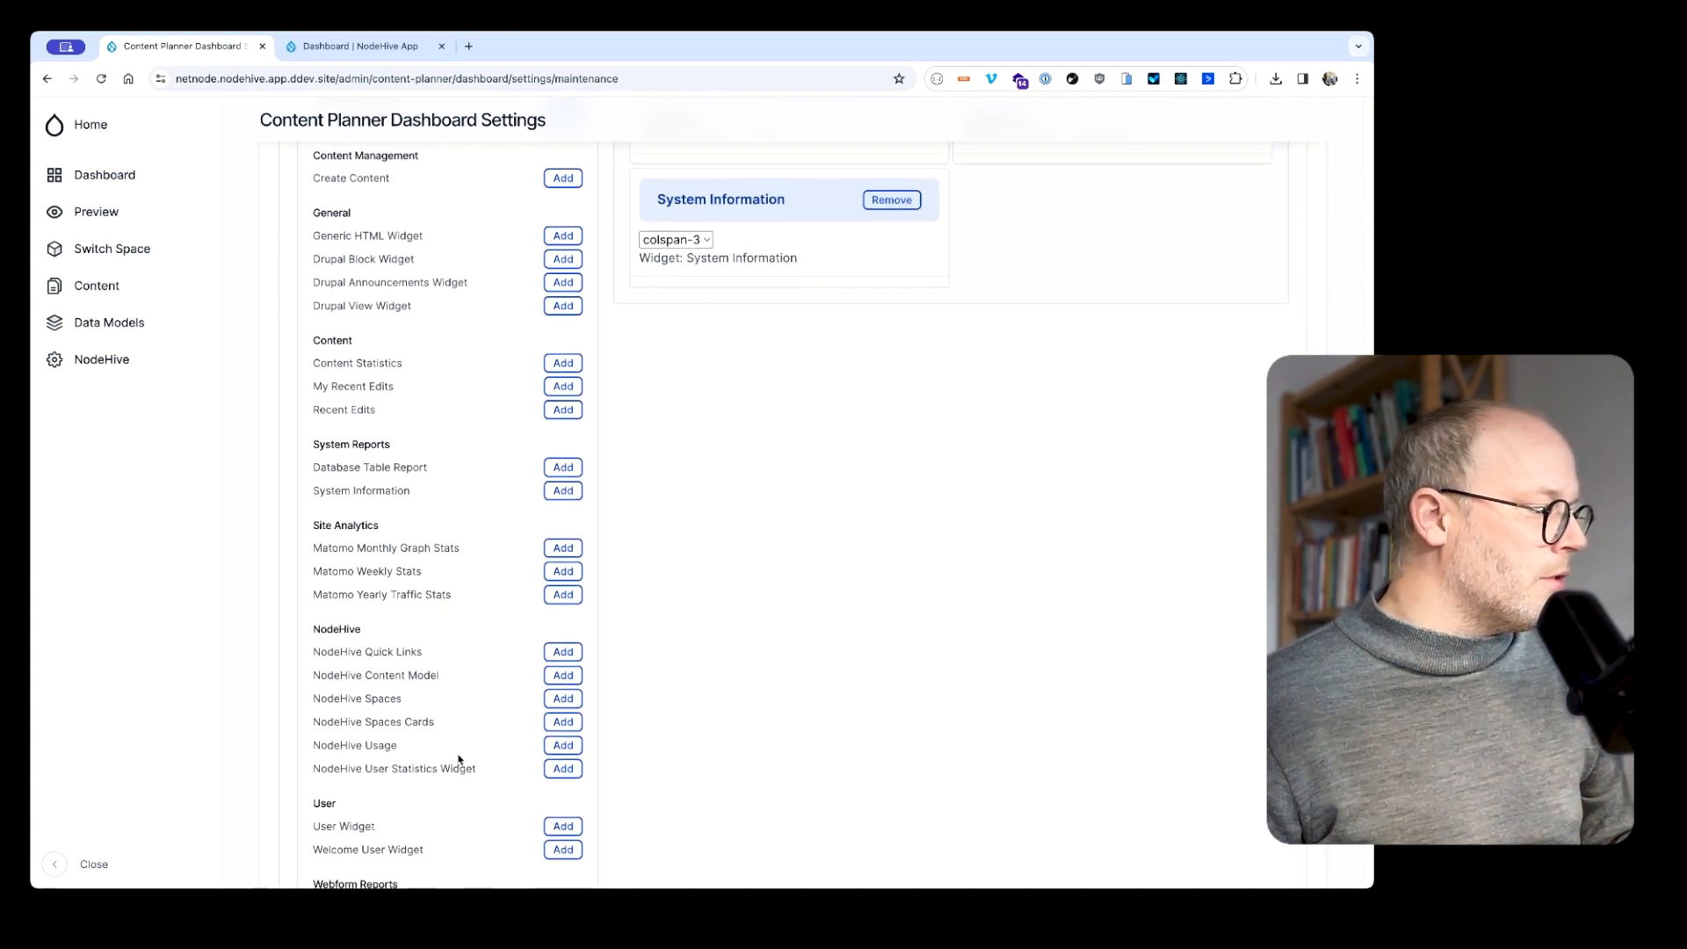
pyautogui.click(562, 746)
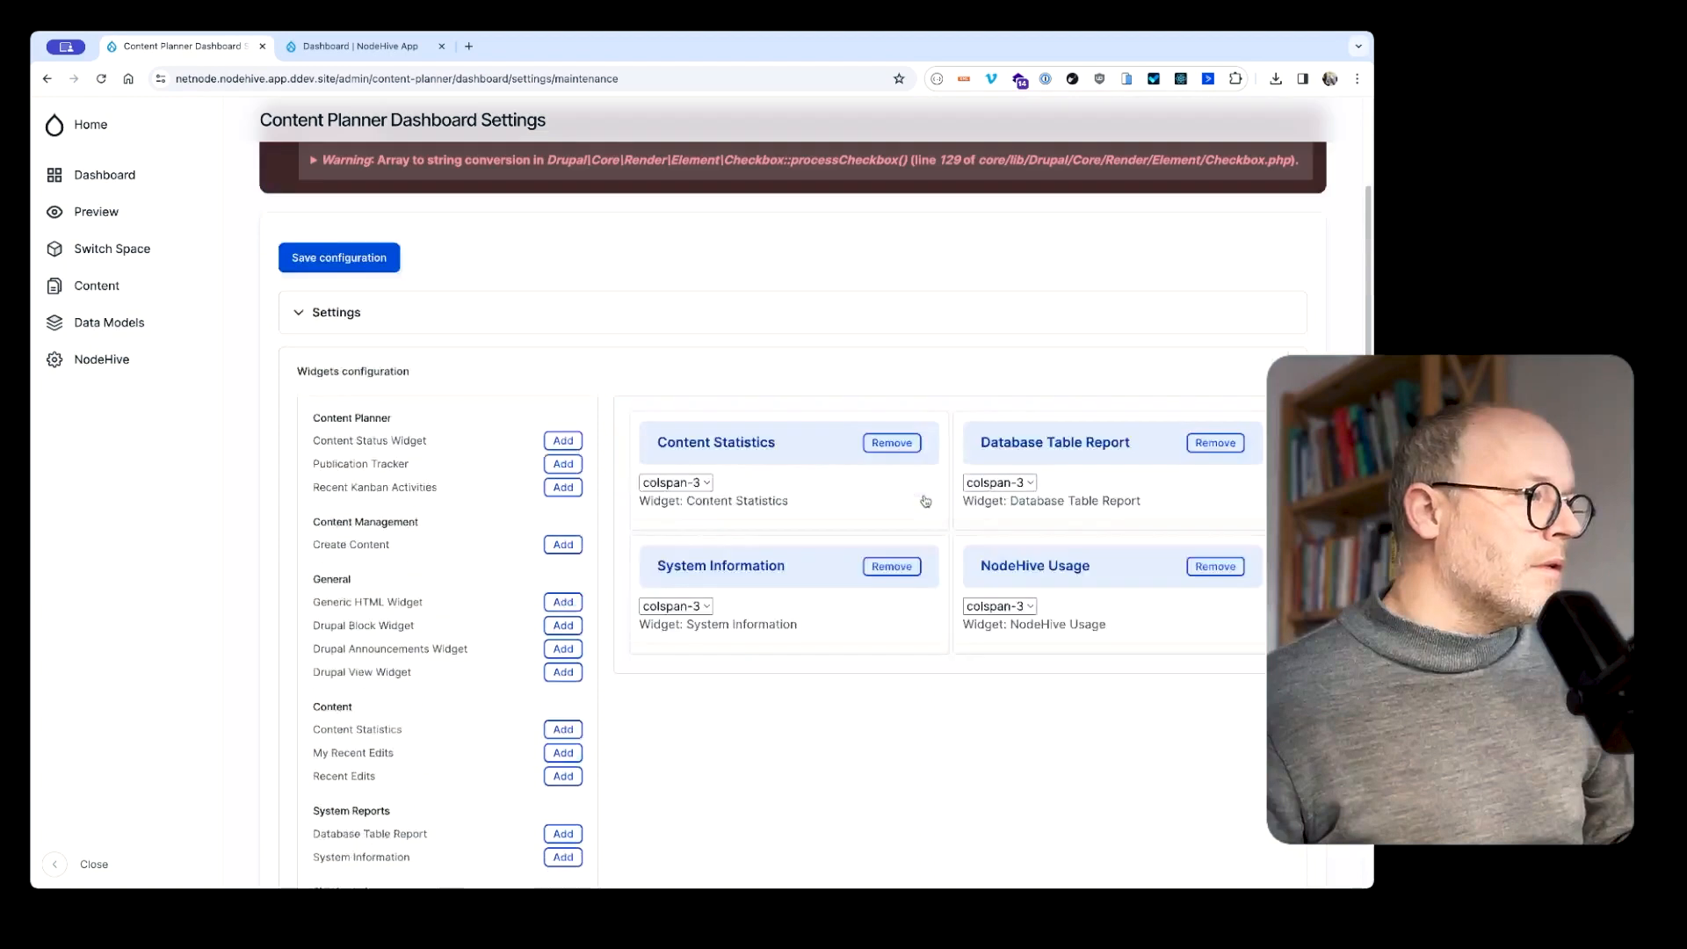
pyautogui.moveTo(977, 442); pyautogui.dragTo(980, 447)
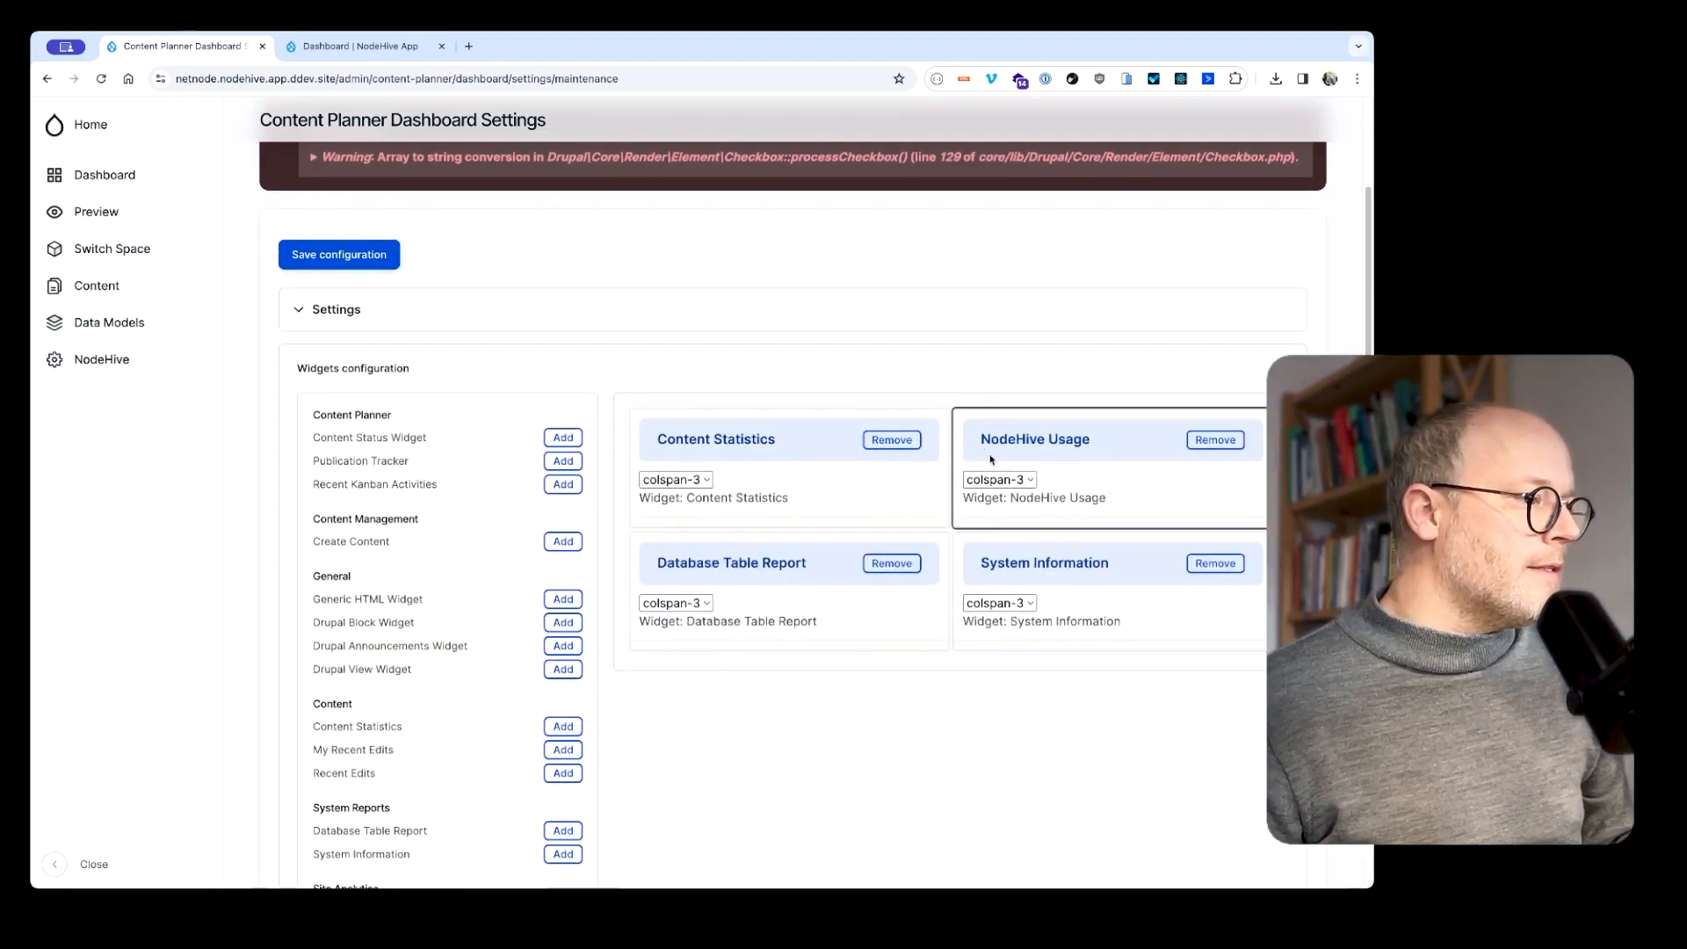
pyautogui.click(1002, 479)
pyautogui.click(1009, 545)
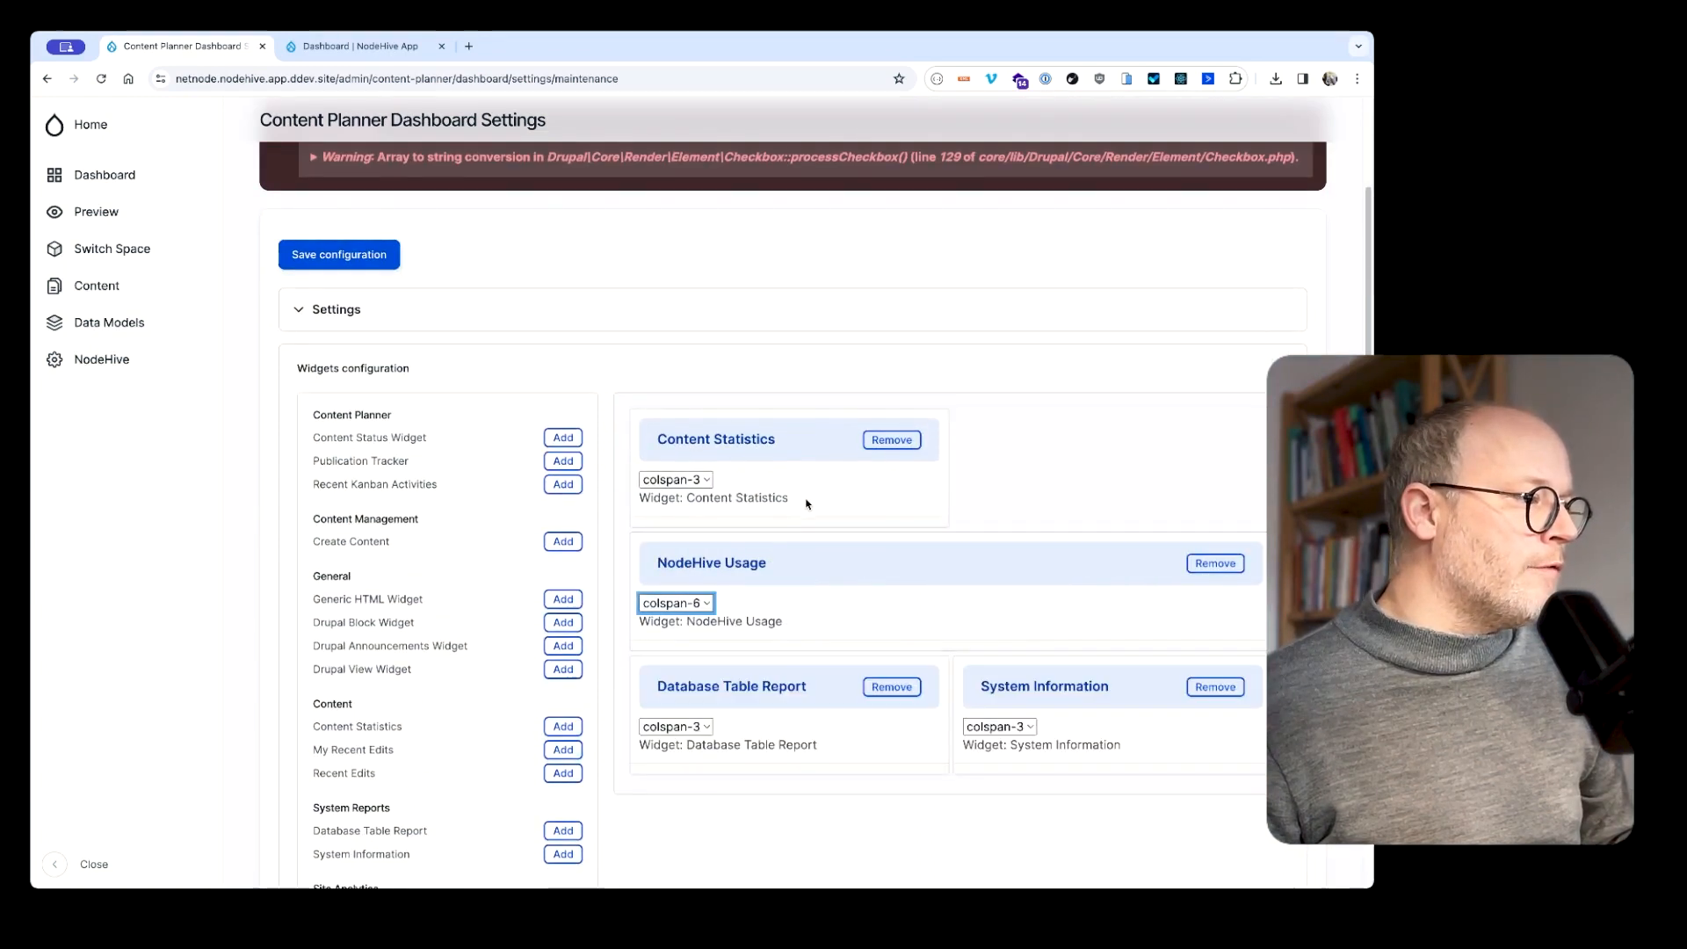
# Add the NodeHive Content Model and NodeHive Quick Links widgets to the Maintenance dashboard
pyautogui.scroll(-4, 492, 615)
pyautogui.scroll(-1, 351, 686)
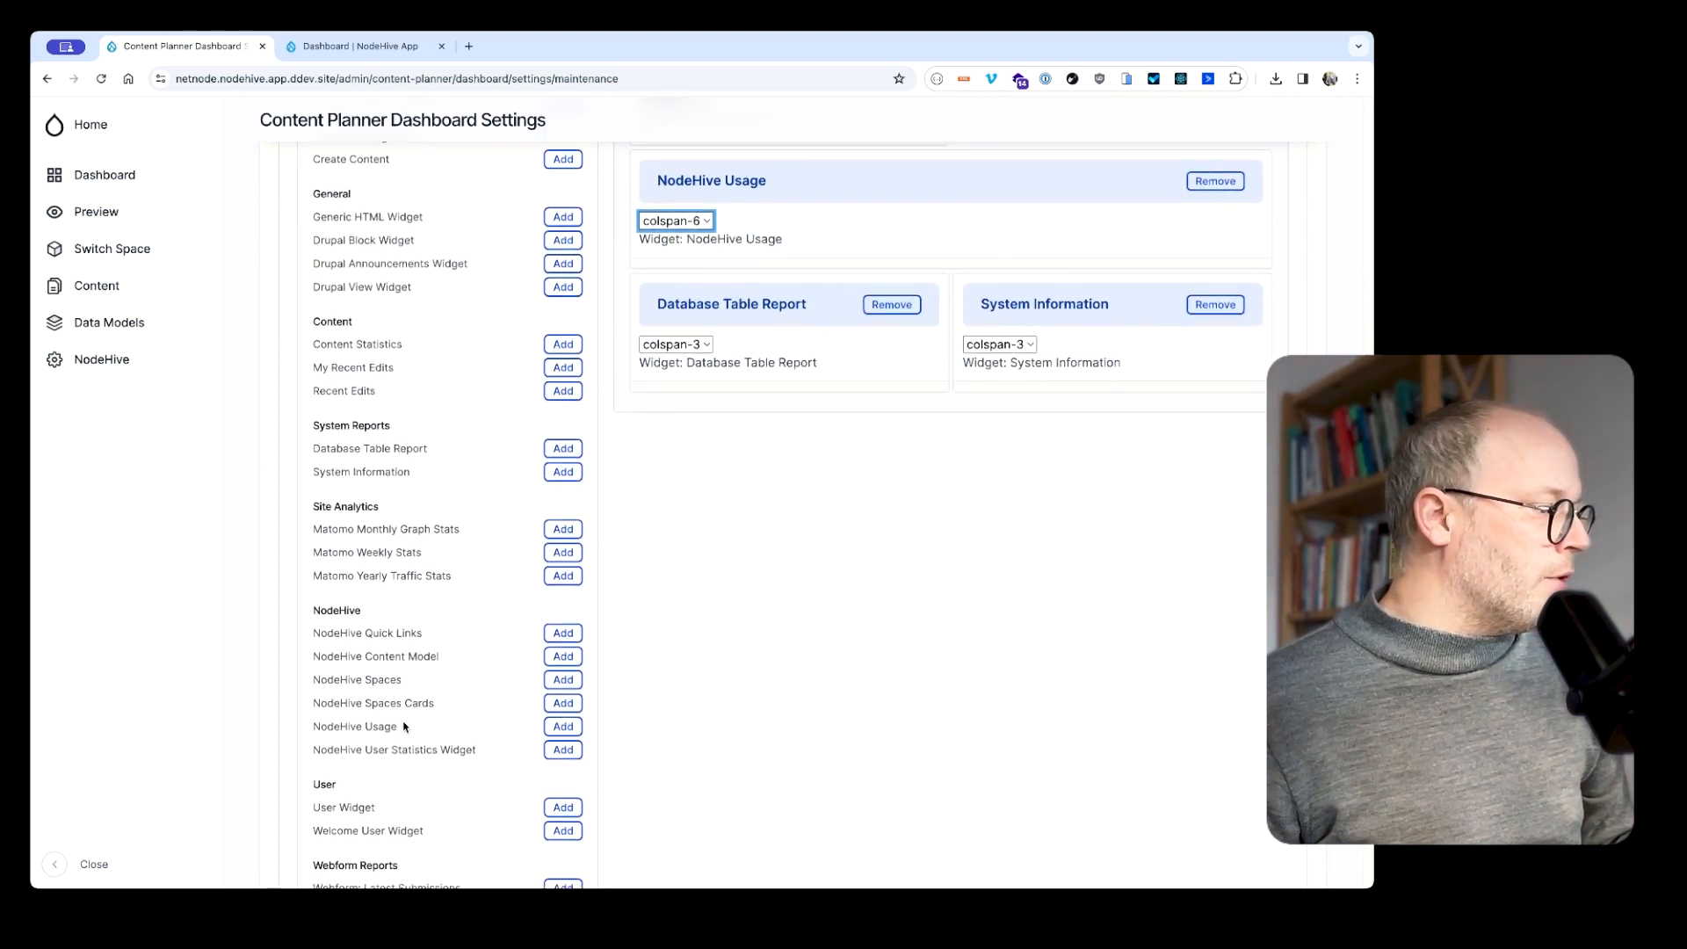
pyautogui.click(563, 657)
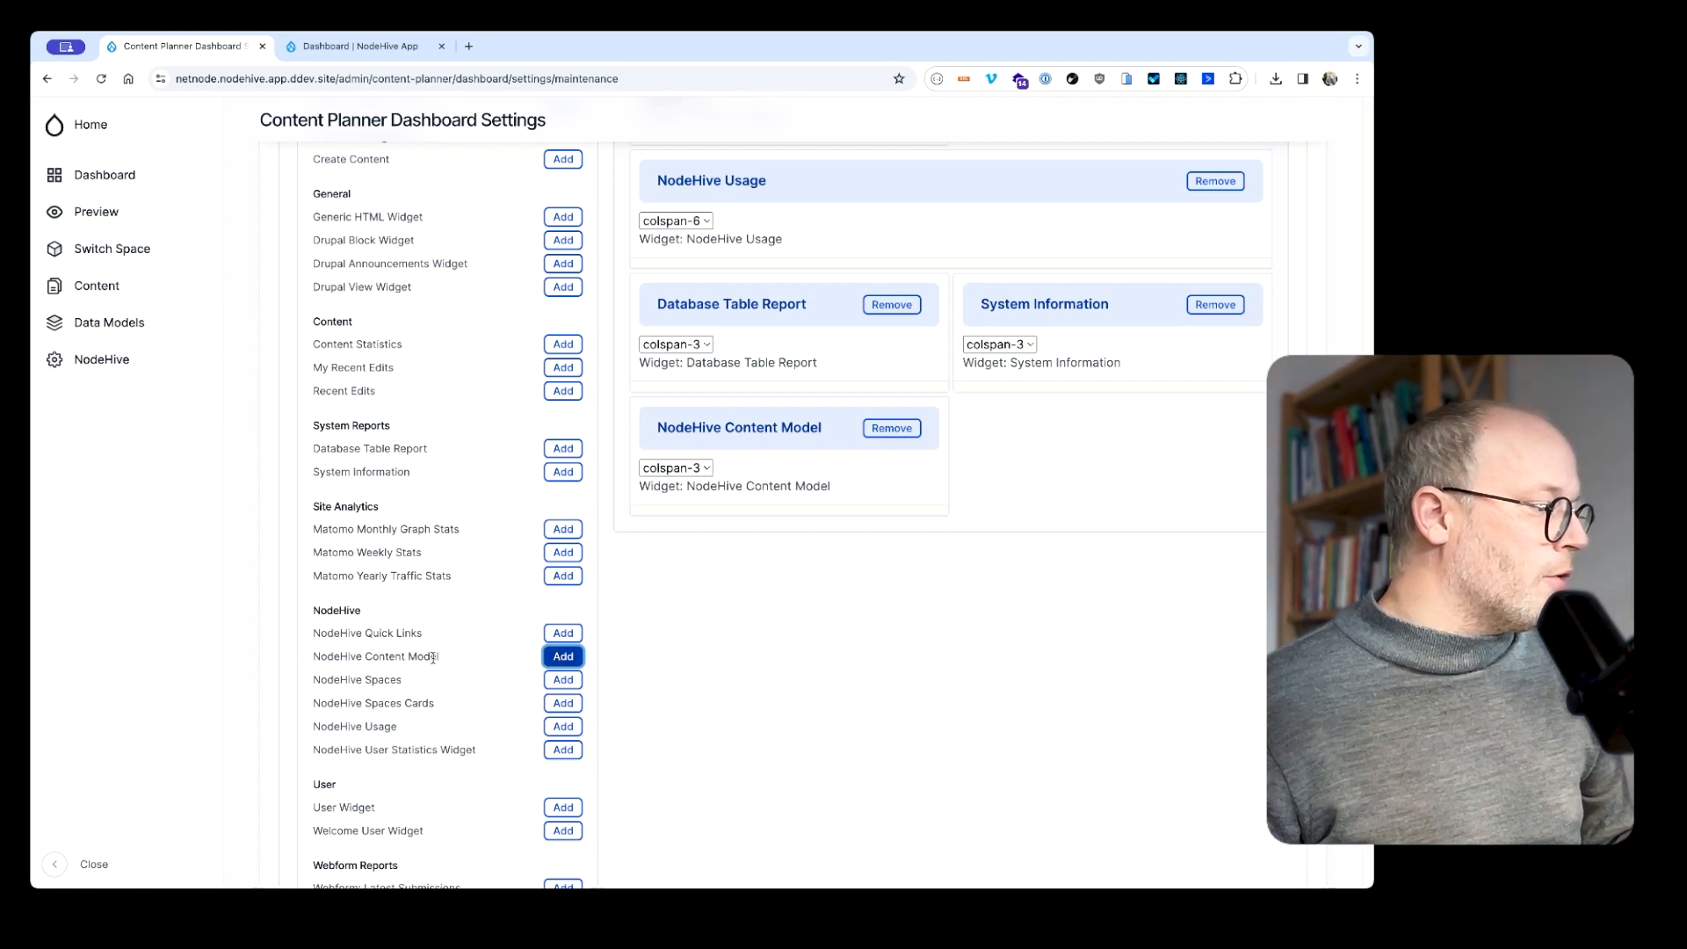
pyautogui.click(550, 637)
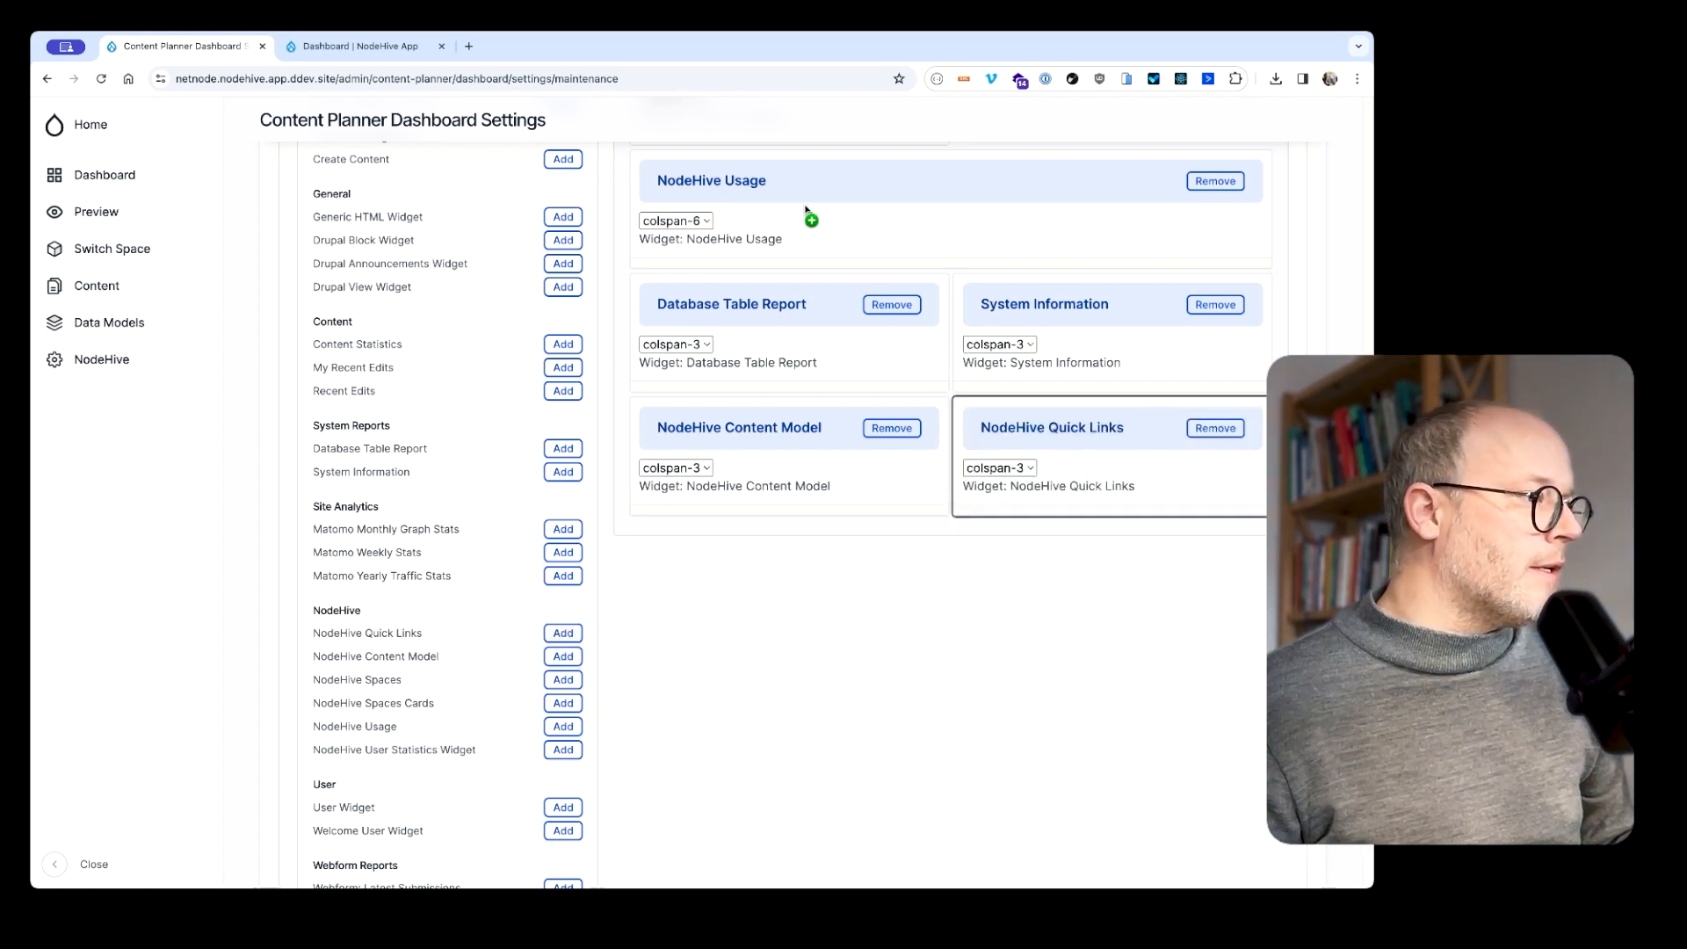
# Move the NodeHive Quick Links widget to the first position, ahead of Content Statistics, and set its width to colspan-6
pyautogui.moveTo(764, 173); pyautogui.dragTo(763, 174)
pyautogui.scroll(3, 766, 335)
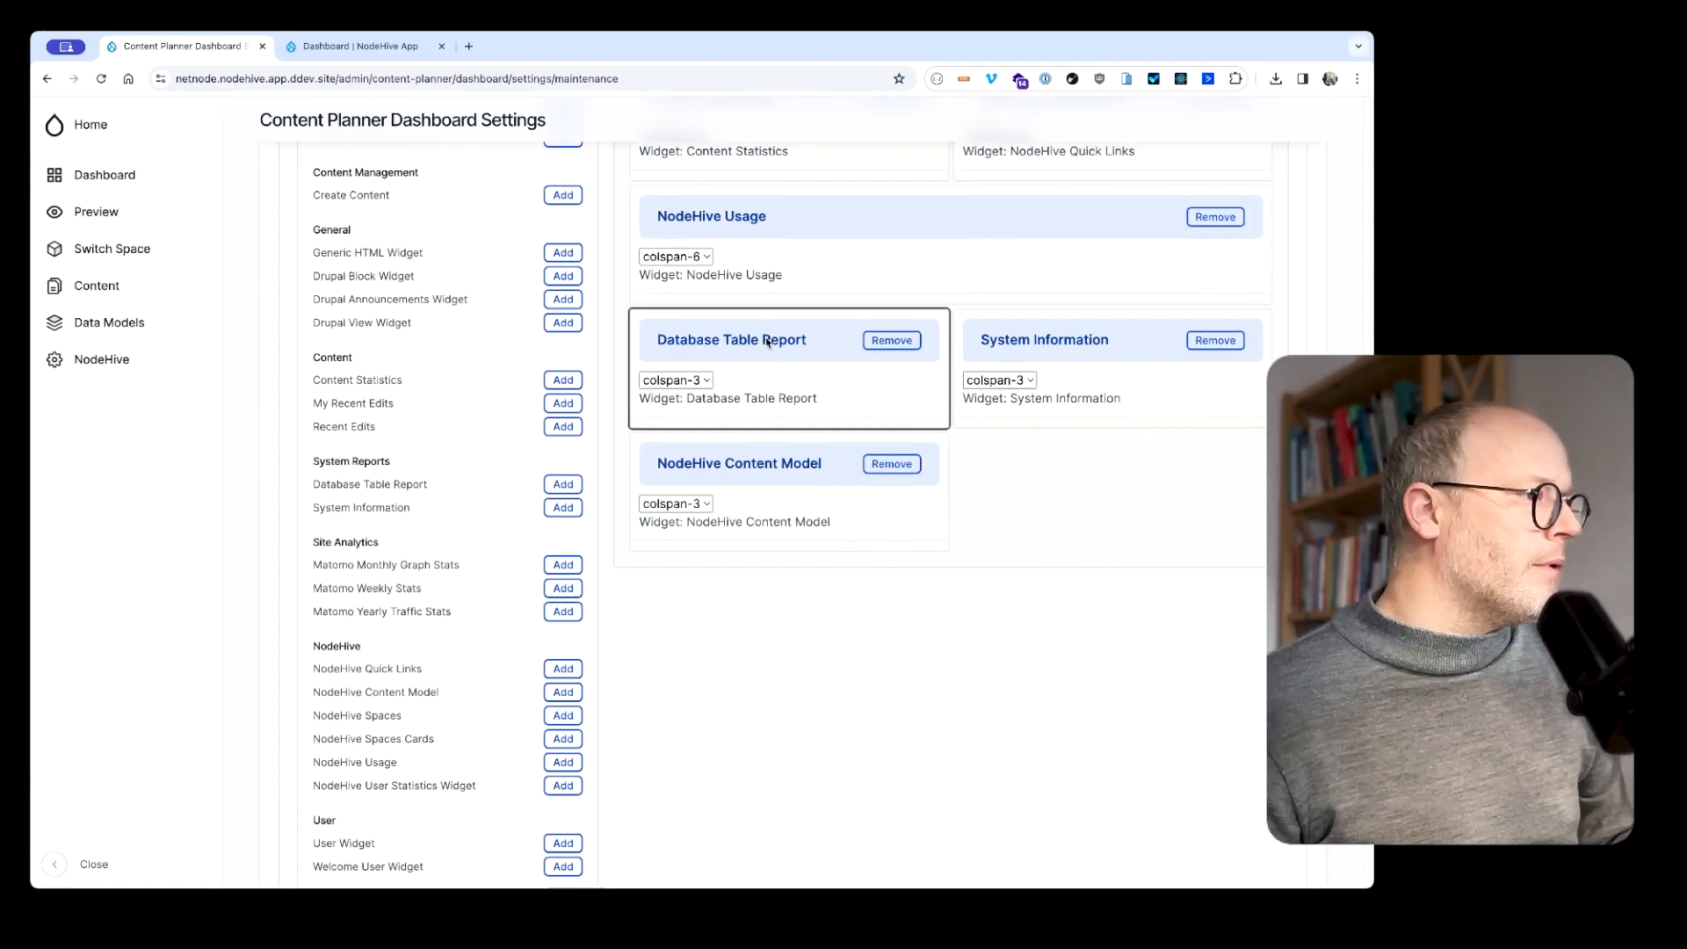
pyautogui.moveTo(694, 291); pyautogui.dragTo(1036, 292)
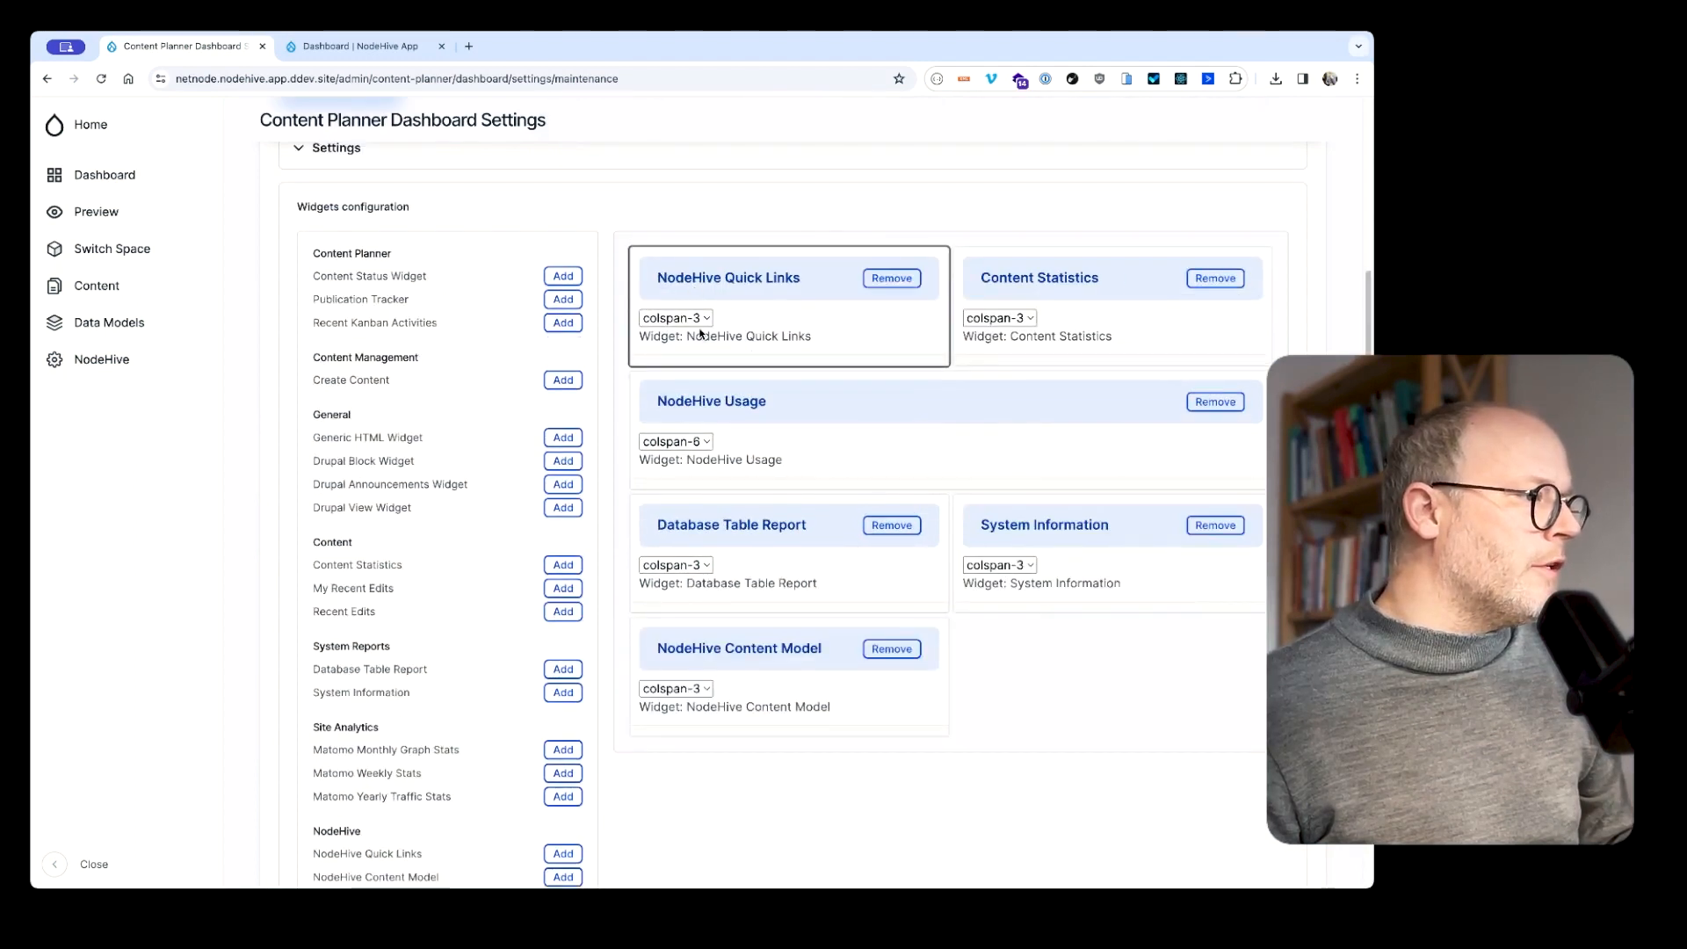
pyautogui.click(699, 387)
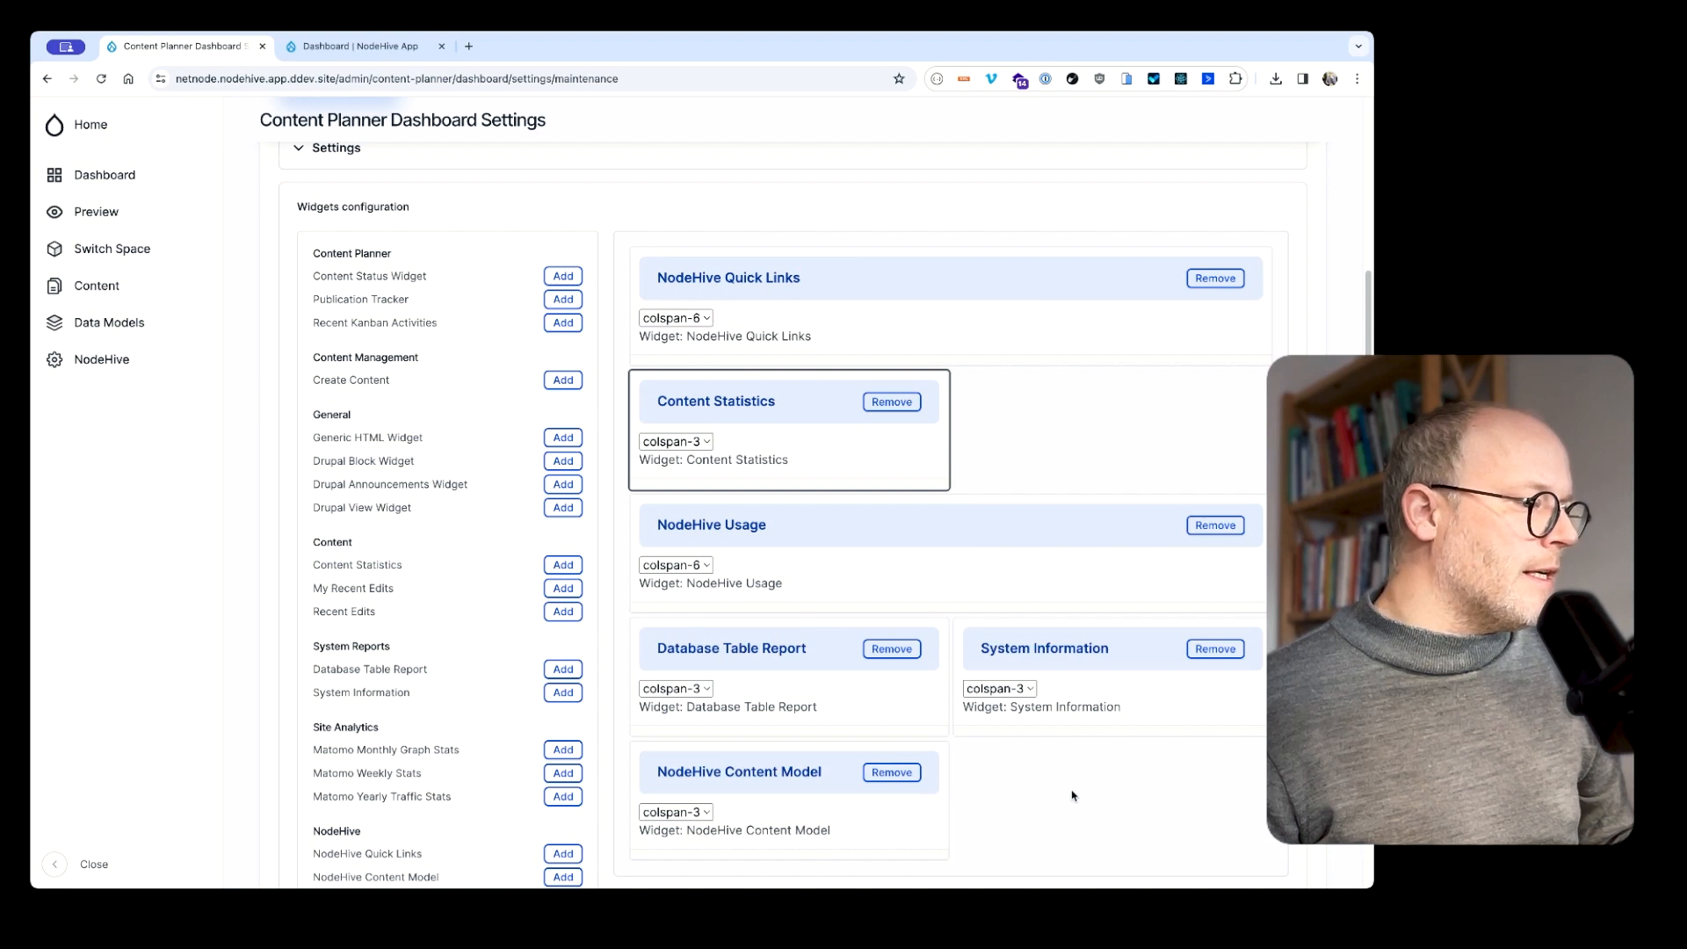
# Move Content Statistics to the end, set the NodeHive Content Model width to colspan-6, and save the dashboard configuration
pyautogui.moveTo(778, 798); pyautogui.dragTo(780, 789)
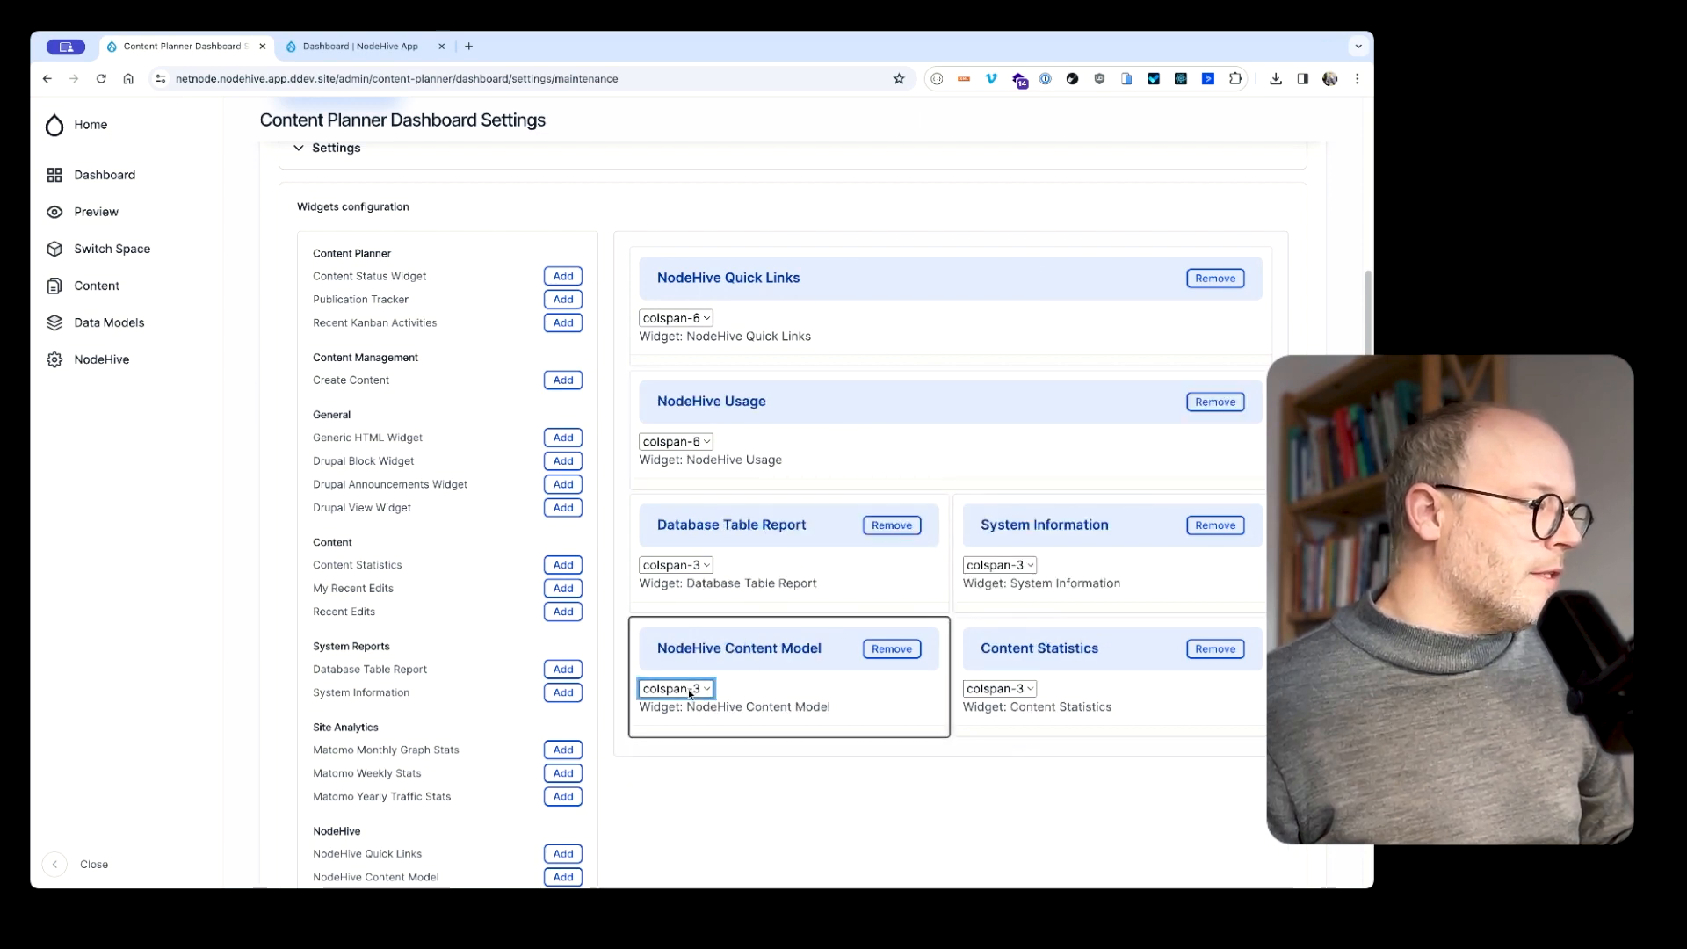
pyautogui.click(726, 664)
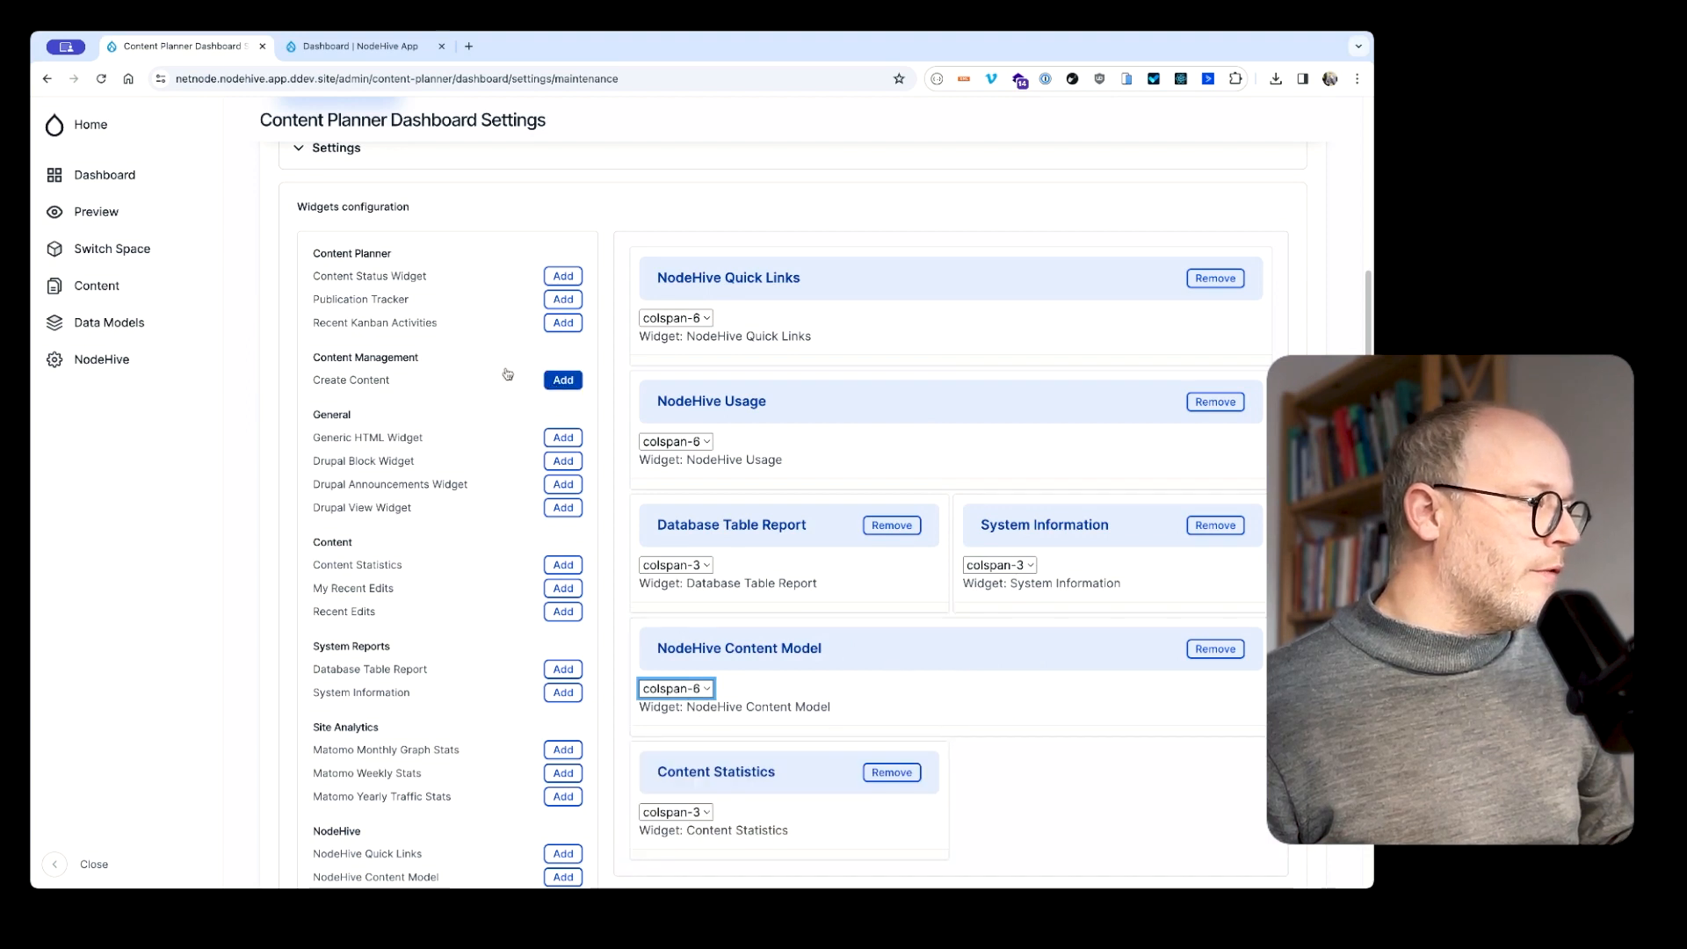
pyautogui.scroll(4, 309, 174)
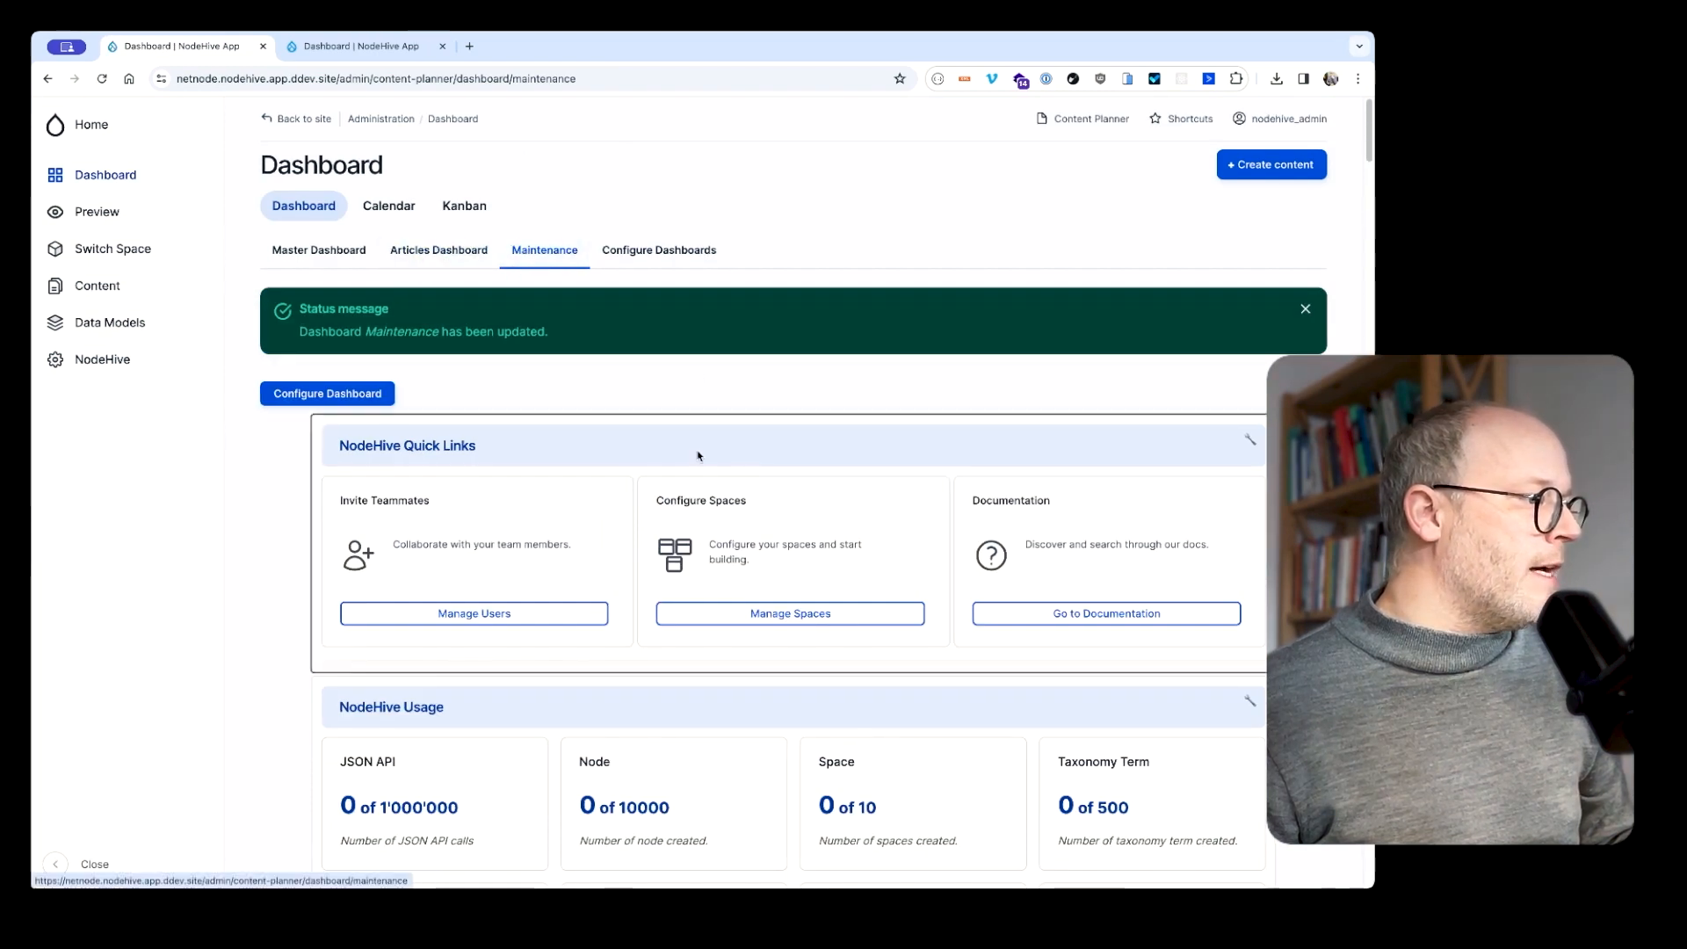
# Review the Maintenance dashboard and check where its quick links for managing users, managing spaces and documentation lead
pyautogui.scroll(-3, 1211, 511)
pyautogui.scroll(2, 914, 439)
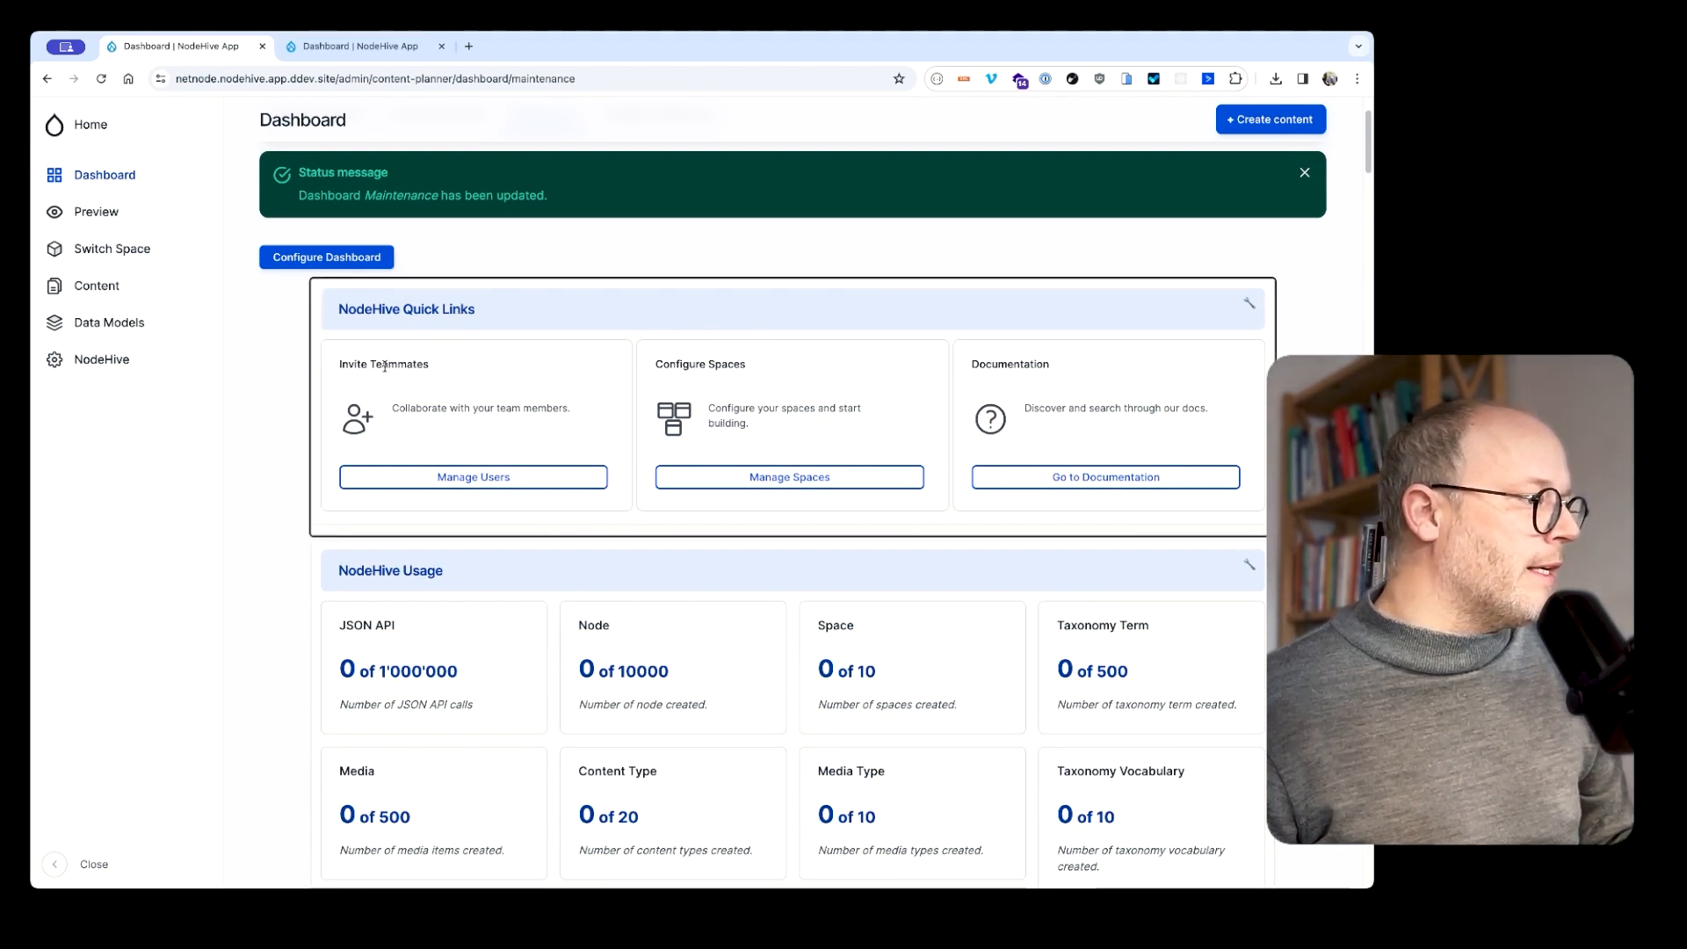
pyautogui.click(472, 484)
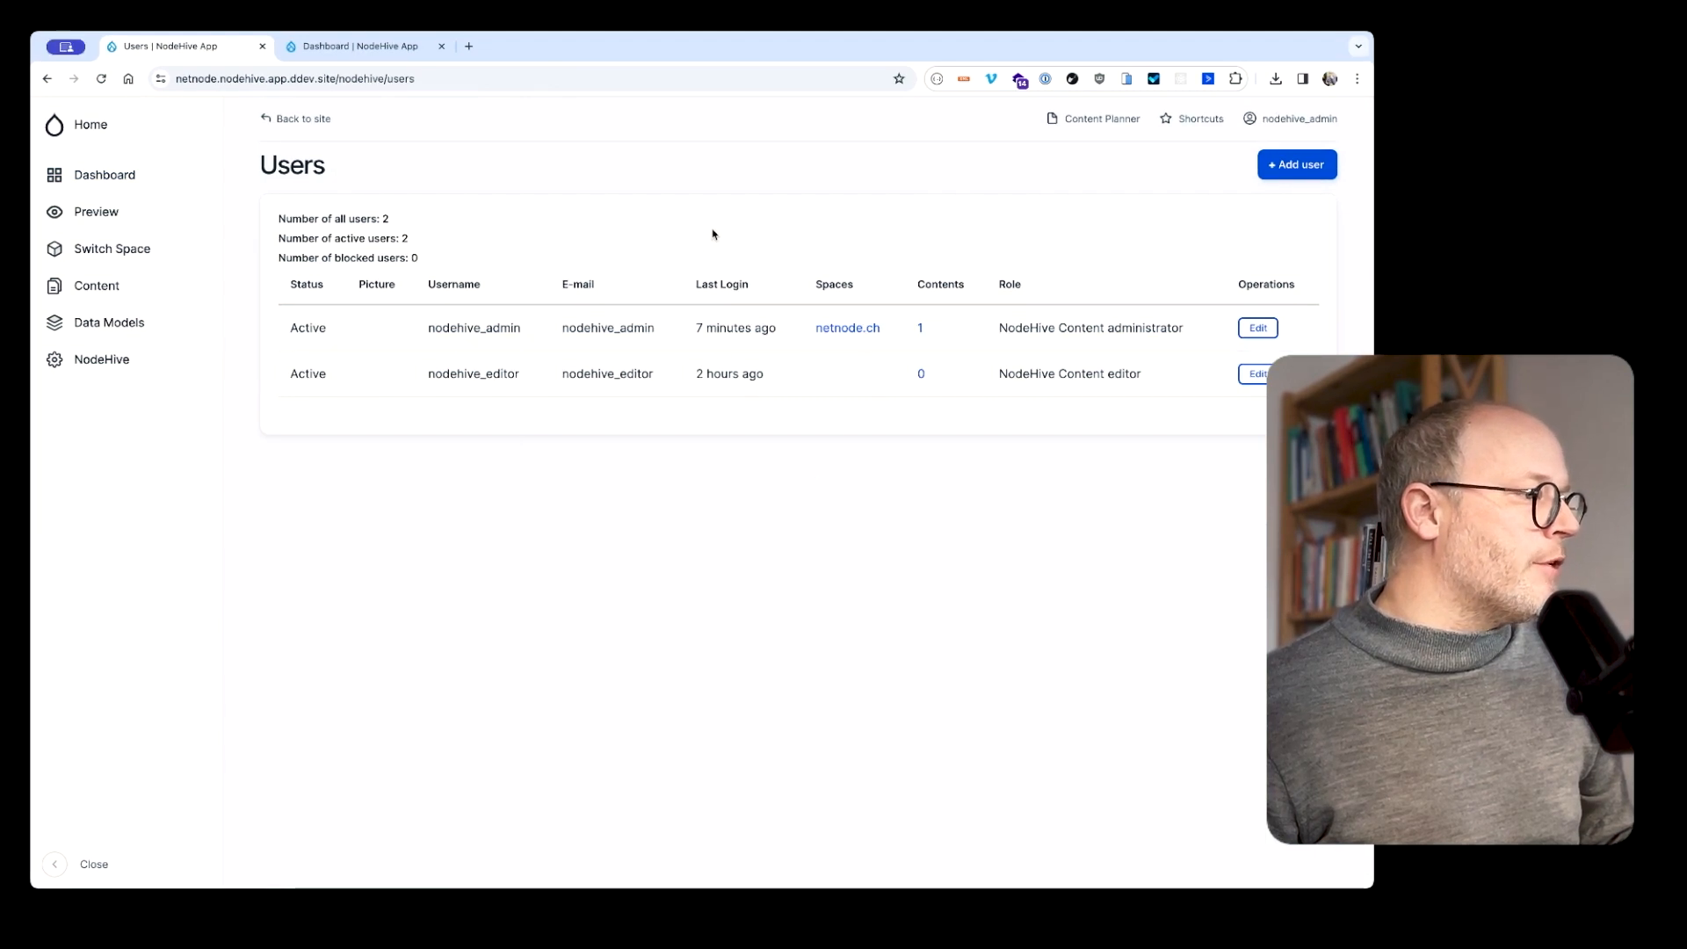
pyautogui.press('super+Left')
pyautogui.click(810, 483)
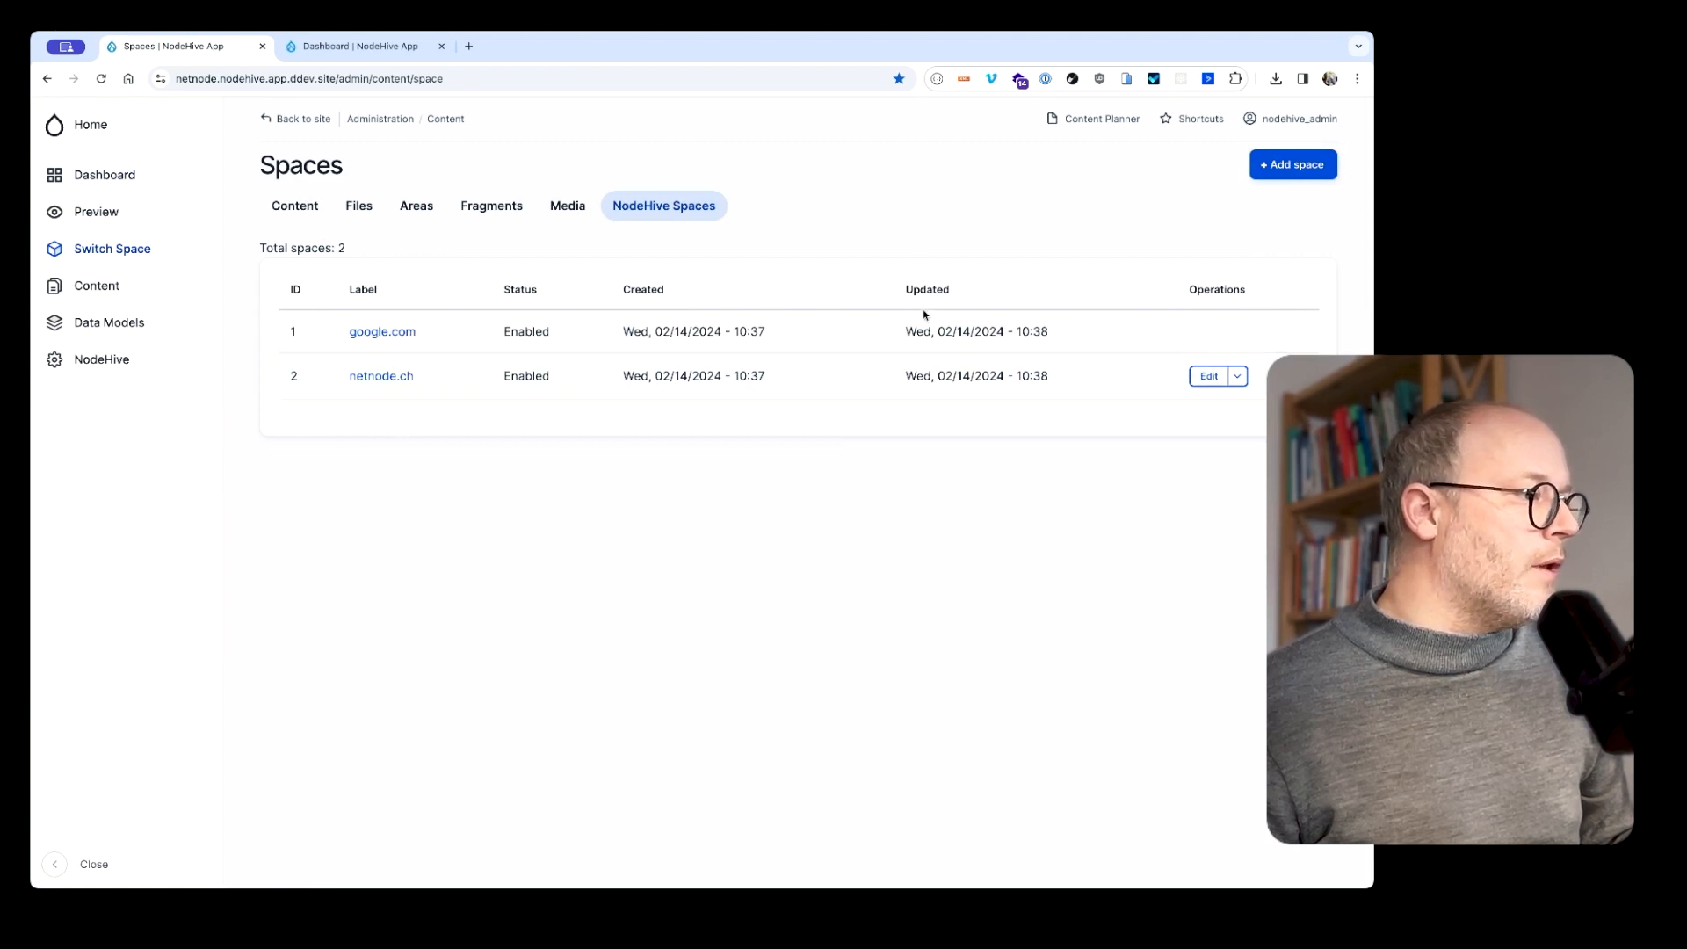
pyautogui.press('super+Left')
pyautogui.click(1104, 476)
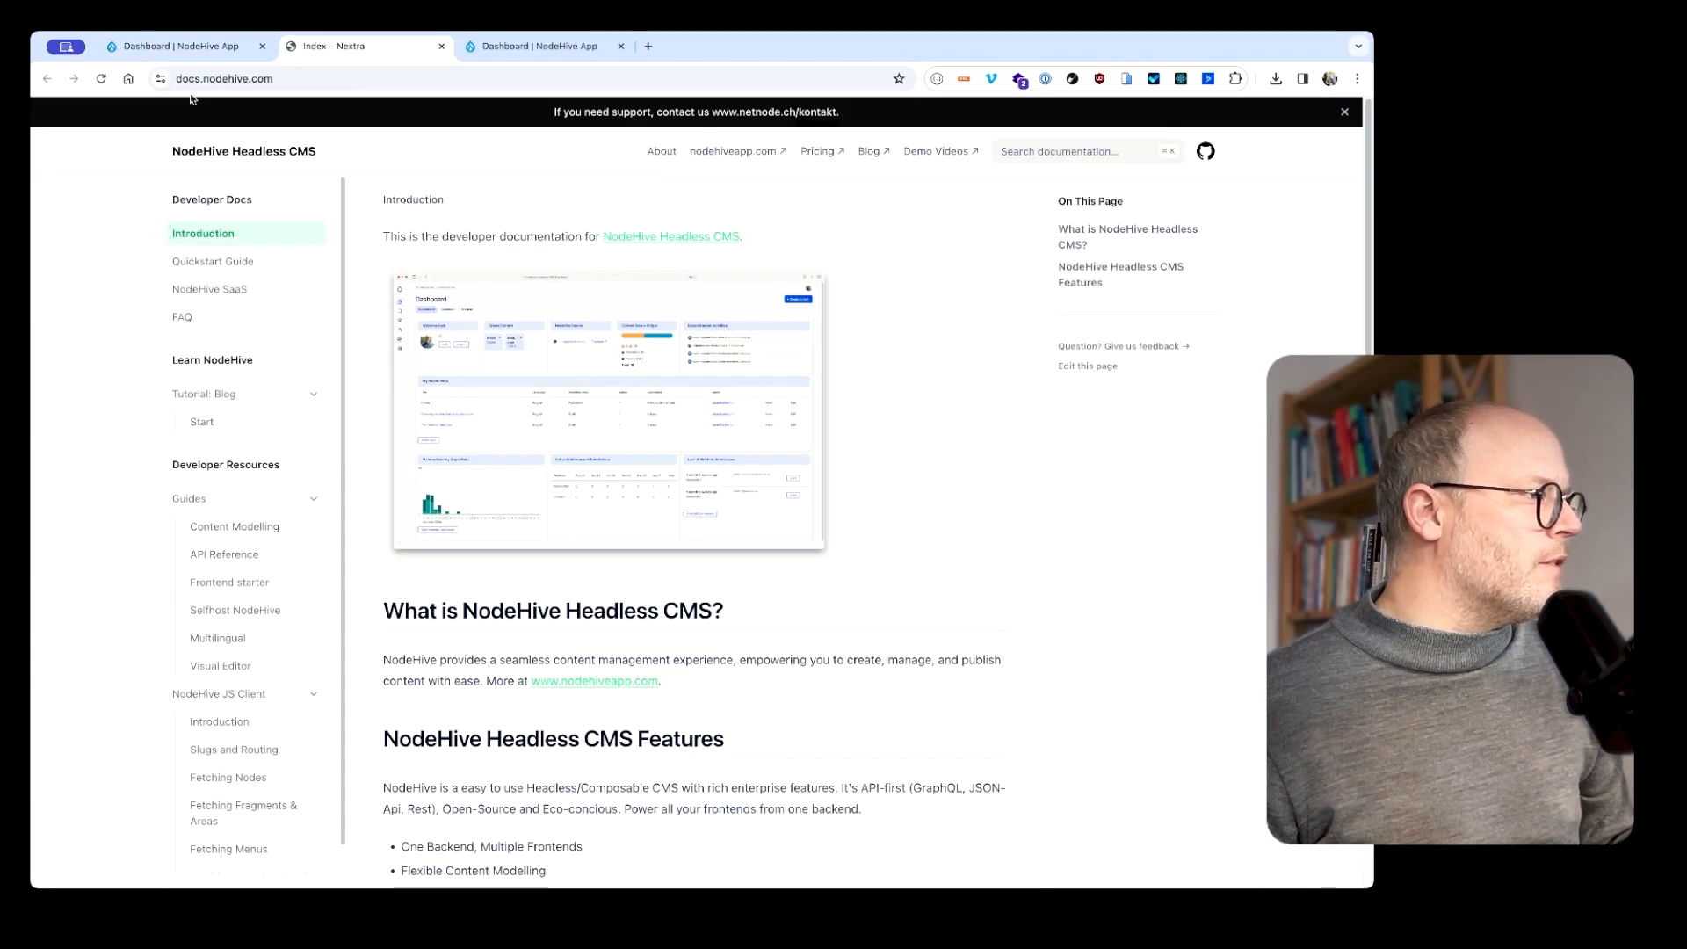
# Return to the Maintenance dashboard and refresh the usage data in the NodeHive Usage widget
pyautogui.click(202, 47)
pyautogui.scroll(-5, 684, 437)
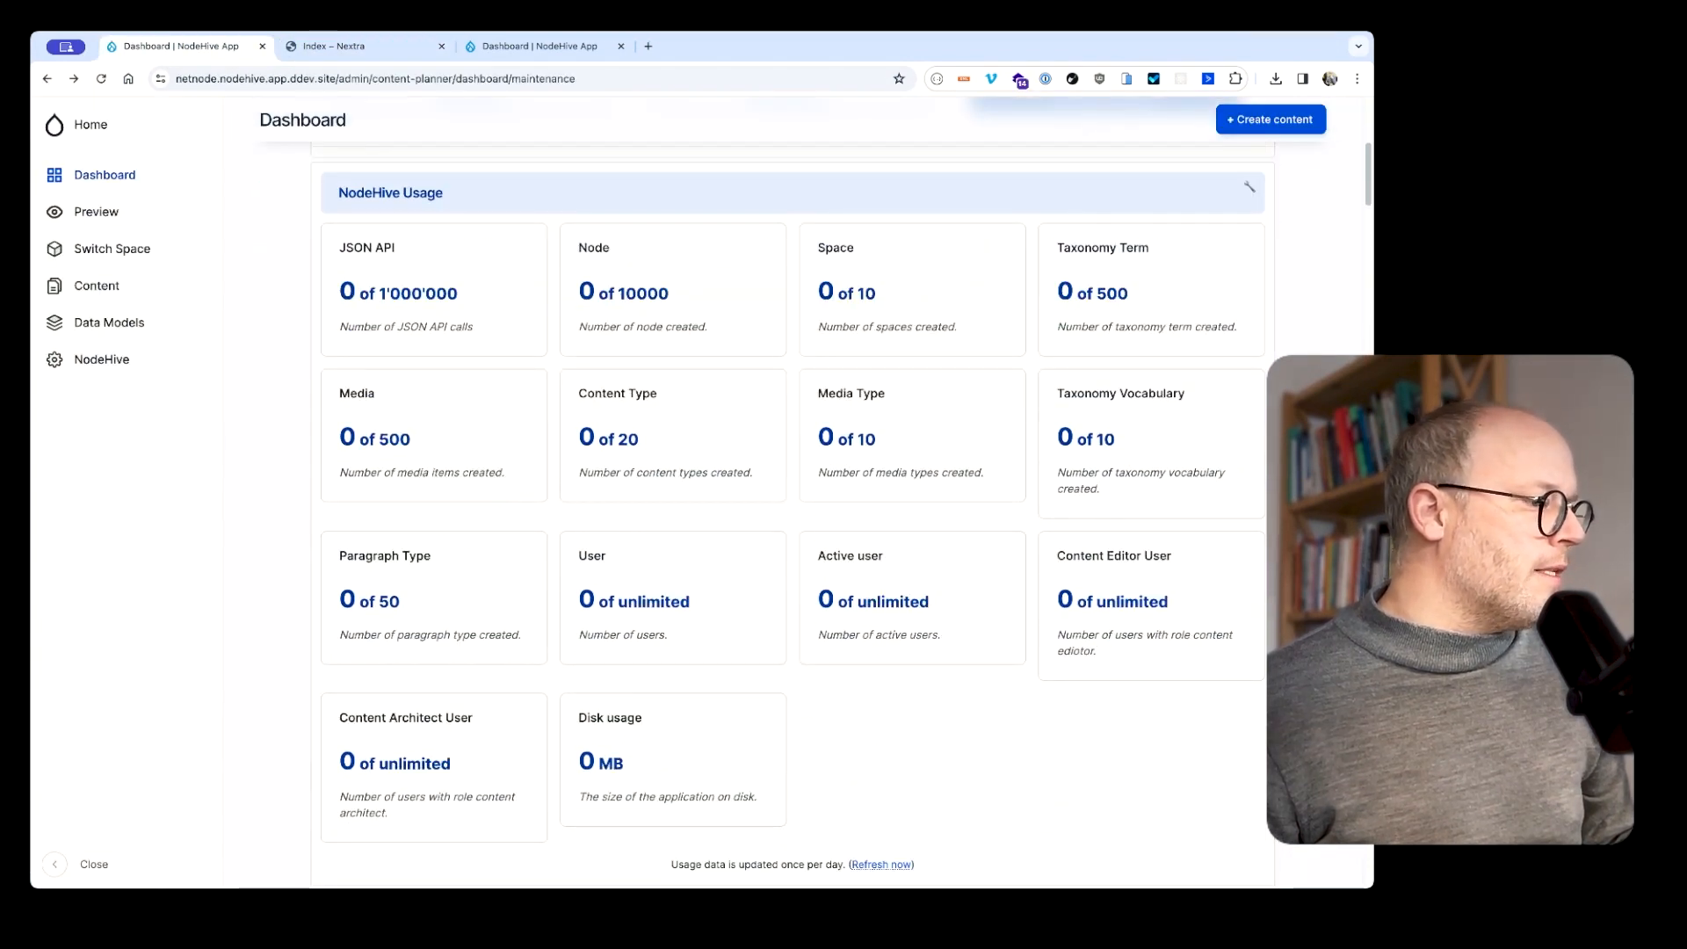
pyautogui.click(881, 864)
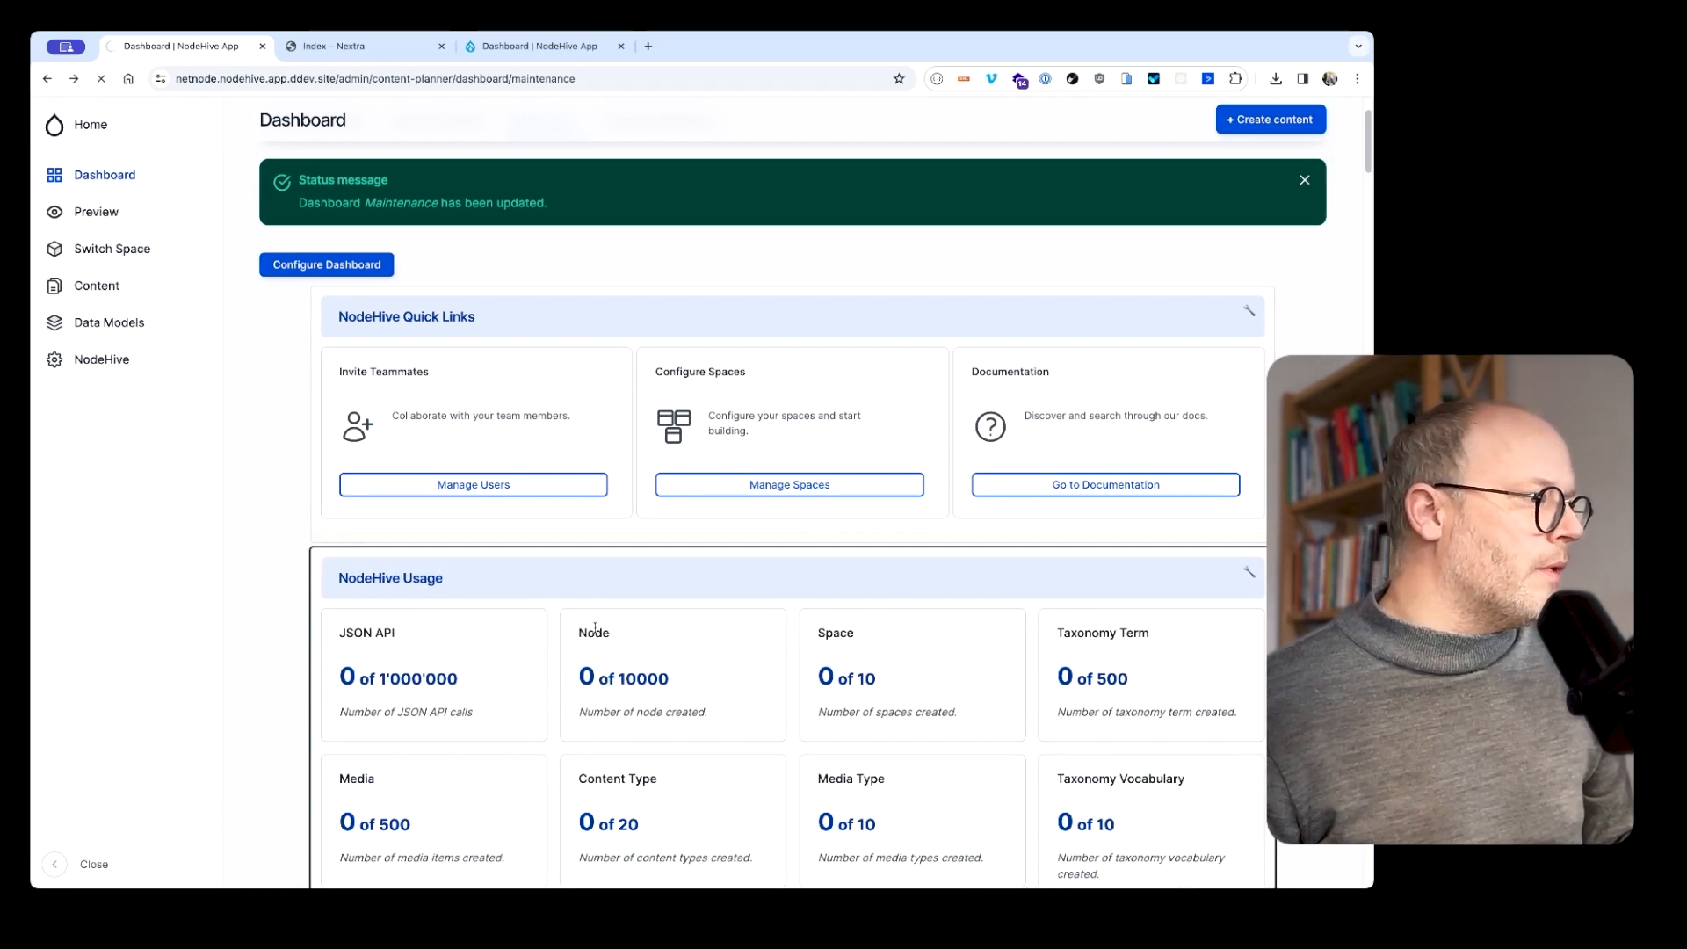
# Review the Maintenance dashboard's widgets, including NodeHive Quick Links, NodeHive Usage, Database Table Report and System Information
pyautogui.scroll(-10, 593, 628)
pyautogui.scroll(7, 600, 632)
pyautogui.scroll(2, 600, 633)
pyautogui.scroll(3, 522, 303)
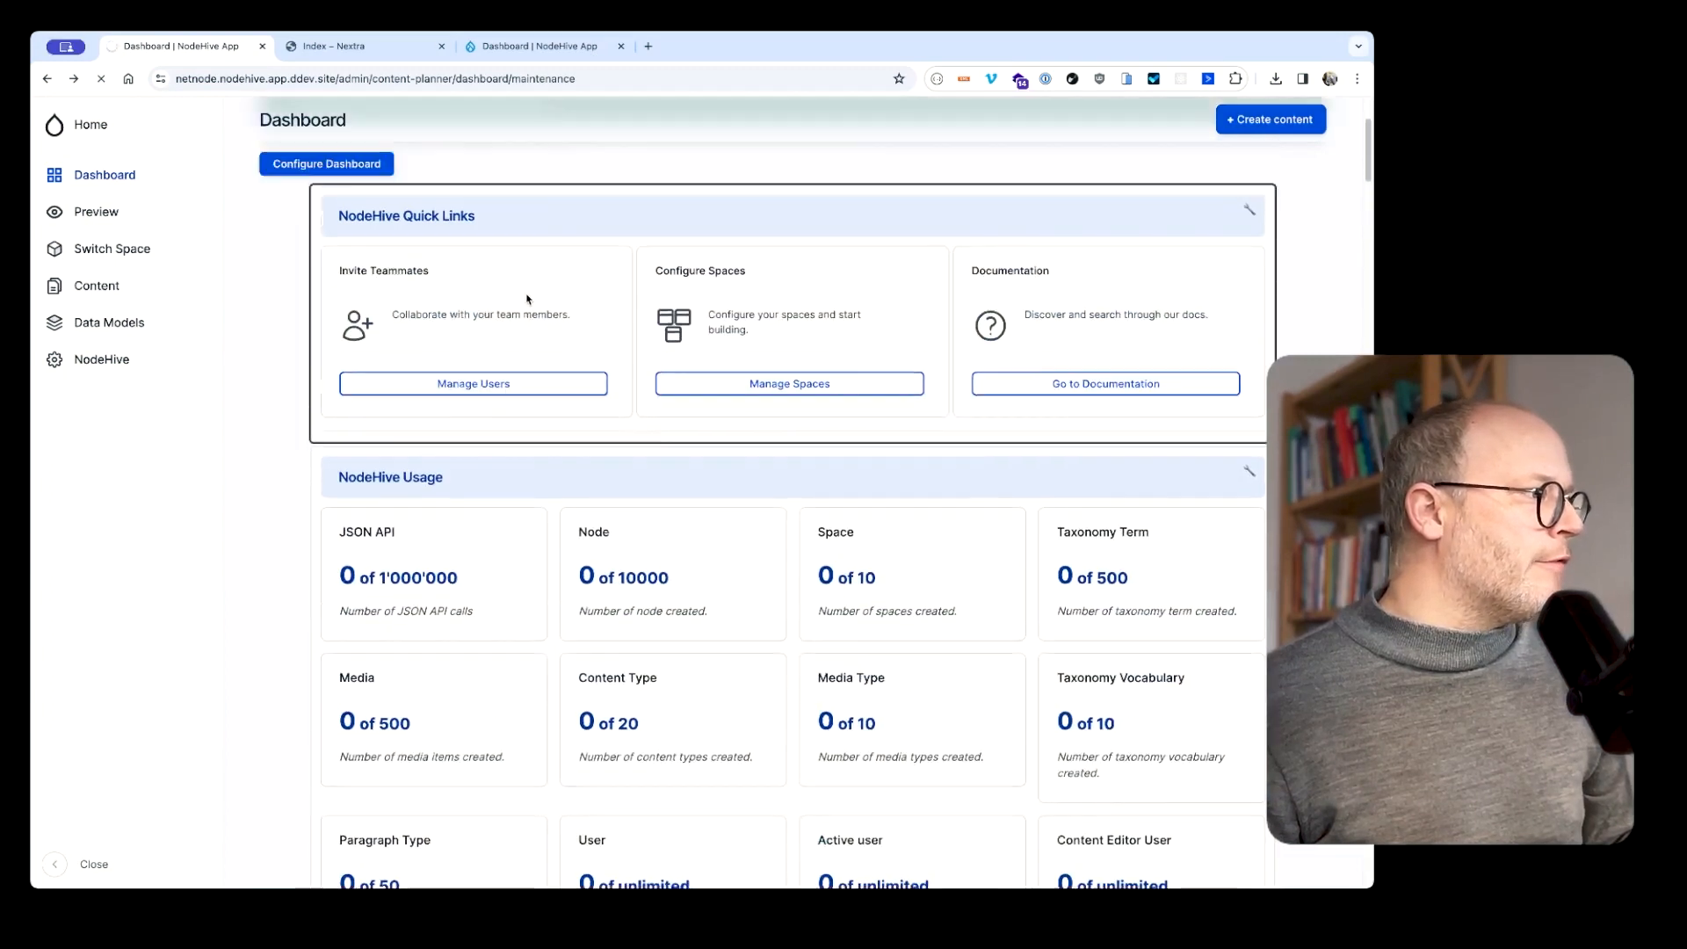
pyautogui.scroll(-10, 601, 425)
pyautogui.scroll(5, 601, 431)
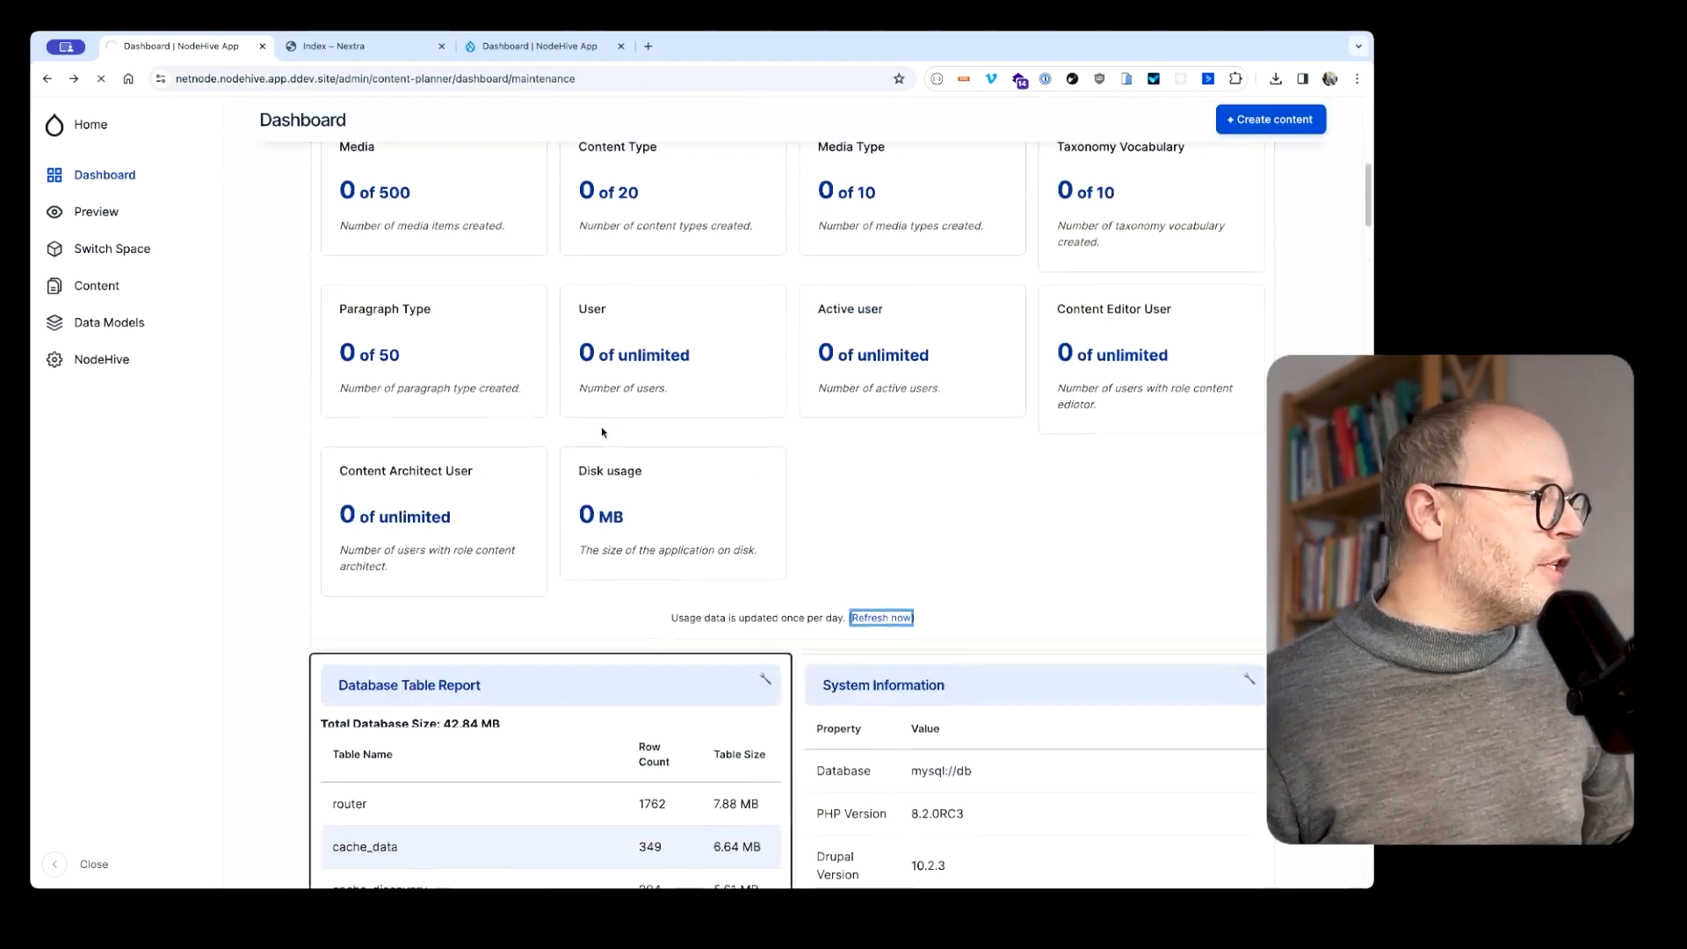
pyautogui.scroll(-5, 601, 431)
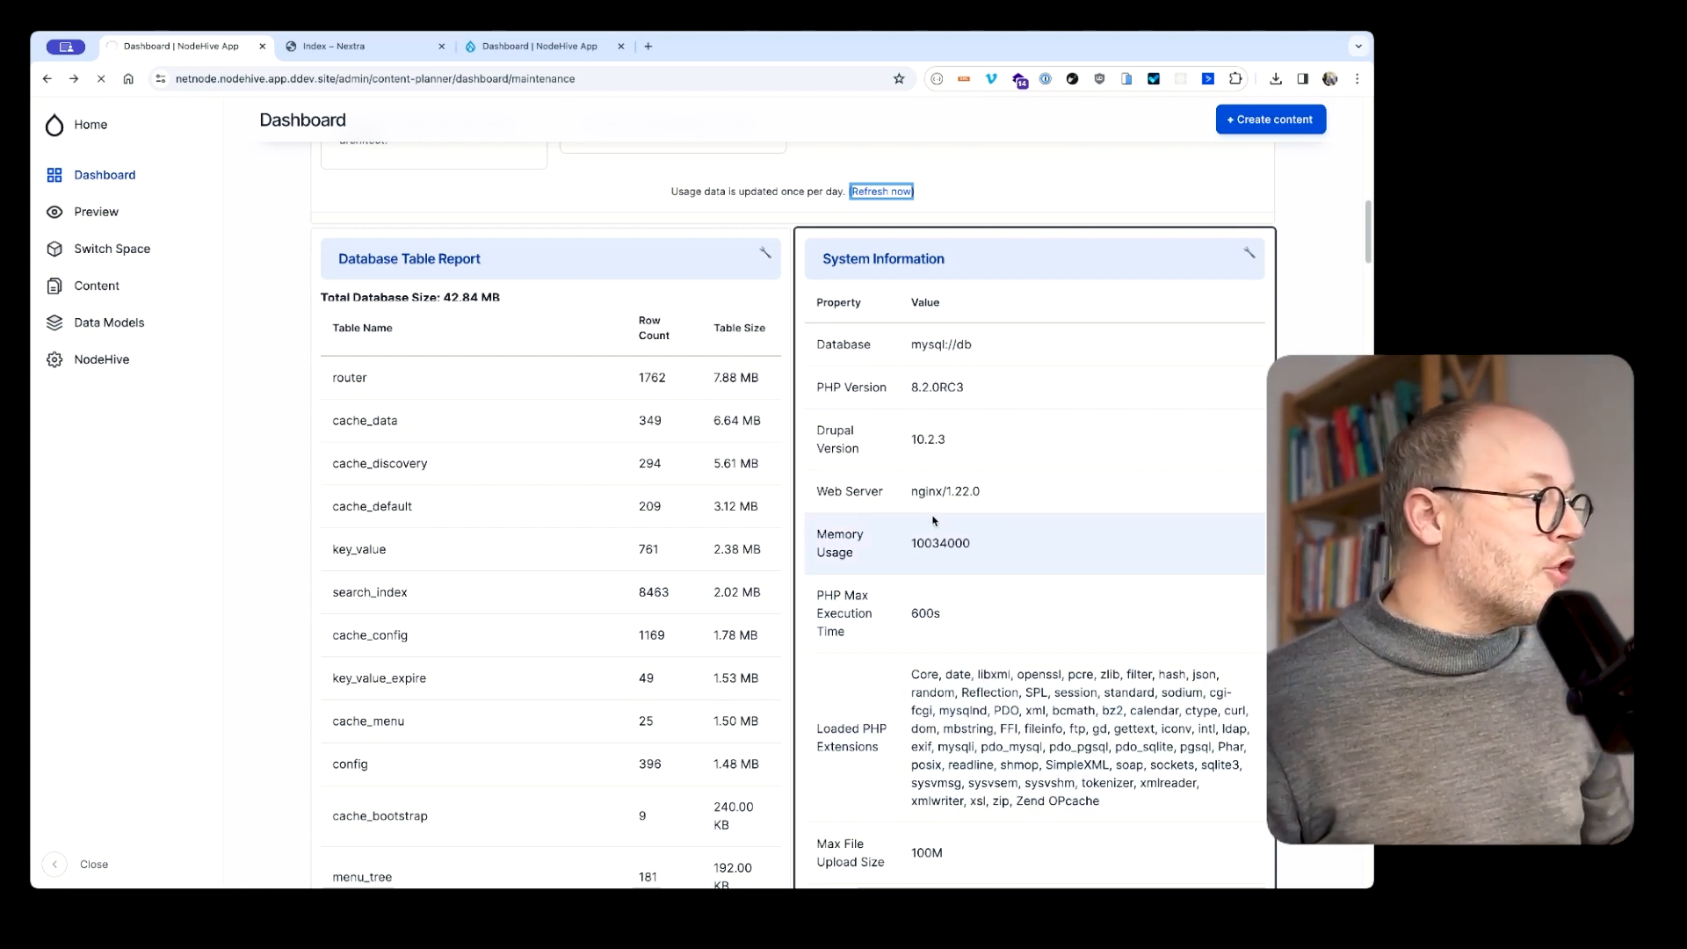
pyautogui.scroll(-10, 922, 536)
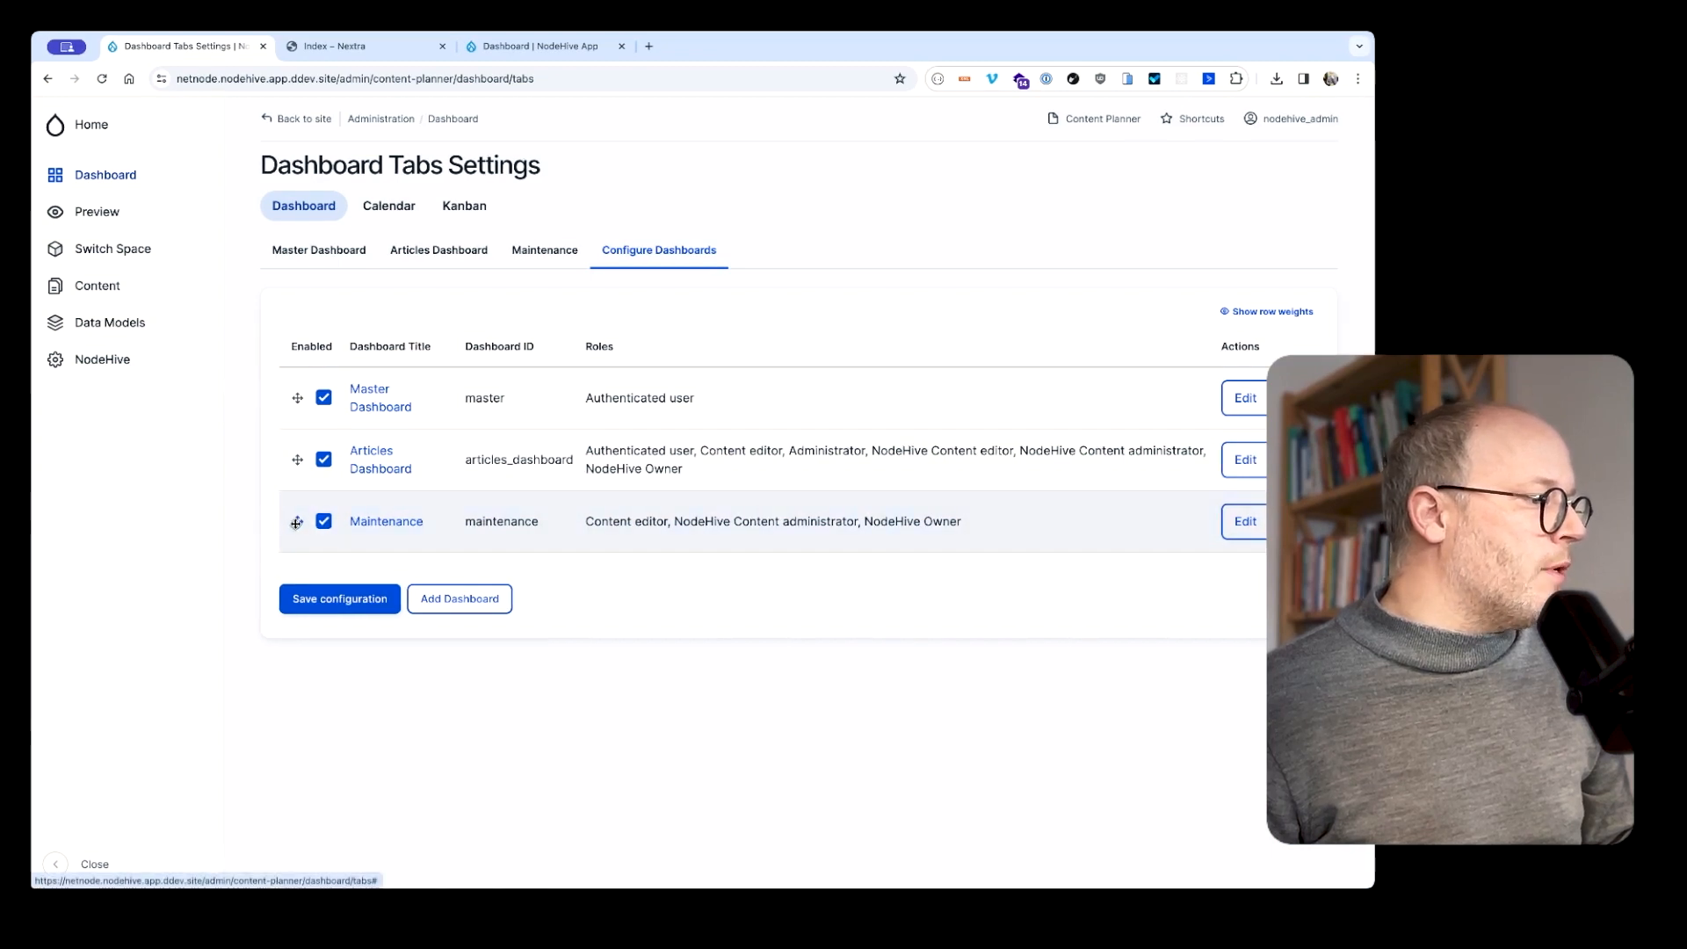
# Move the Maintenance dashboard ahead of Articles Dashboard in the dashboard tabs settings and save the configuration
pyautogui.moveTo(292, 497); pyautogui.dragTo(291, 478)
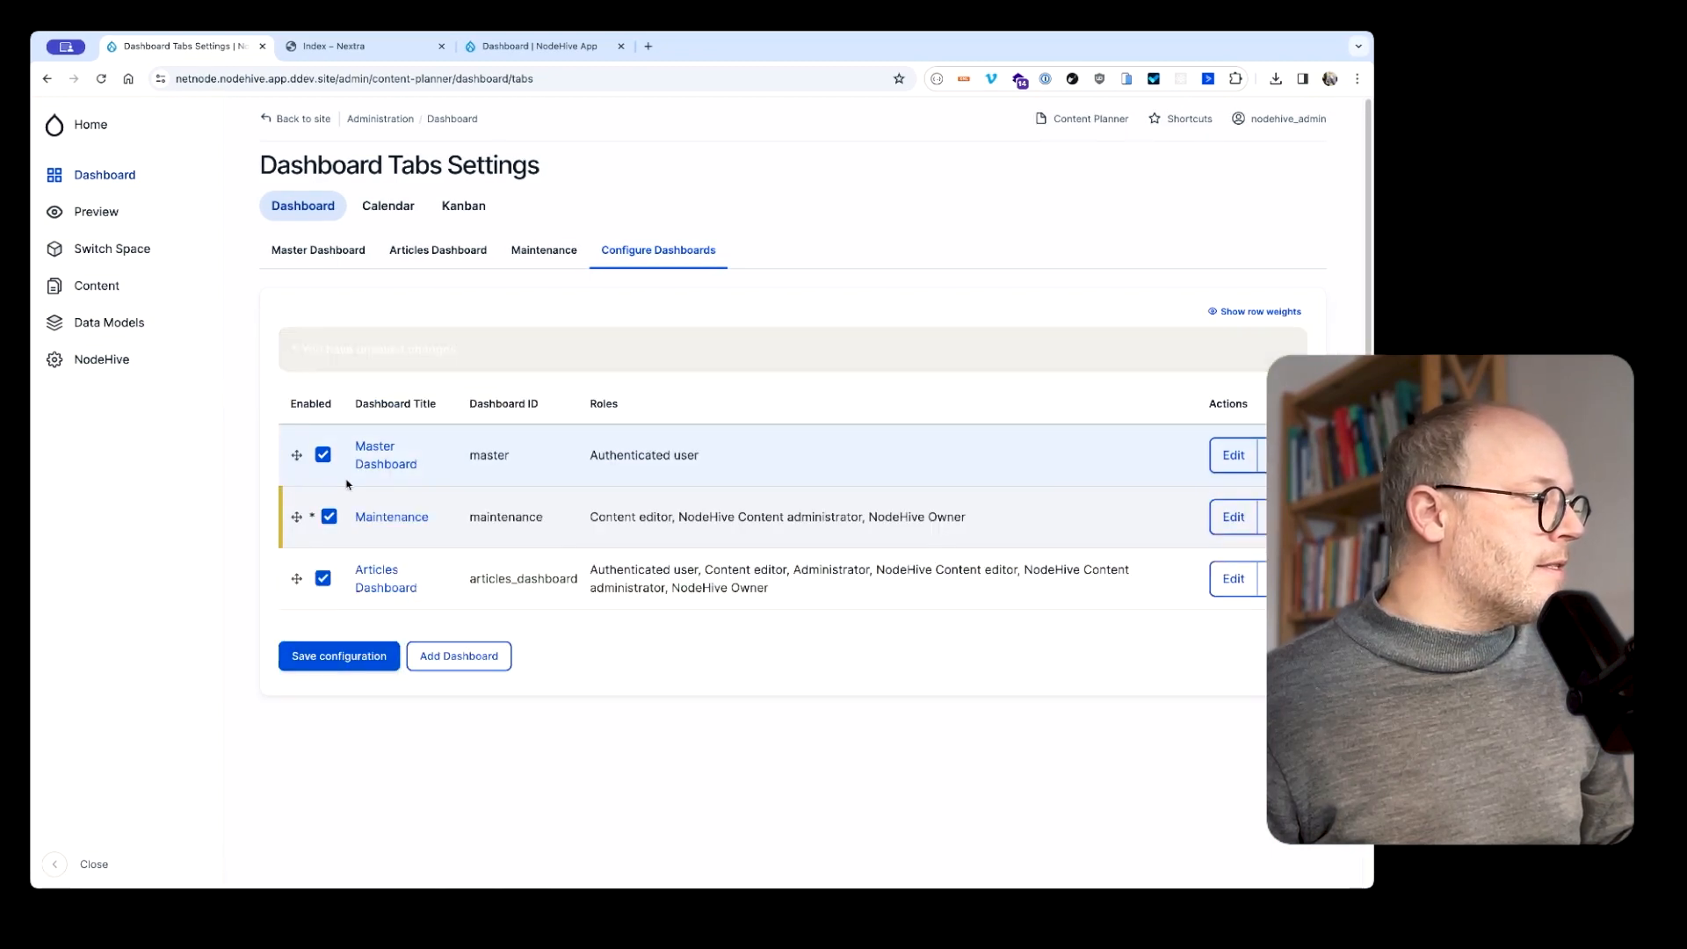
pyautogui.click(339, 658)
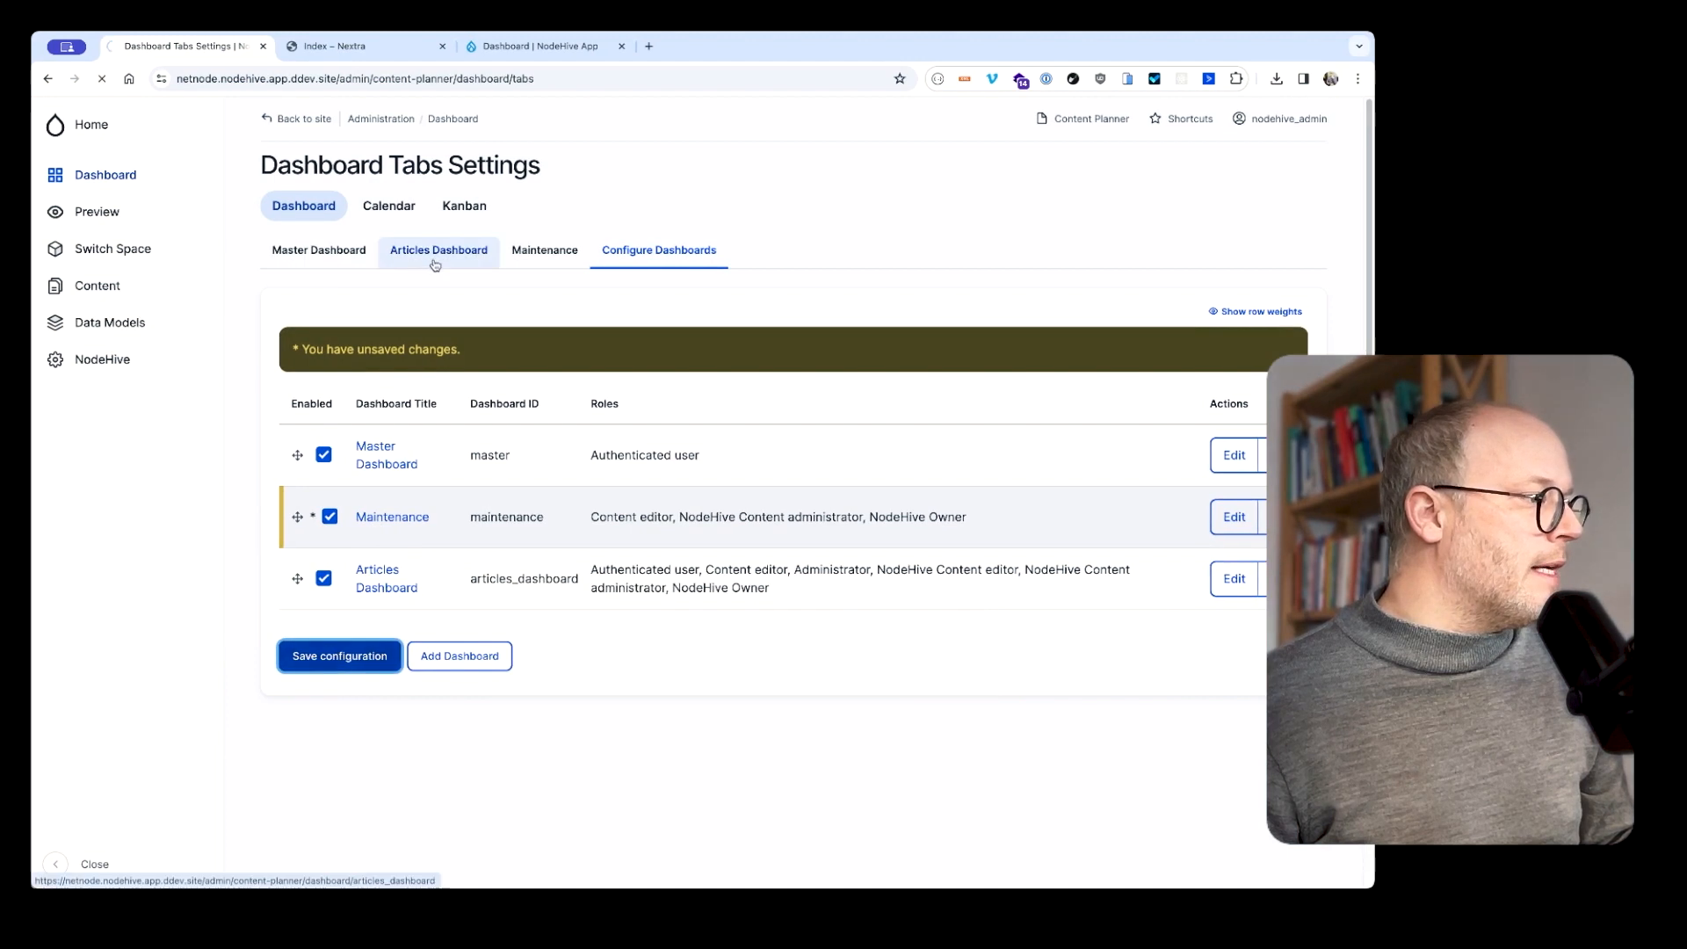